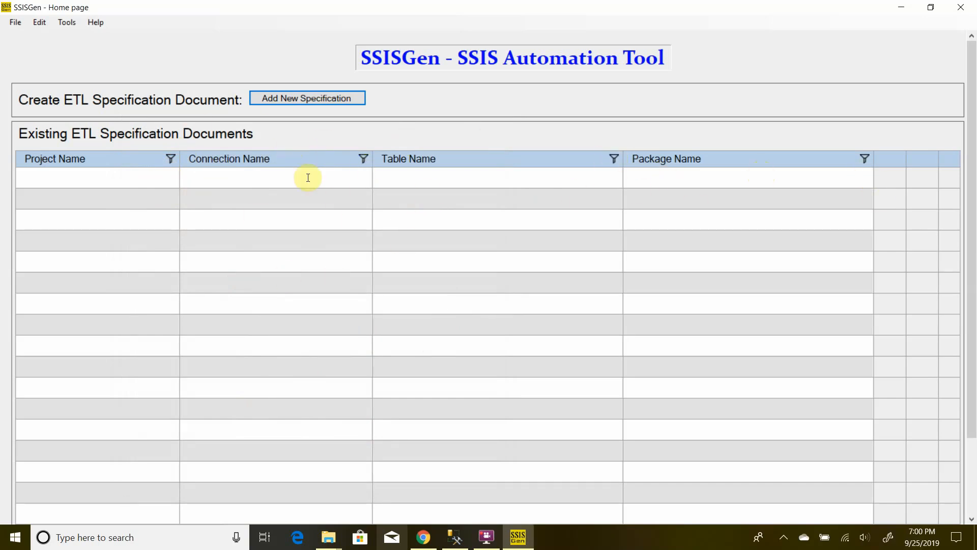
Start a new specification document for the project Demo with Table as the destination type.
click(300, 101)
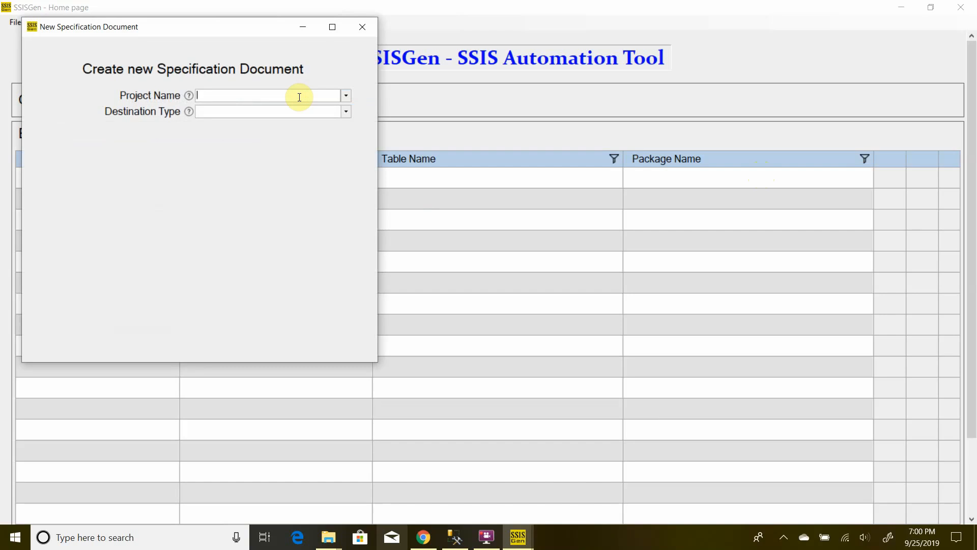
text(Demo)
click(347, 112)
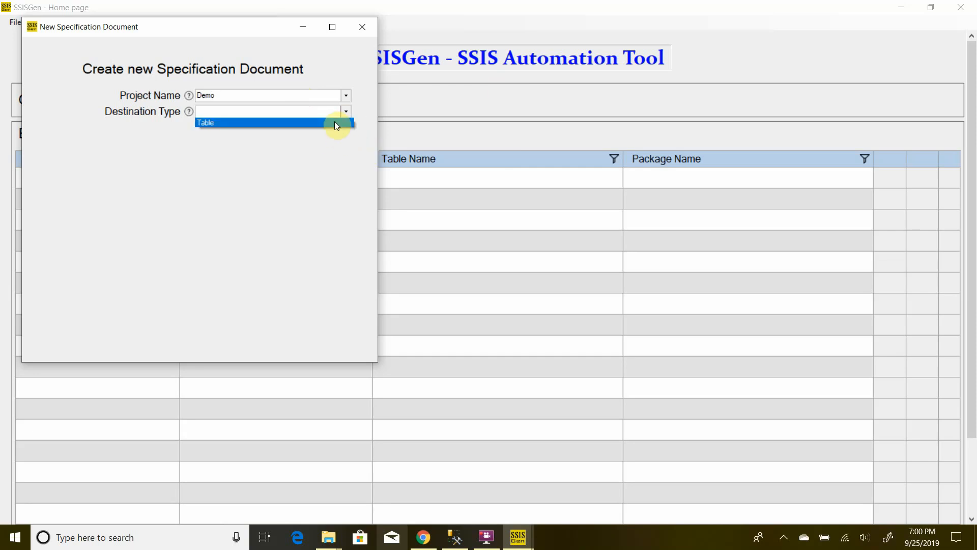
click(335, 123)
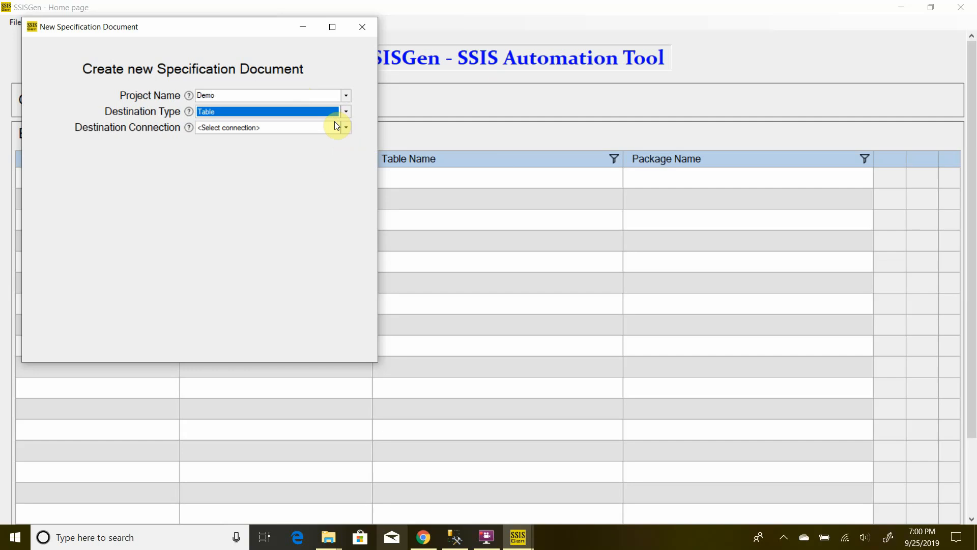
Create, test and save a new destination connection to the AdventureWorks2016 database on the local server ".".
click(249, 129)
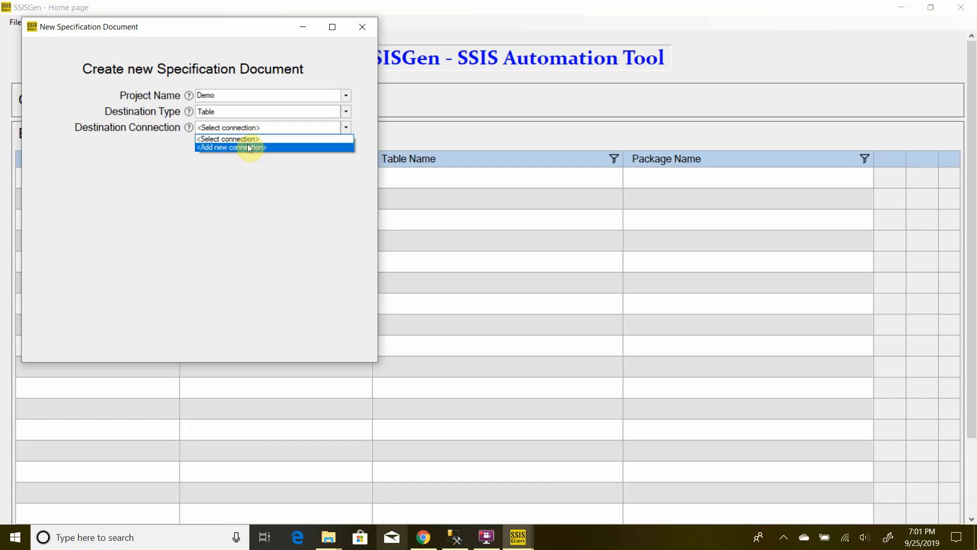
click(249, 149)
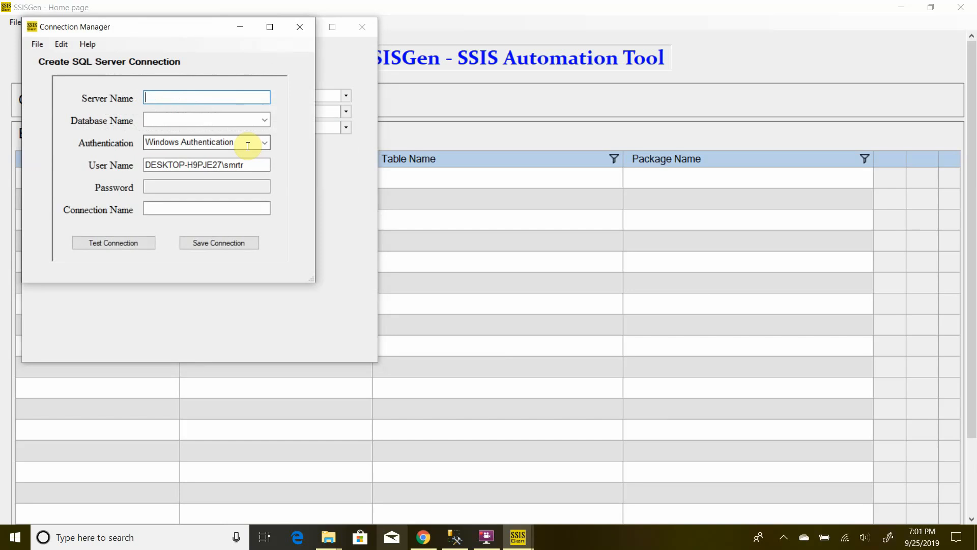
text(.)
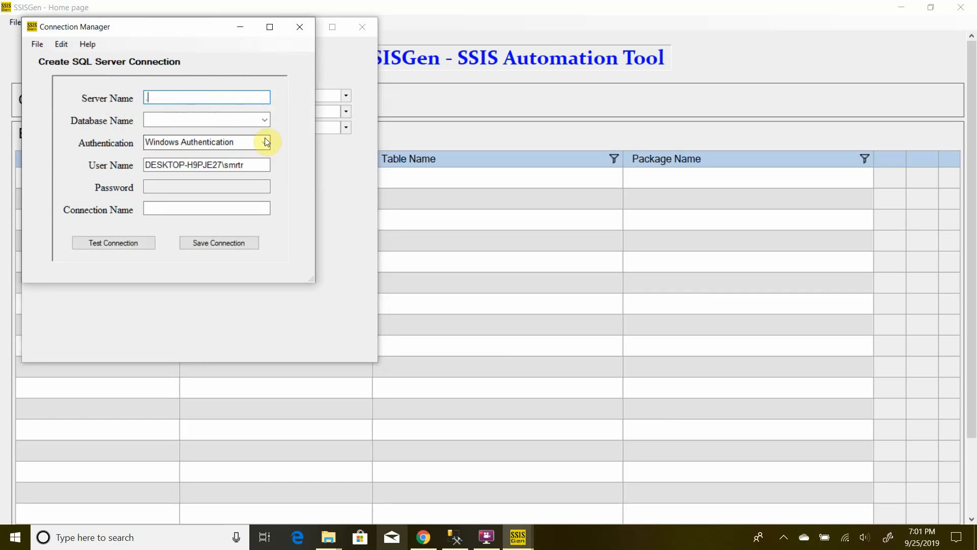
click(266, 119)
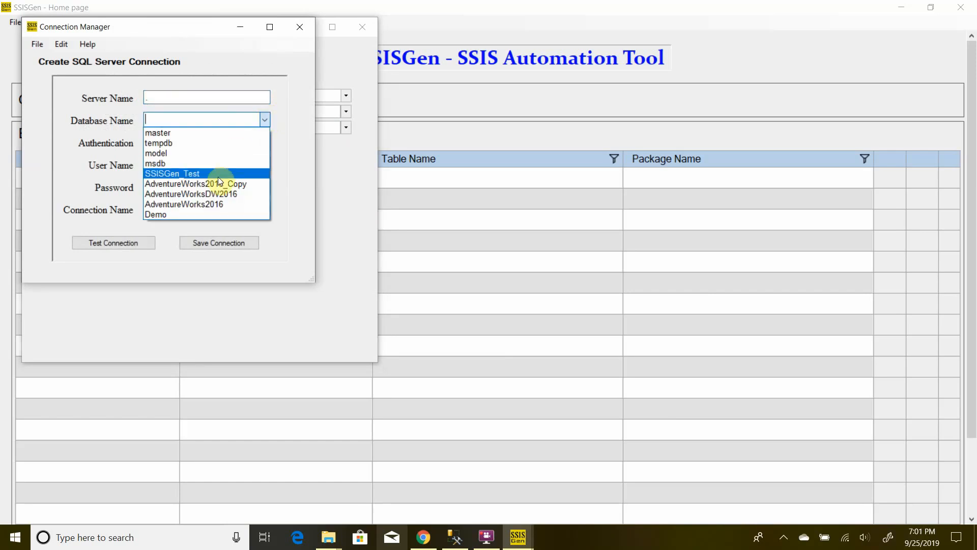
click(192, 203)
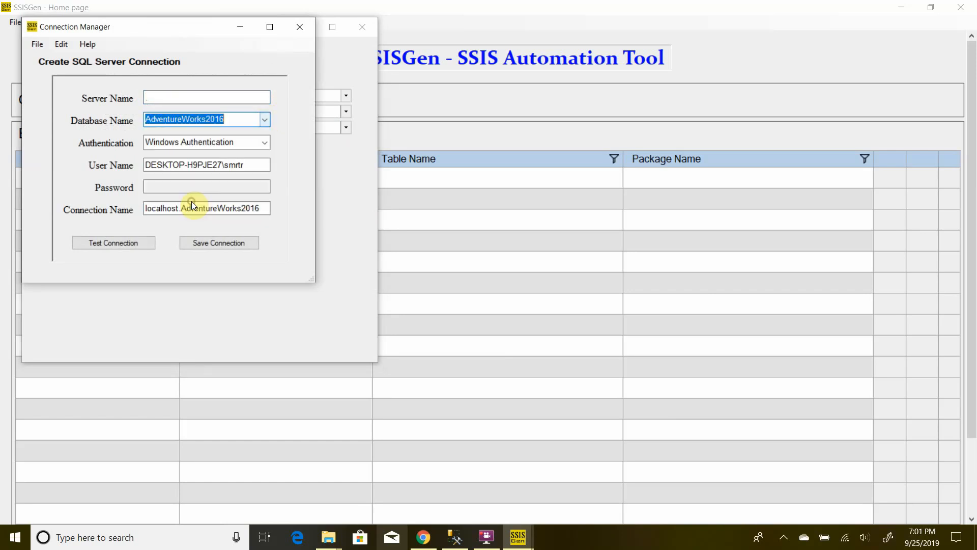
click(141, 243)
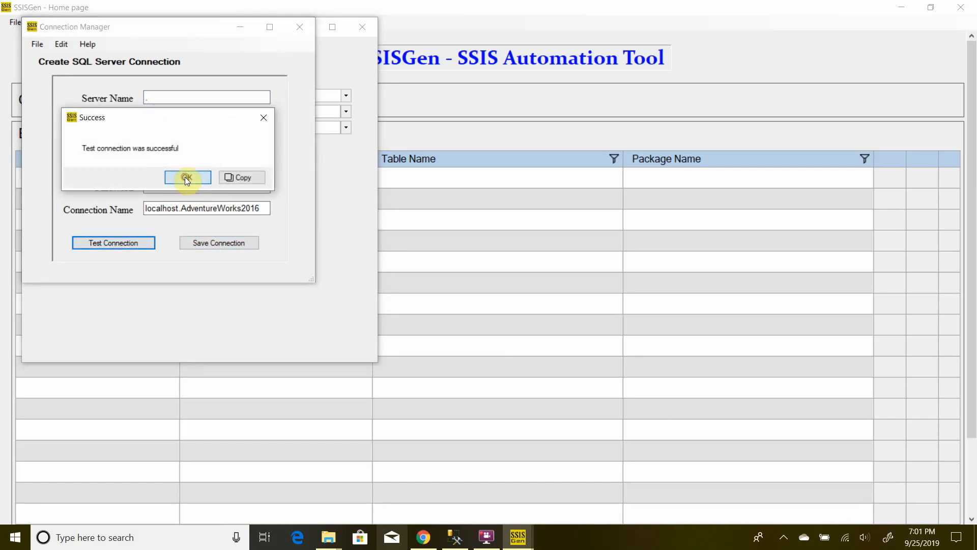
click(186, 177)
click(217, 242)
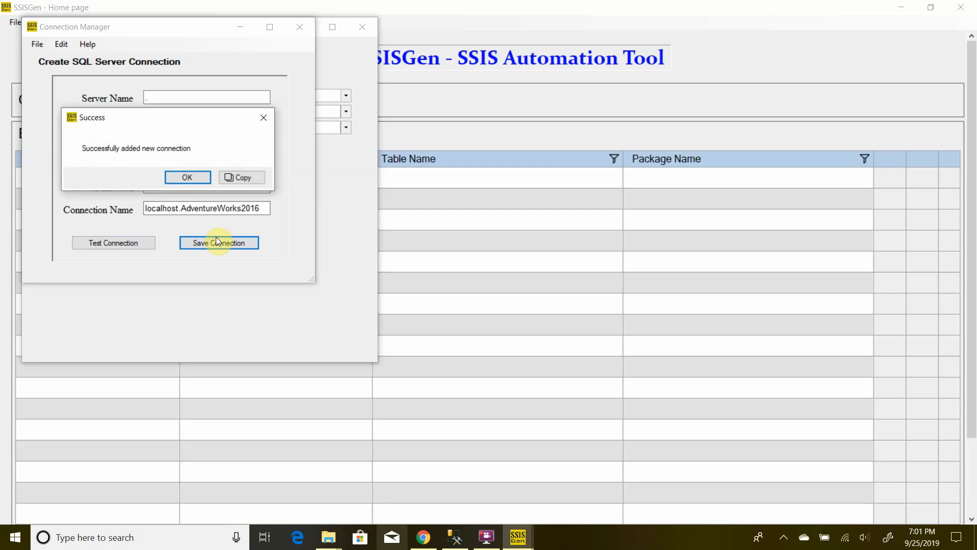
click(187, 177)
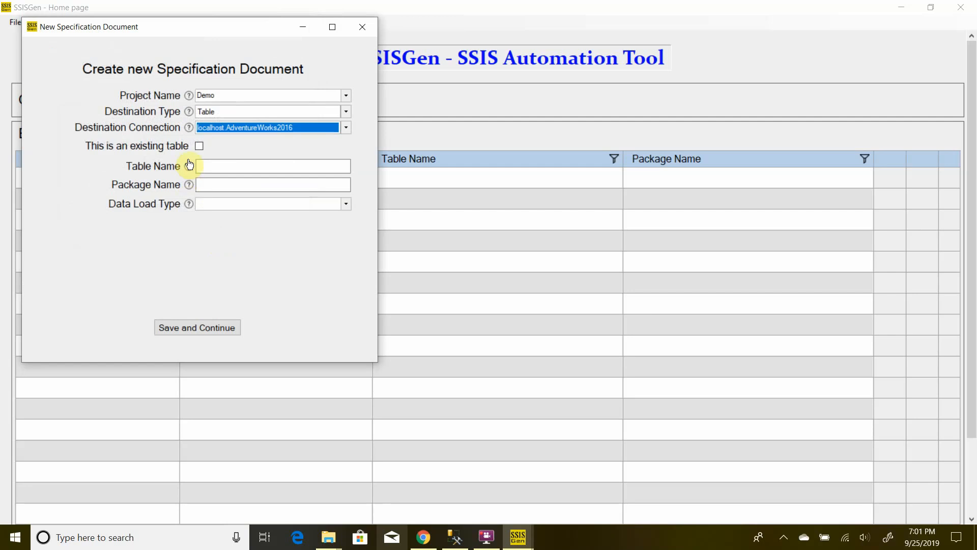
click(199, 146)
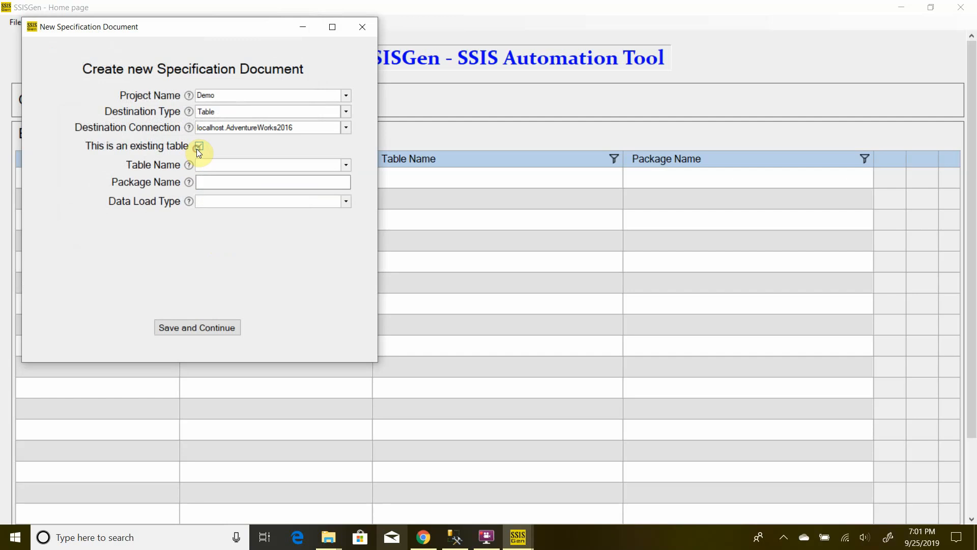
click(347, 166)
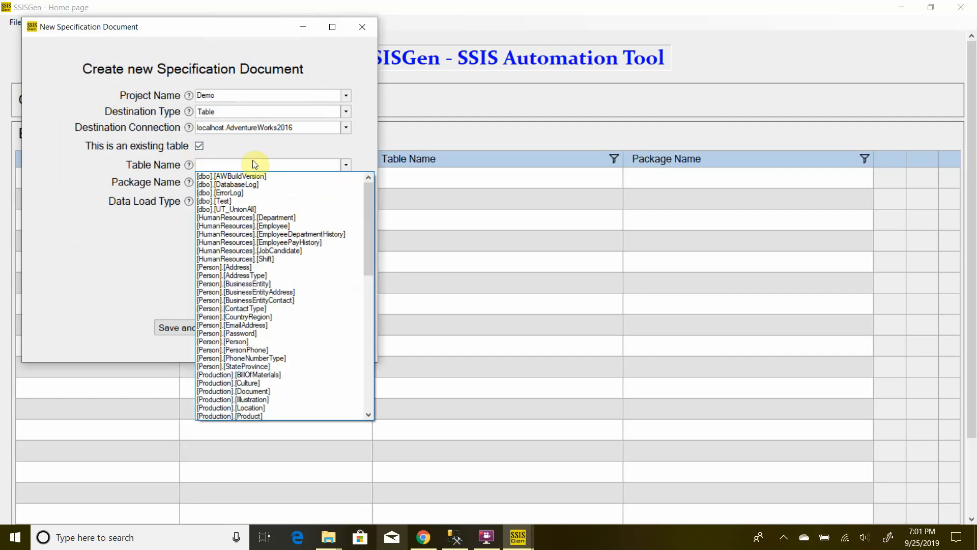
click(200, 147)
click(200, 147)
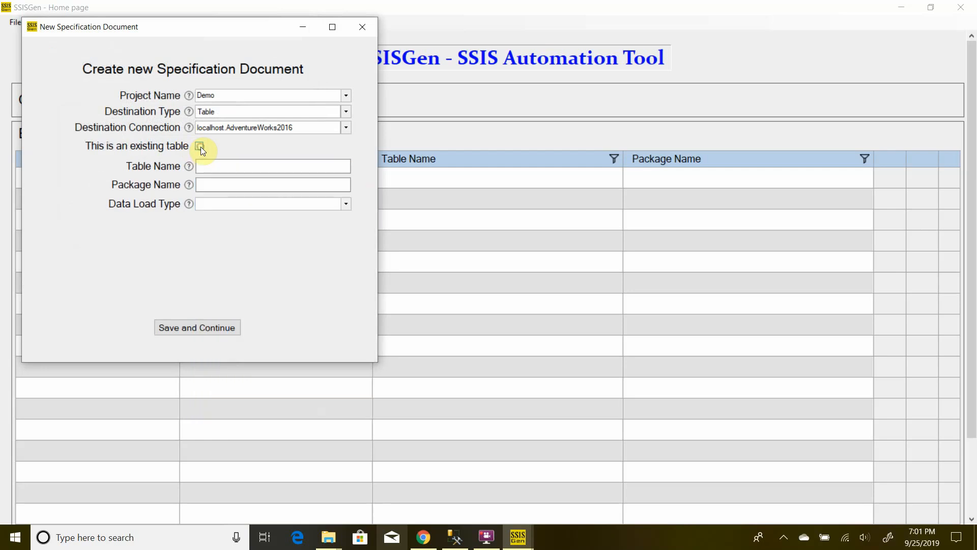
Name the new destination table dbo.Demo_Table and the package Demo_Table_Pkg.
click(210, 161)
text(dbo.Demo_Table)
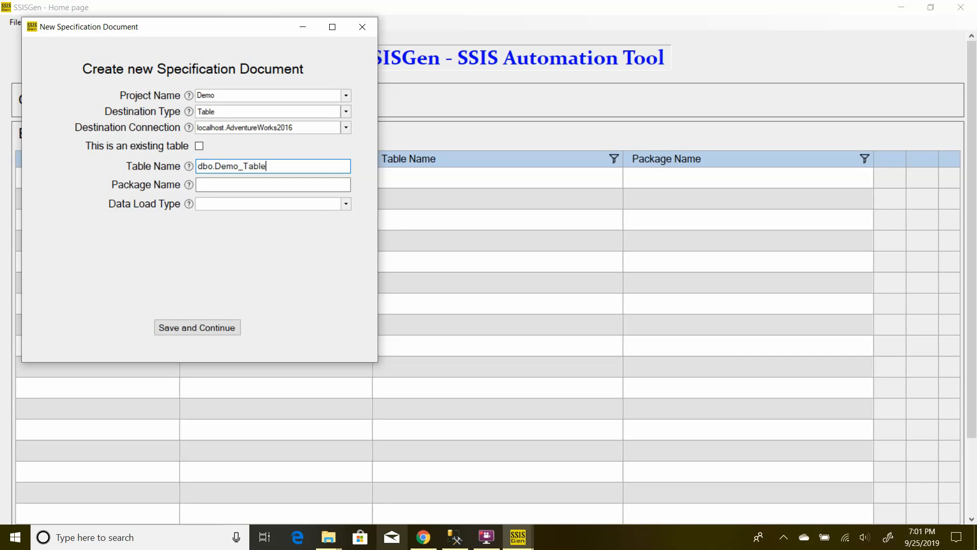
drag(214, 164, 312, 164)
key(ctrl+c)
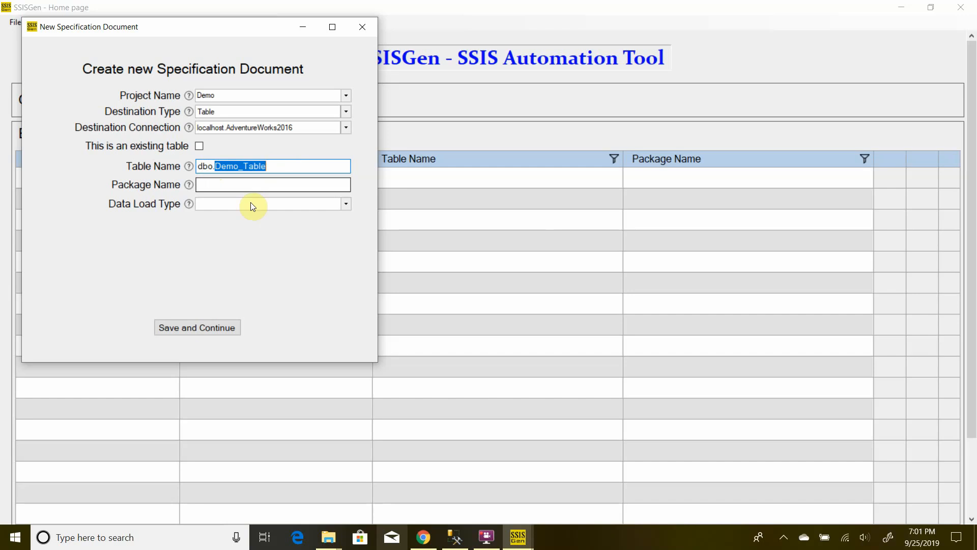
click(240, 185)
key(ctrl+v)
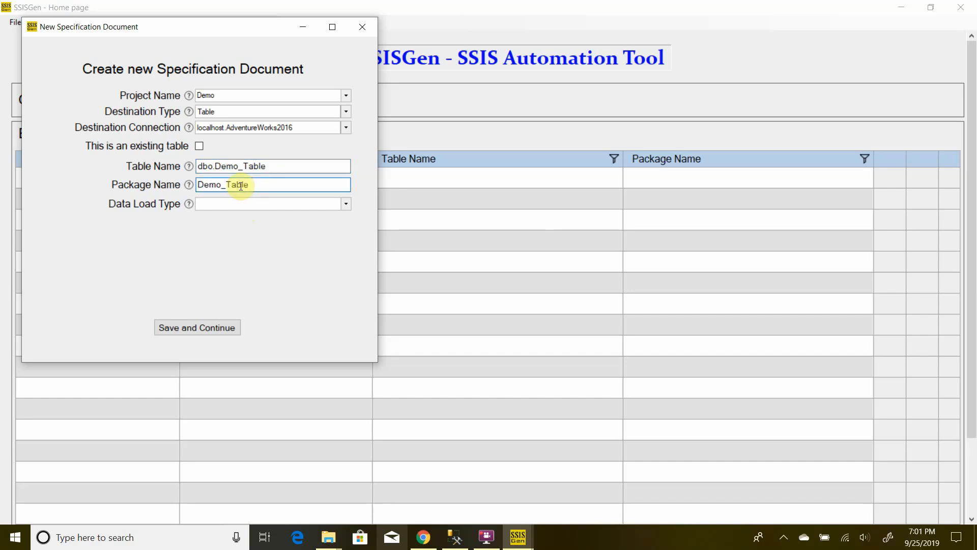
text(_Pkg)
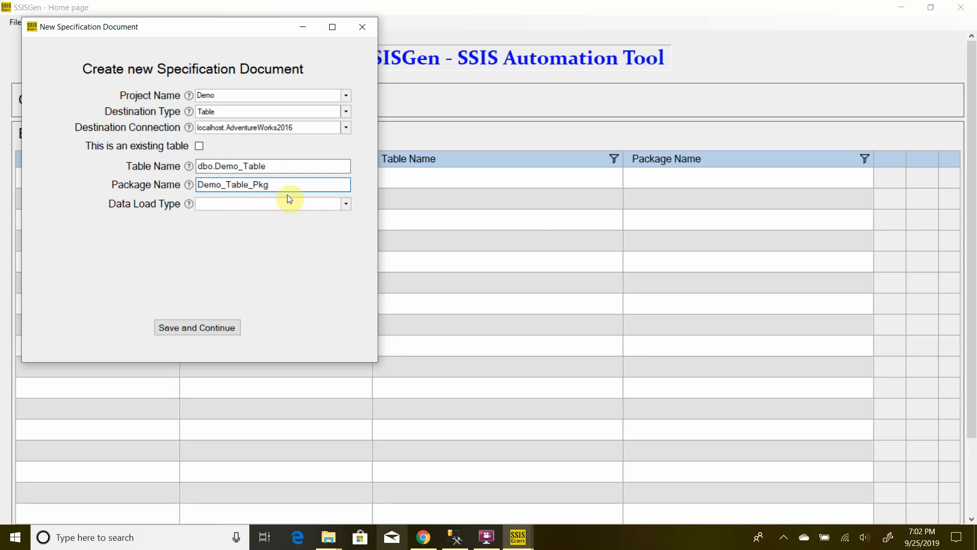
Set the data load type to Insert and Update, with Regular Table as the table type for update.
click(303, 202)
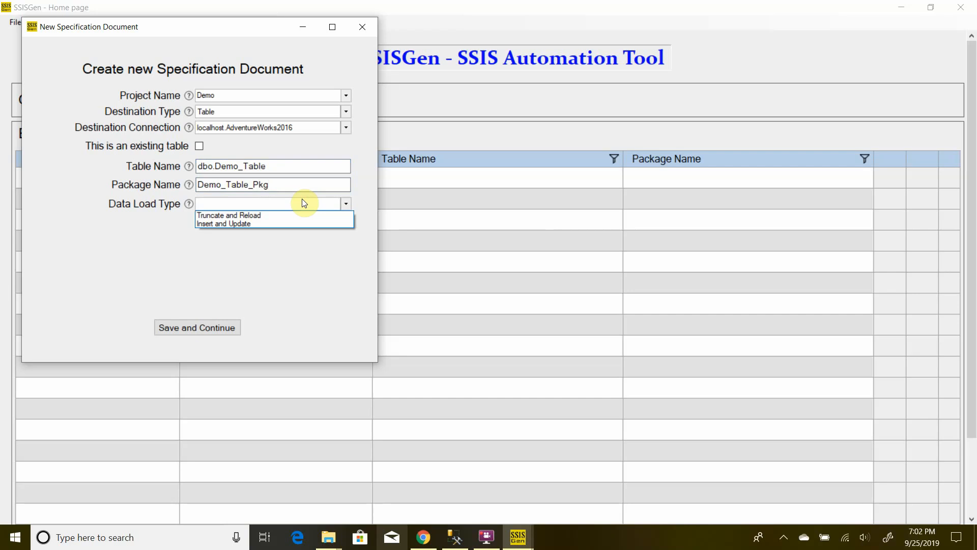
click(294, 223)
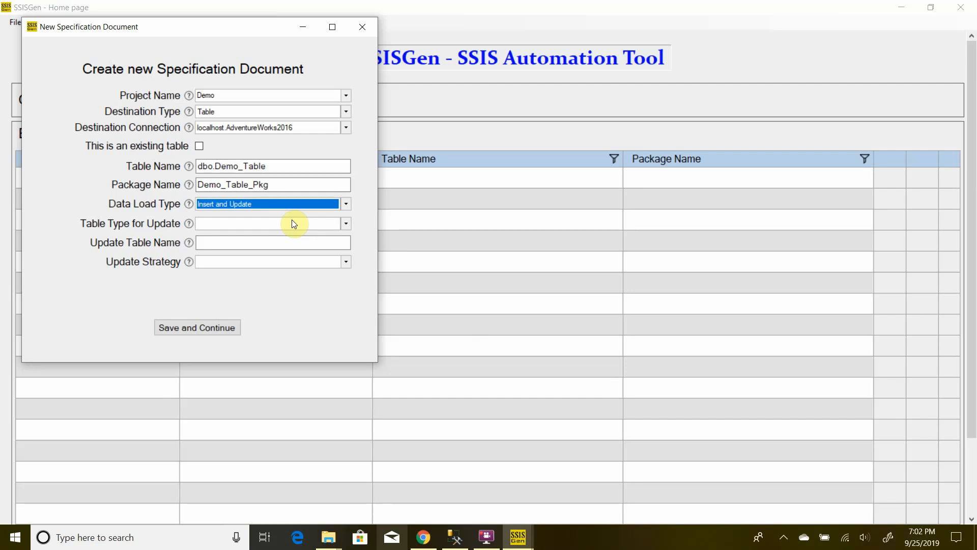
click(235, 227)
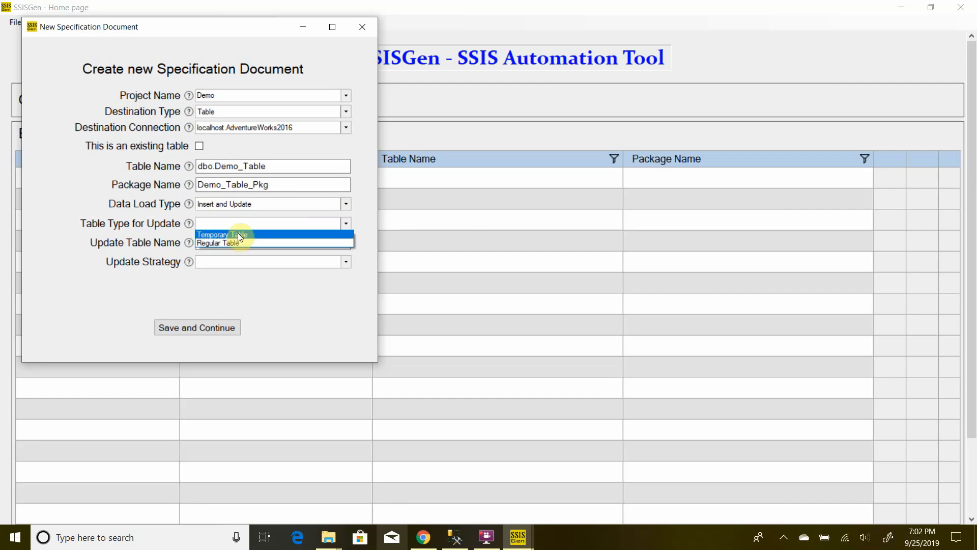
click(237, 234)
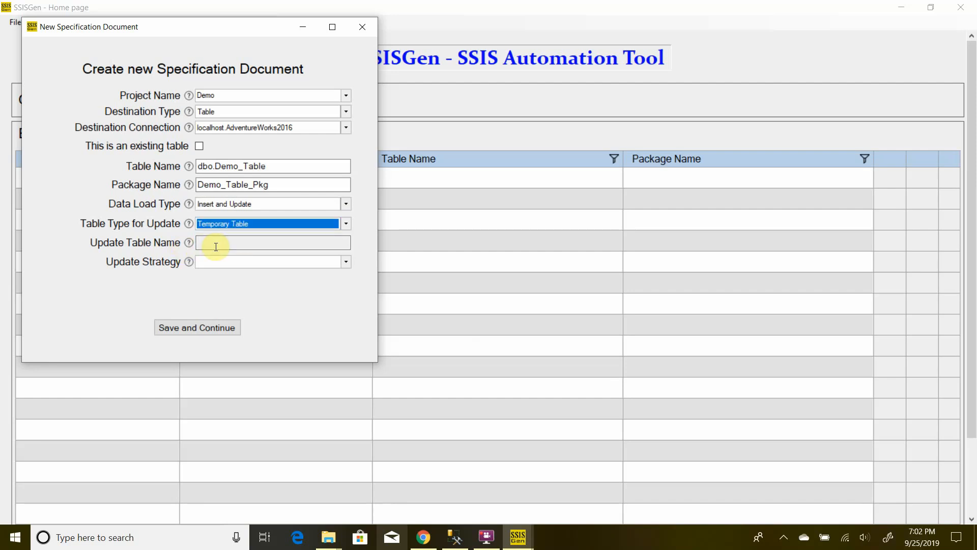
click(267, 224)
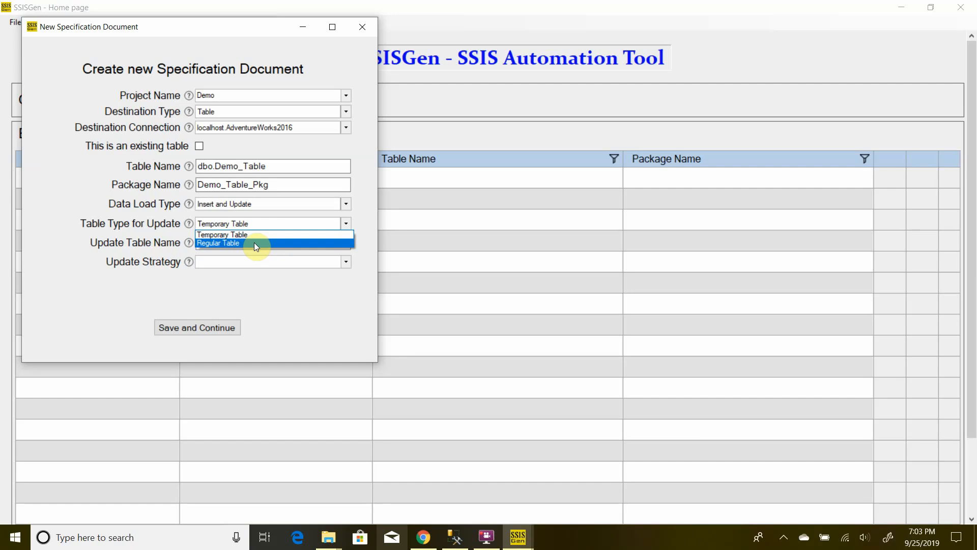
click(256, 245)
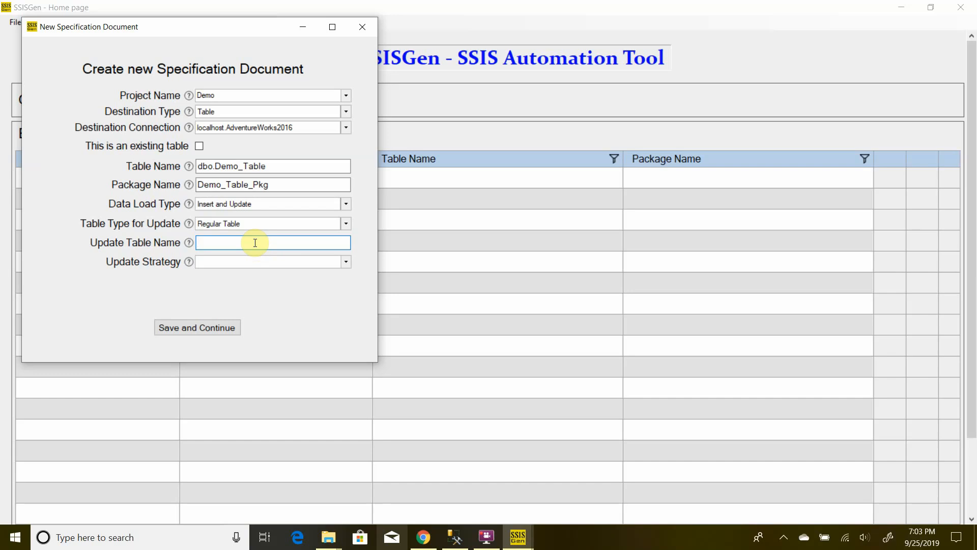
Name the update table dbo.Demo_Table_Update.
text(dbo.Demp)
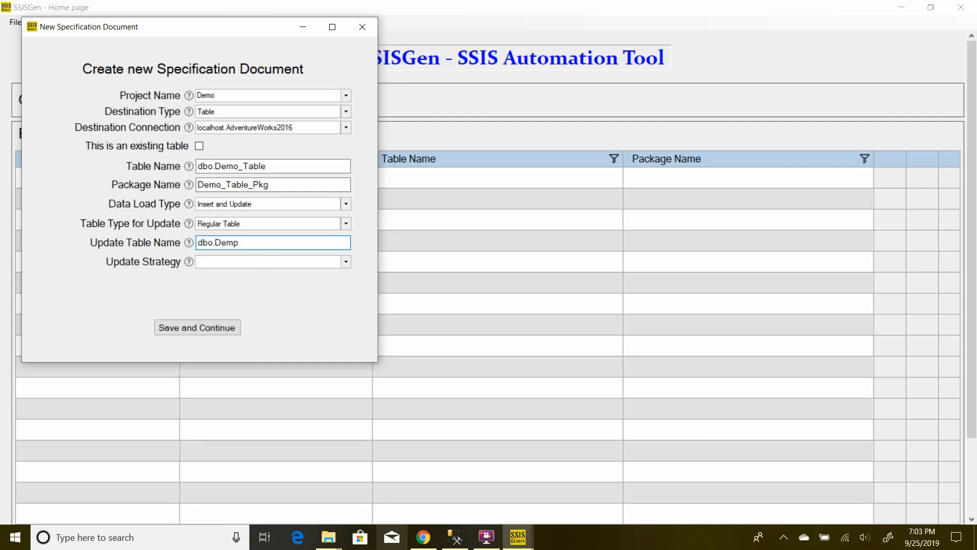
key(BackSpace)
text(o+Table)
key(BackSpace)
key(BackSpace)
key(BackSpace)
key(BackSpace)
key(BackSpace)
key(BackSpace)
text(_Table_Update)
Set the update strategy to Compare SHA2 Hash and save the new specification to continue.
click(349, 263)
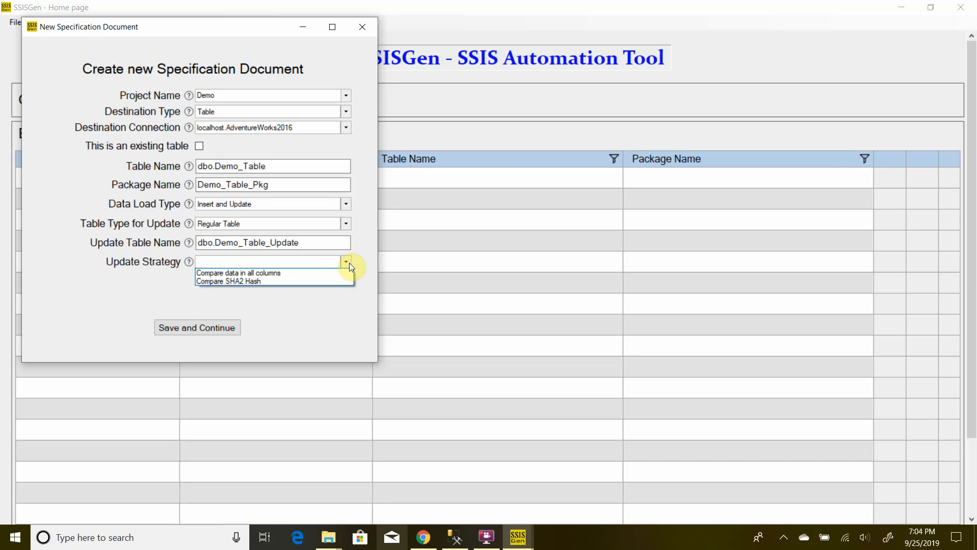
click(327, 281)
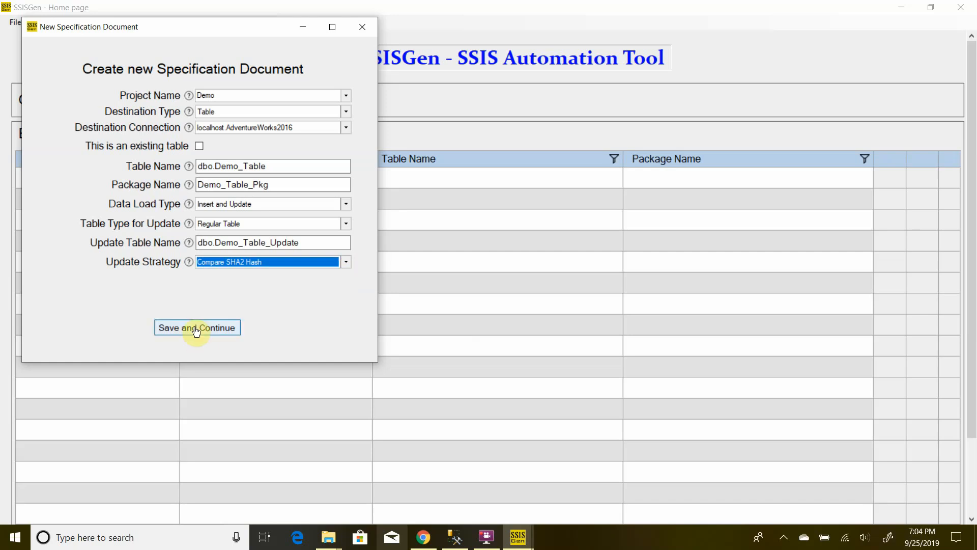
click(197, 329)
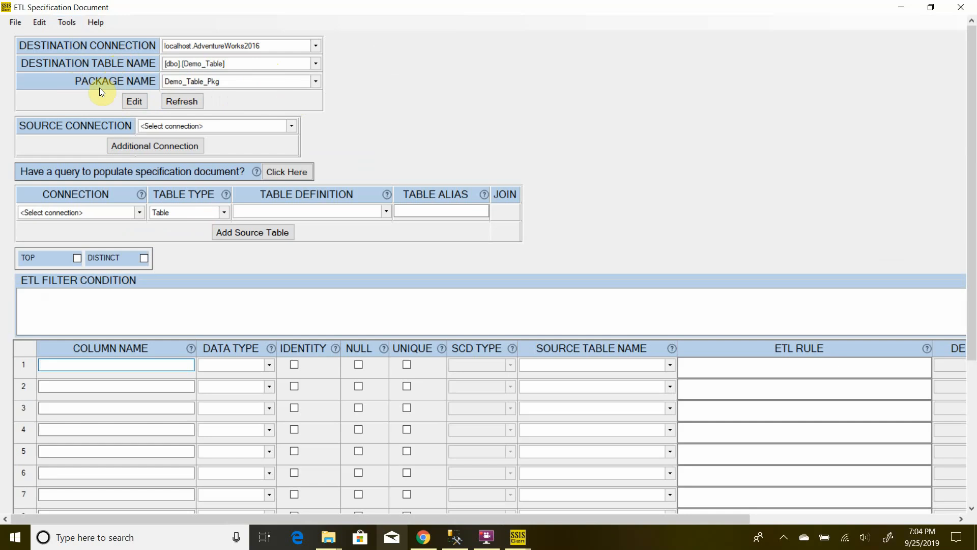
Open the saved specification's details for review and close them without editing.
click(134, 102)
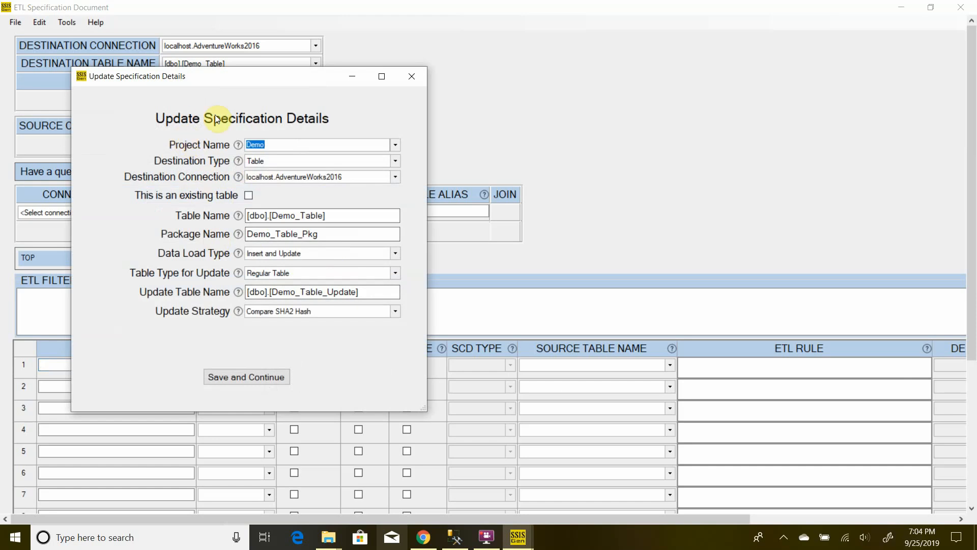
click(417, 75)
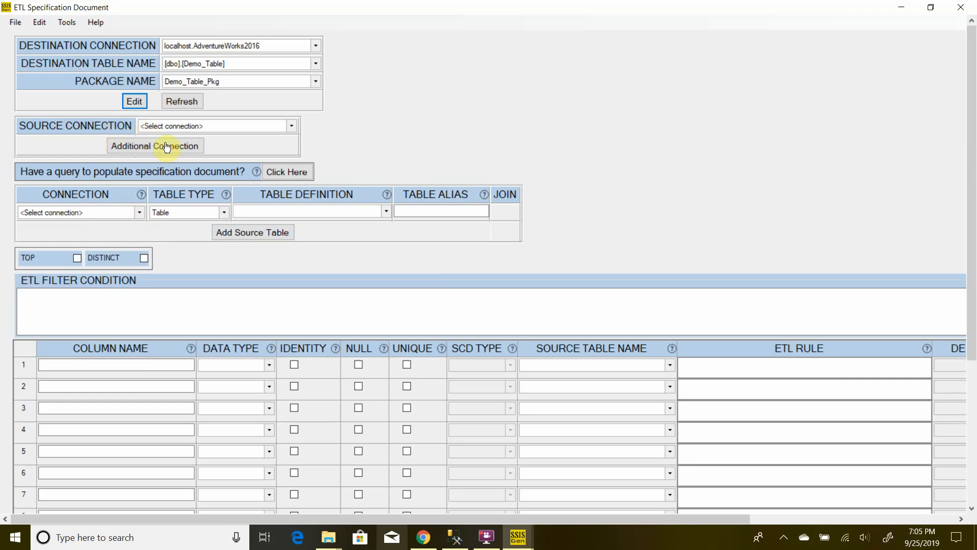
Set the source connection to localhost.AdventureWorks2016 and add a second source connection entry.
click(202, 127)
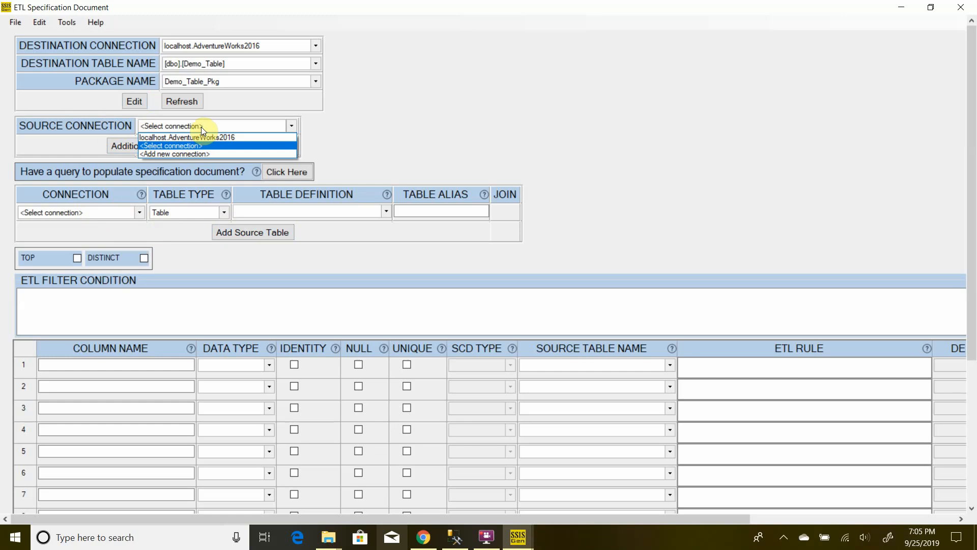
click(205, 138)
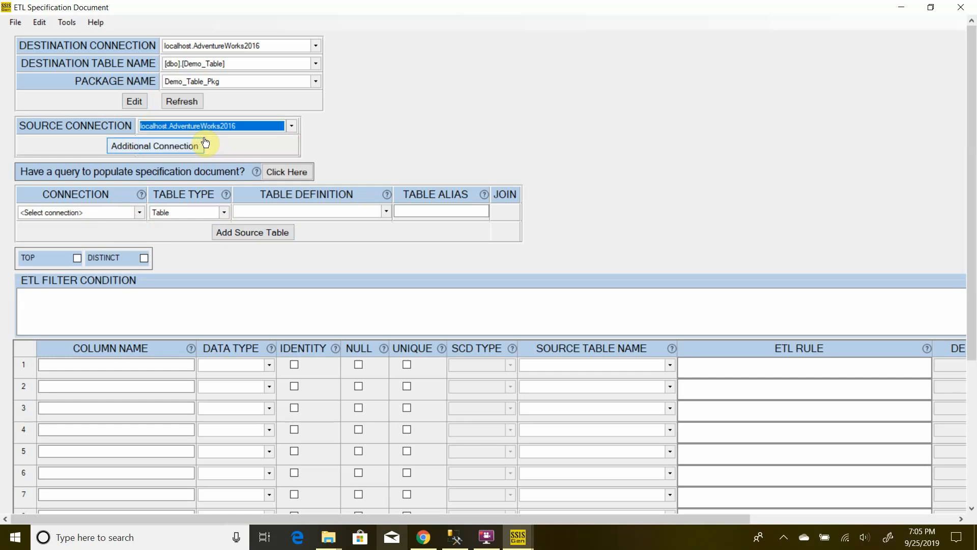
click(179, 148)
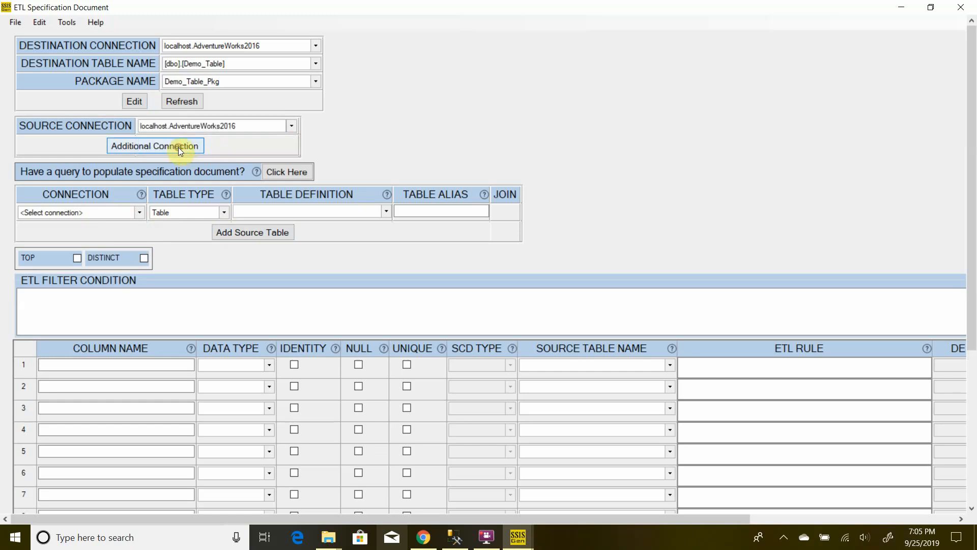
Create a SQL Server connection to AdventureWorks2016_Copy on server "." with Windows Authentication and save it as source connection 2.
click(198, 143)
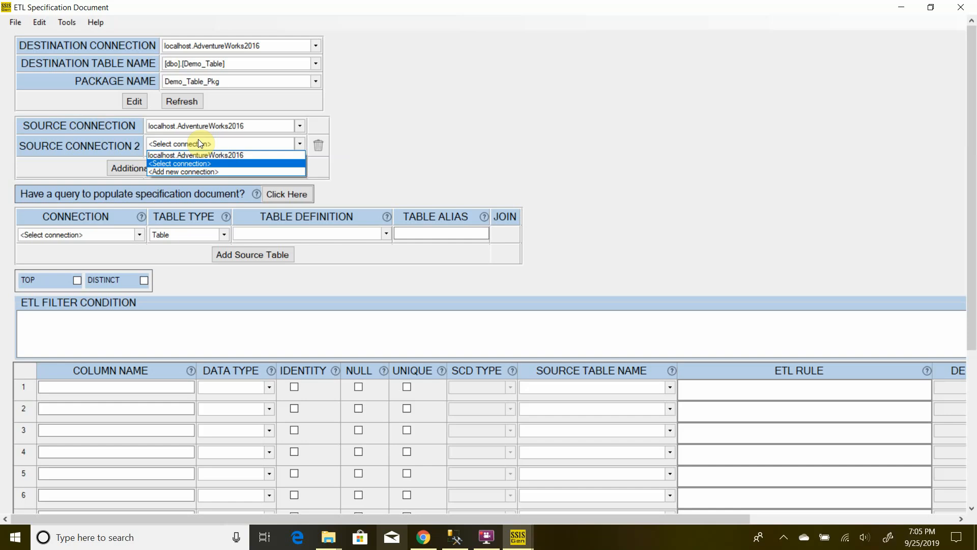
click(197, 172)
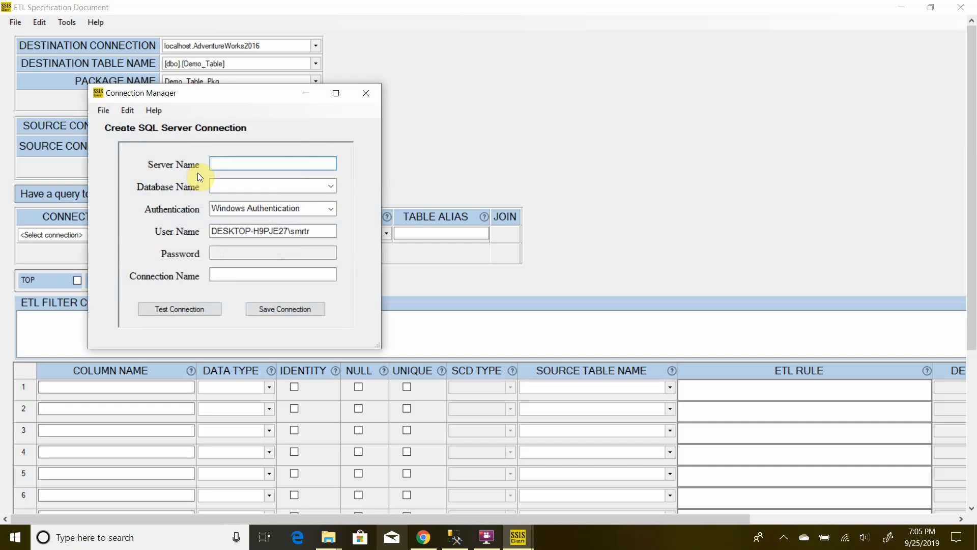
text(.)
click(331, 186)
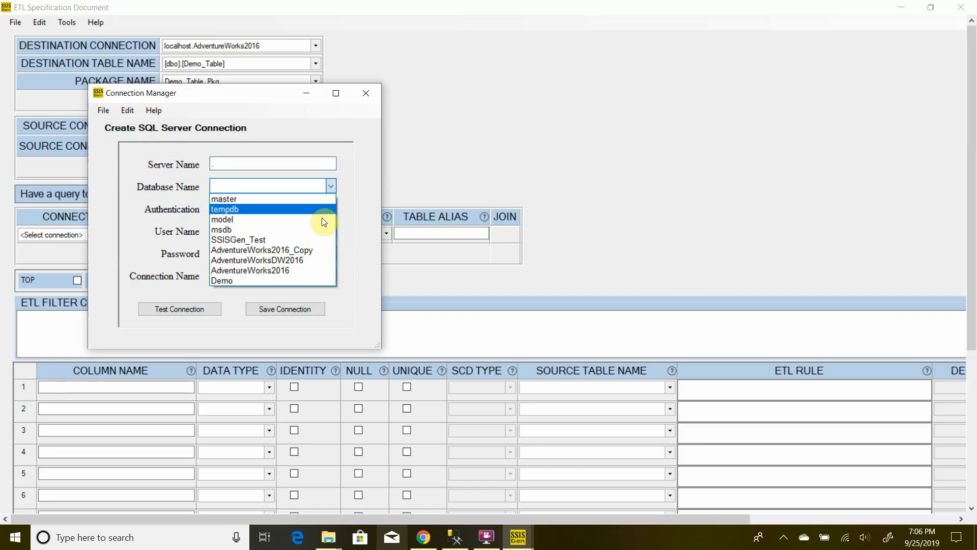
click(301, 249)
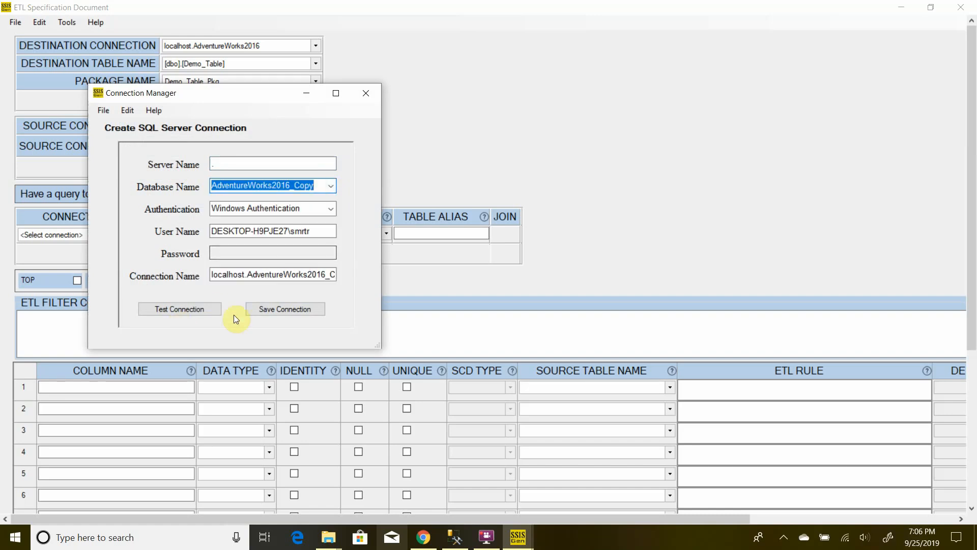
click(272, 309)
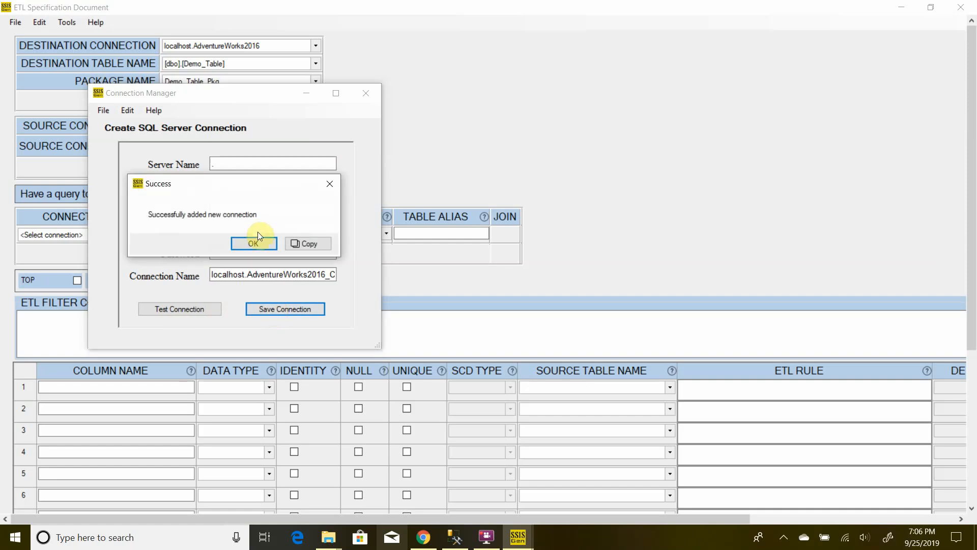
click(256, 243)
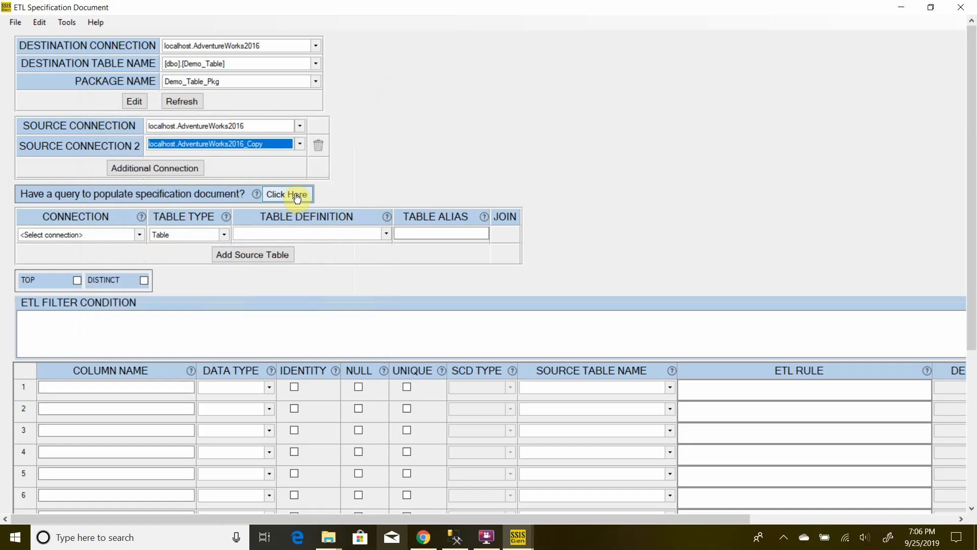
Set the first source table's connection to localhost.AdventureWorks2016 and look through its available table definitions.
click(139, 235)
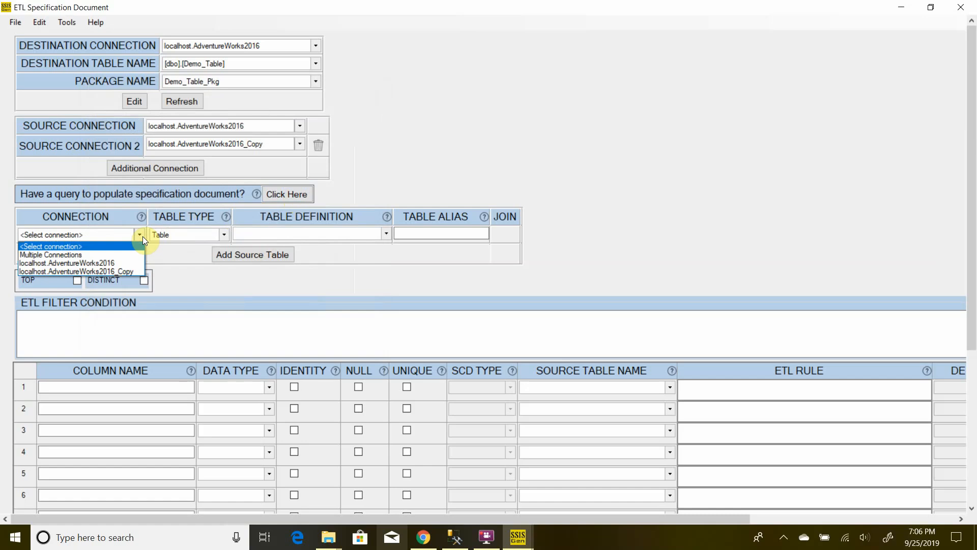
click(117, 262)
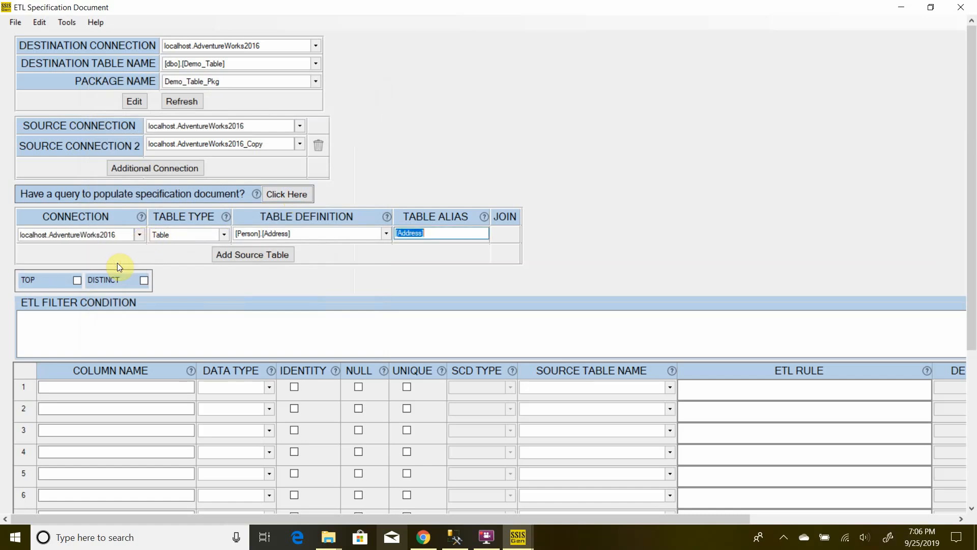
click(386, 233)
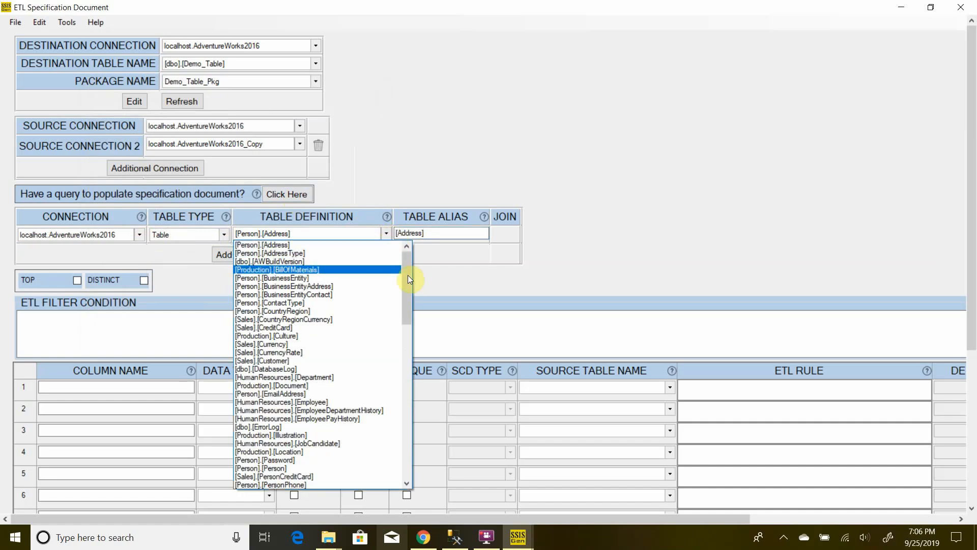
drag(410, 278, 382, 246)
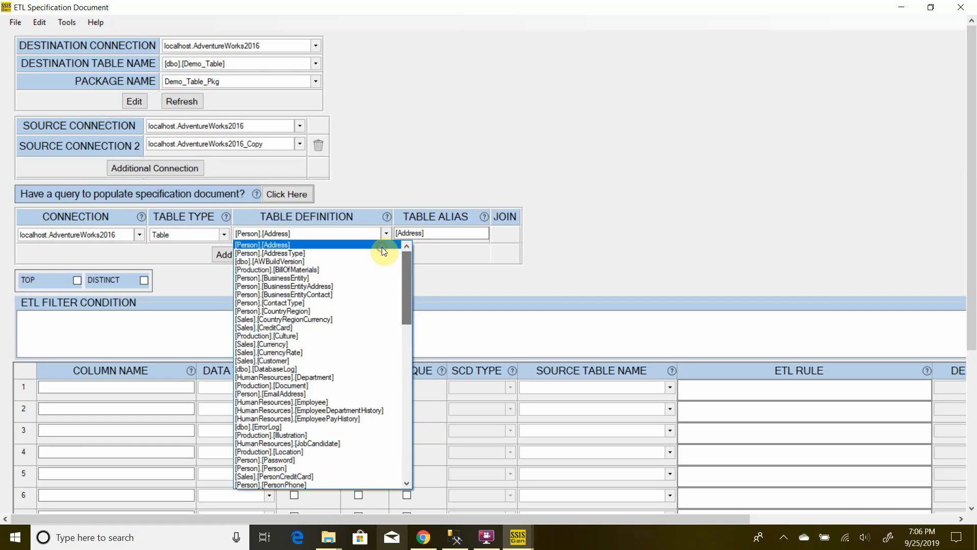
Switch the source table type to Derived, open its SQL query editor and close it without entering a query.
click(219, 236)
click(219, 237)
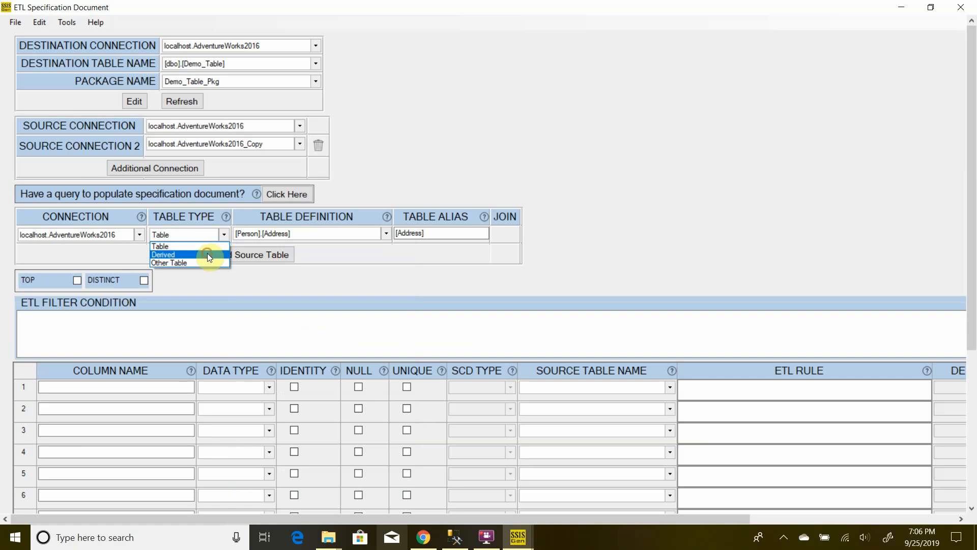
click(208, 254)
click(382, 235)
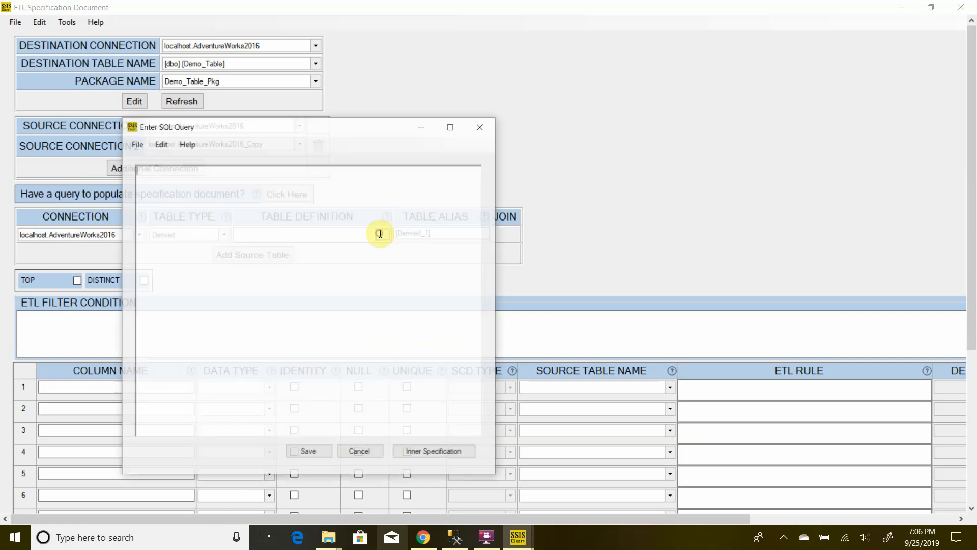
click(482, 131)
Switch the source table type to Other Table, draft linkserver.database.schema.table as its definition and cancel the entry.
click(224, 236)
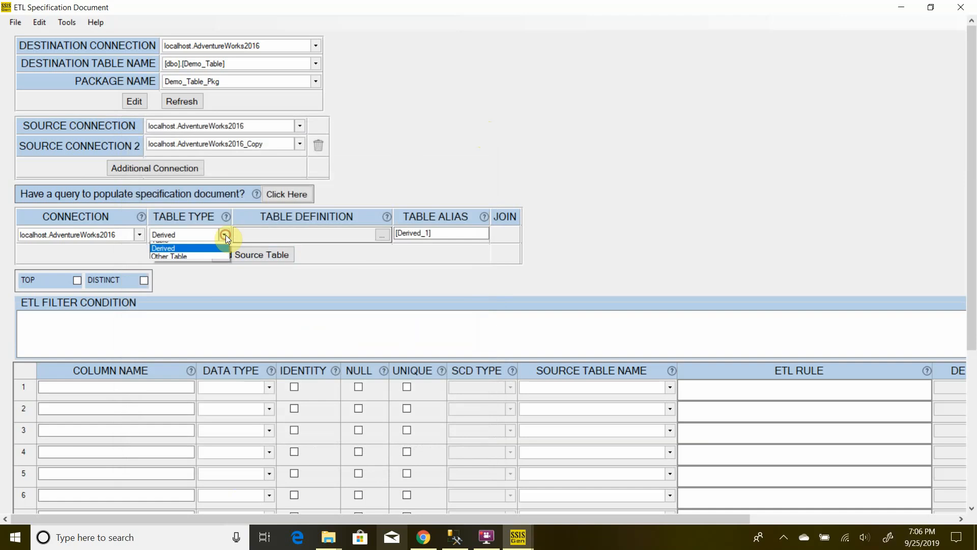
click(215, 262)
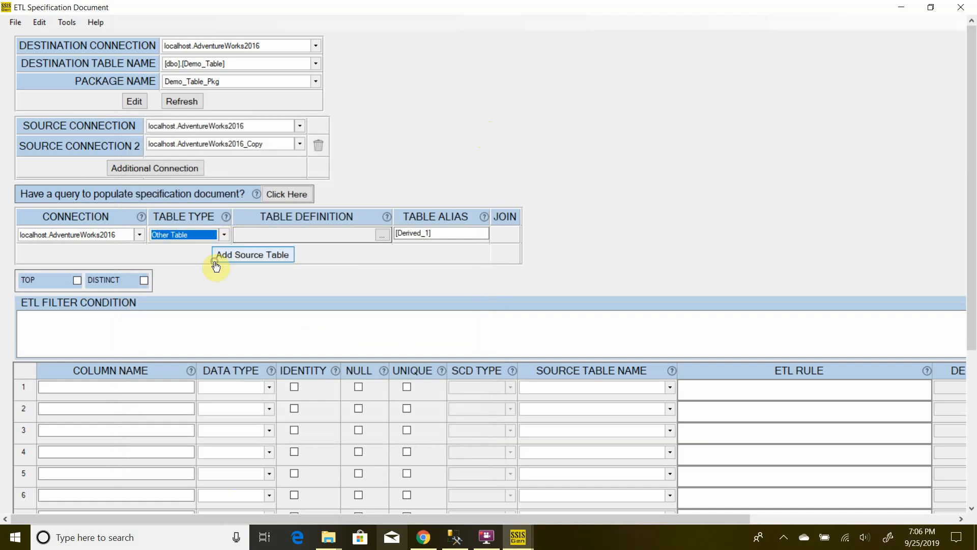
click(383, 235)
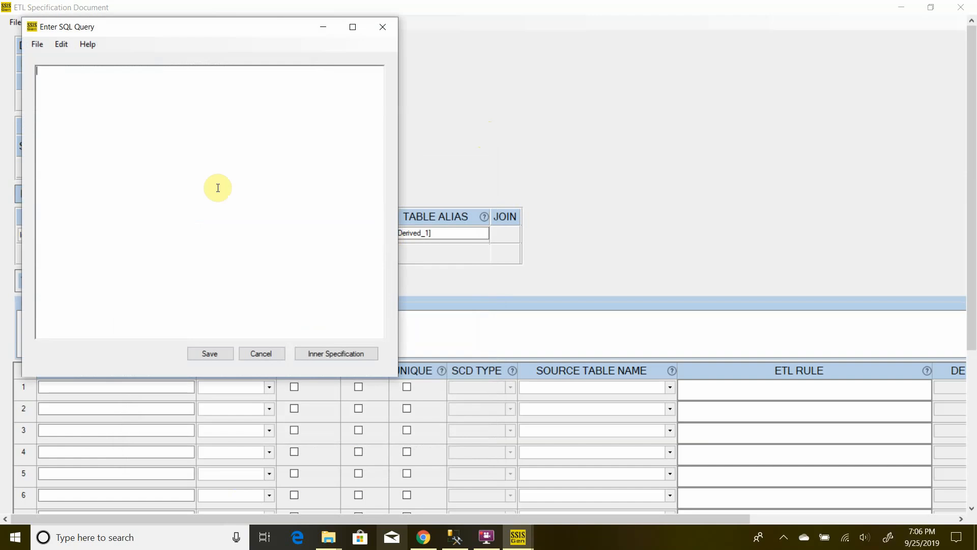
text(databa)
key(BackSpace)
key(BackSpace)
key(BackSpace)
key(BackSpace)
key(BackSpace)
key(BackSpace)
text(linek)
key(BackSpace)
key(BackSpace)
text(lne)
key(BackSpace)
key(BackSpace)
text(kserver)
text(.dbna)
key(BackSpace)
key(BackSpace)
key(BackSpace)
text(atabase.schema.)
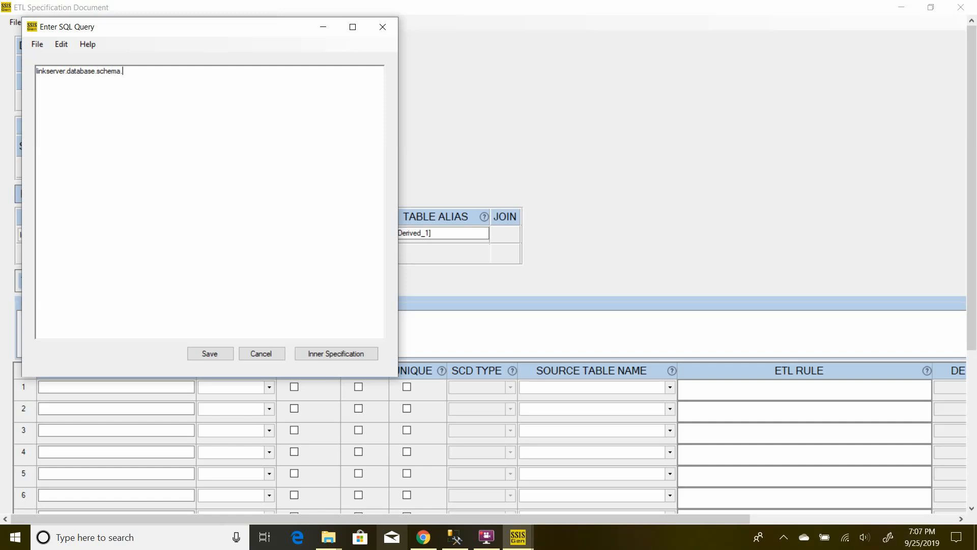
text(table)
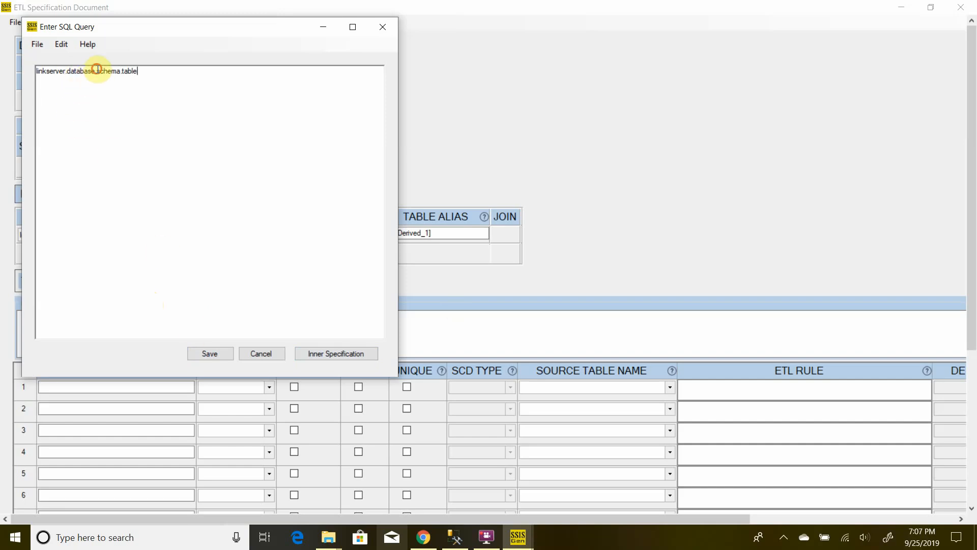
drag(98, 70, 13, 79)
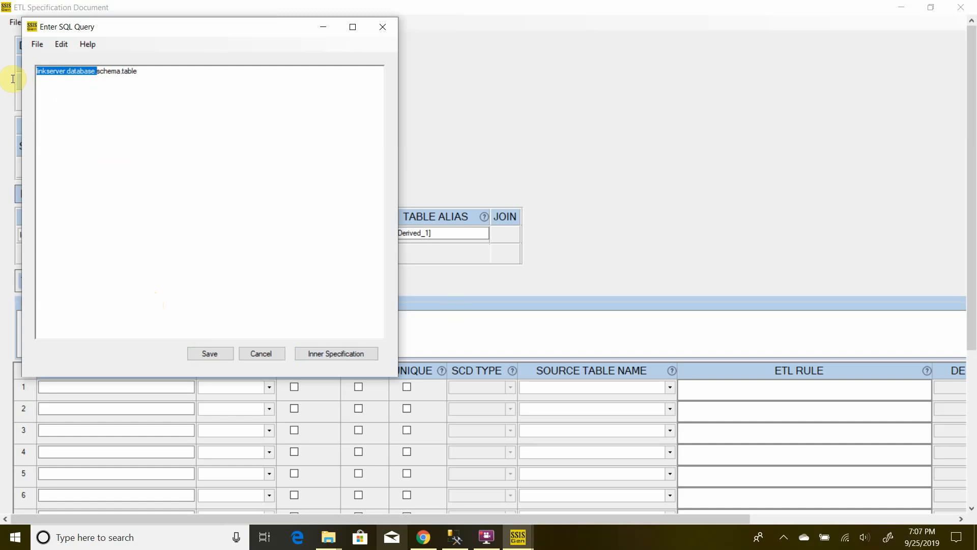
click(273, 354)
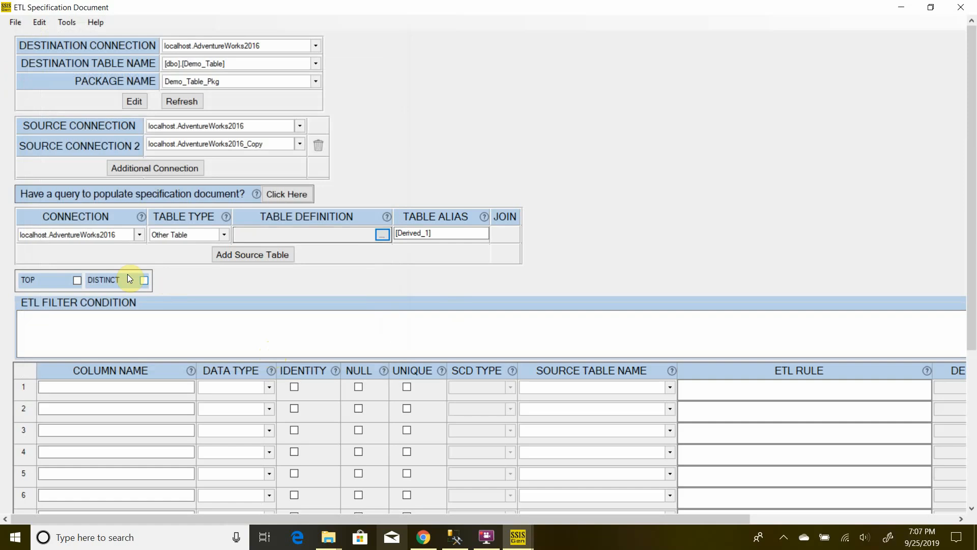
Set the first source table's type to Table and give it the alias address.
click(227, 237)
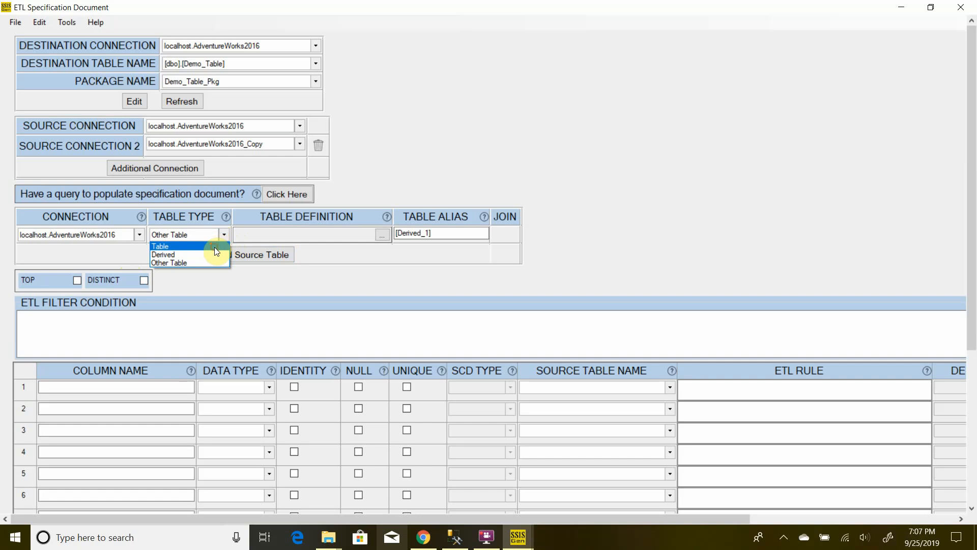
click(215, 247)
click(417, 236)
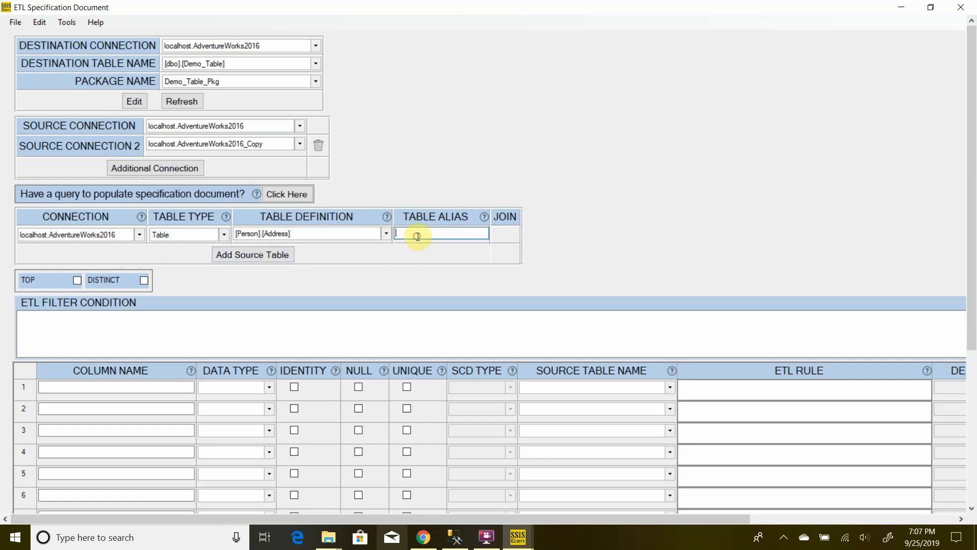
text(address)
Add a second source table that uses the localhost.AdventureWorks2016_Copy connection and dismiss the alias error.
click(237, 260)
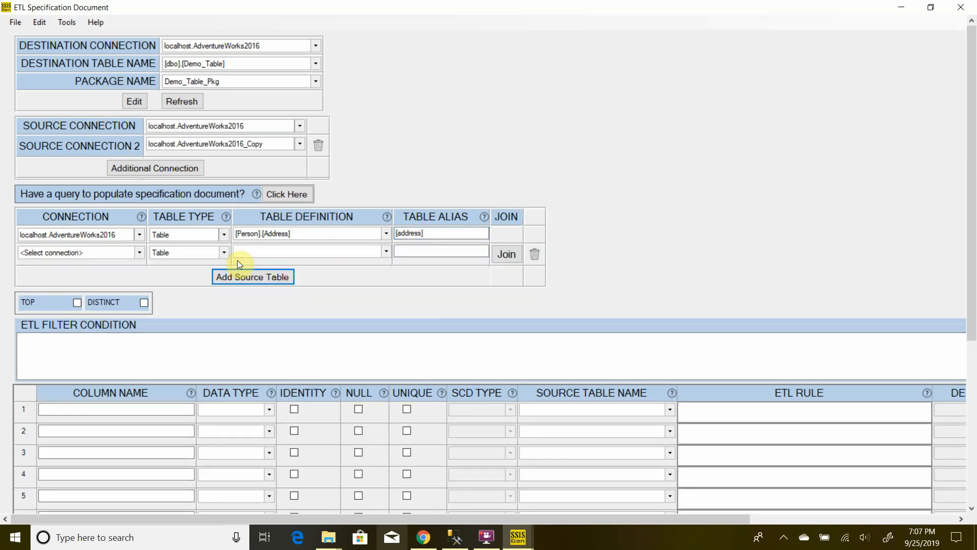
click(98, 252)
click(98, 271)
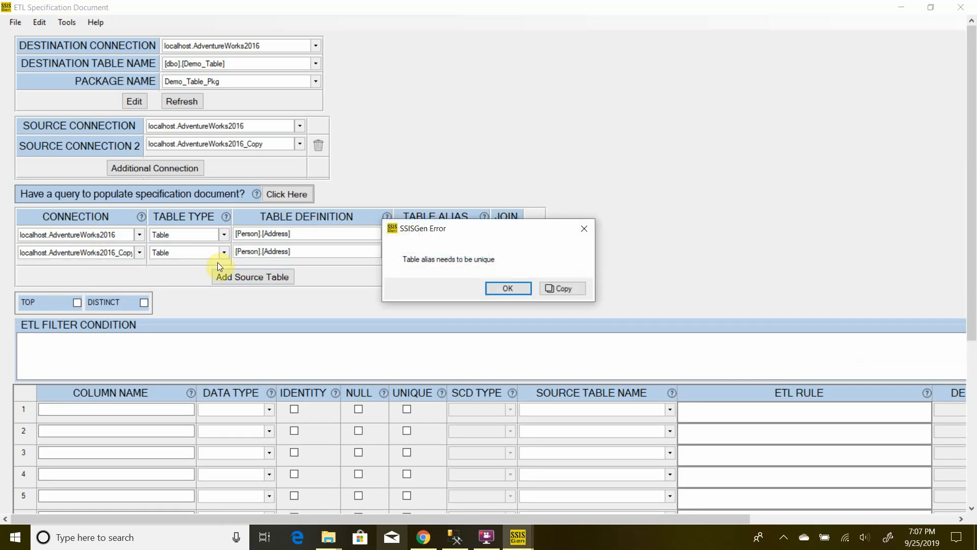
click(524, 286)
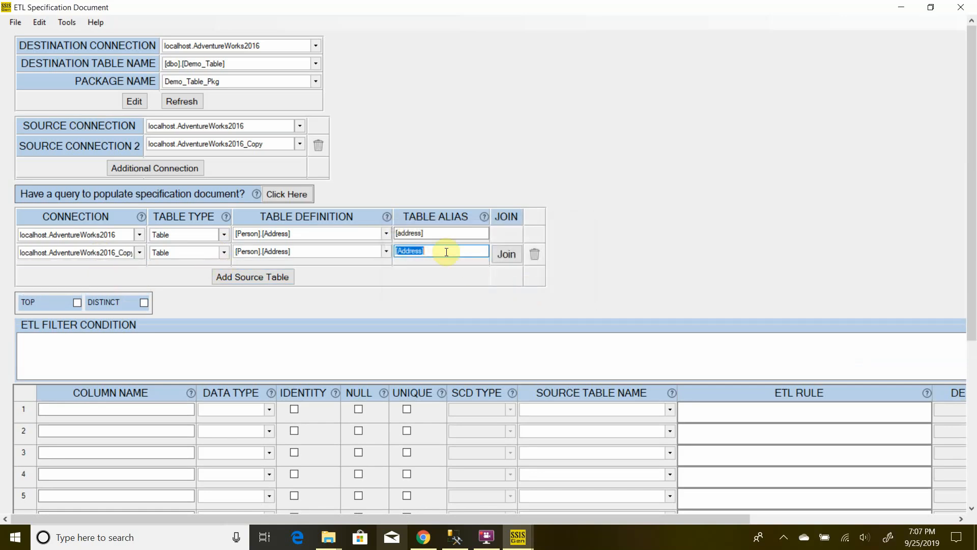
Select [Person].[Address] as the second source table's definition and set its alias to [Address_2].
key(End)
key(BackSpace)
text(_2])
click(386, 252)
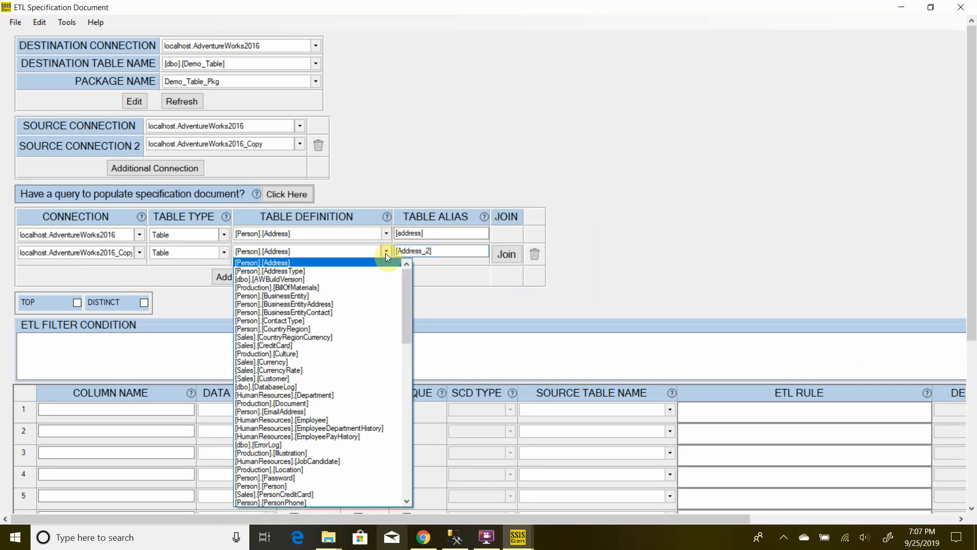
click(329, 265)
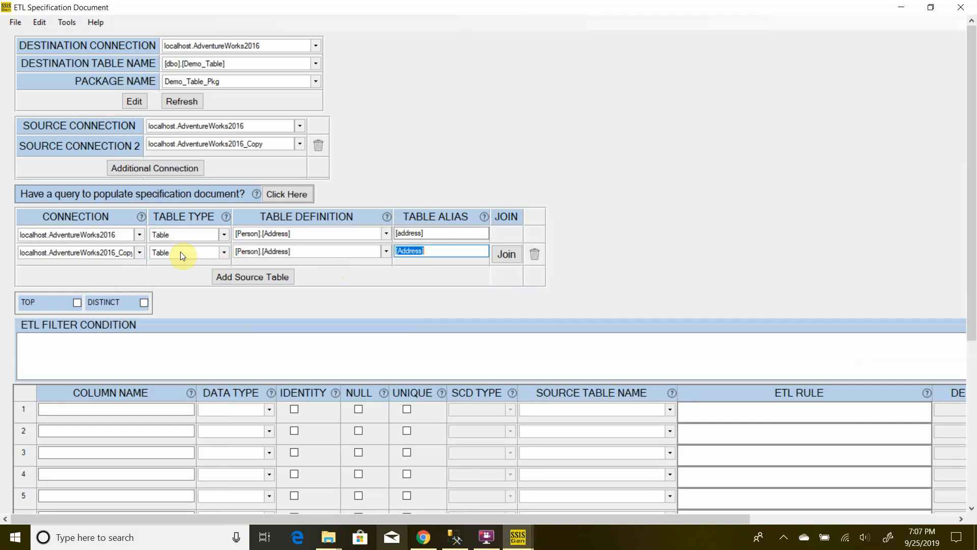
click(422, 251)
text(_2)
click(449, 232)
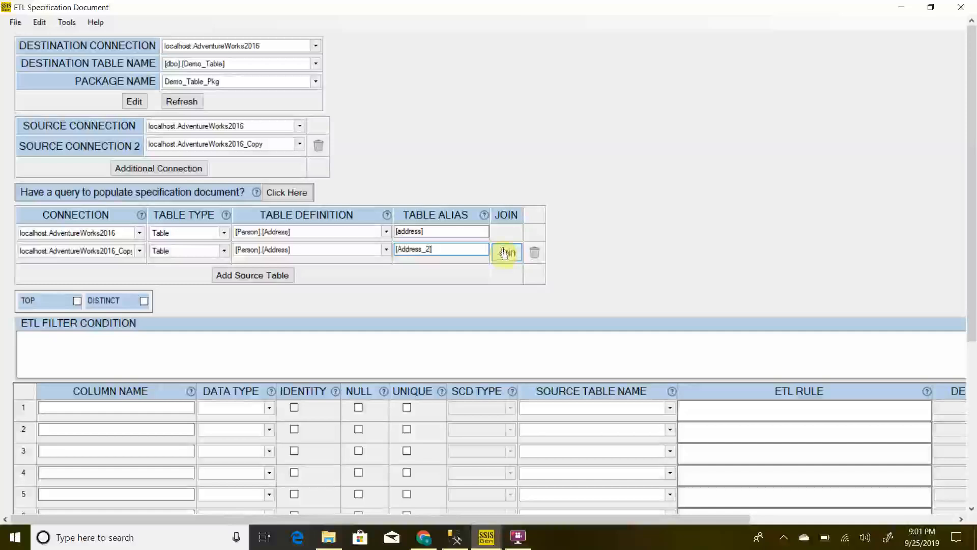
Open the join settings for the second source table and join it to [address] with an Inner Join.
click(504, 253)
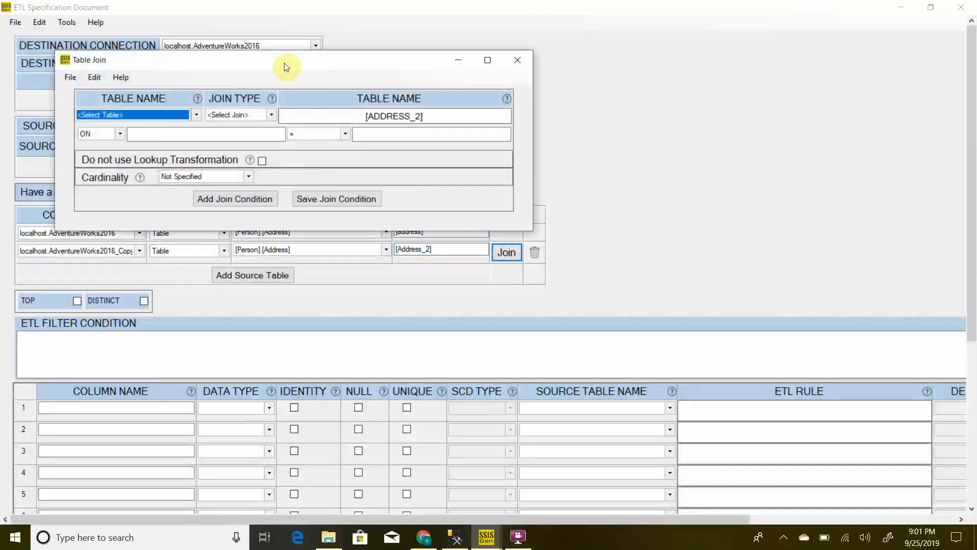
click(197, 116)
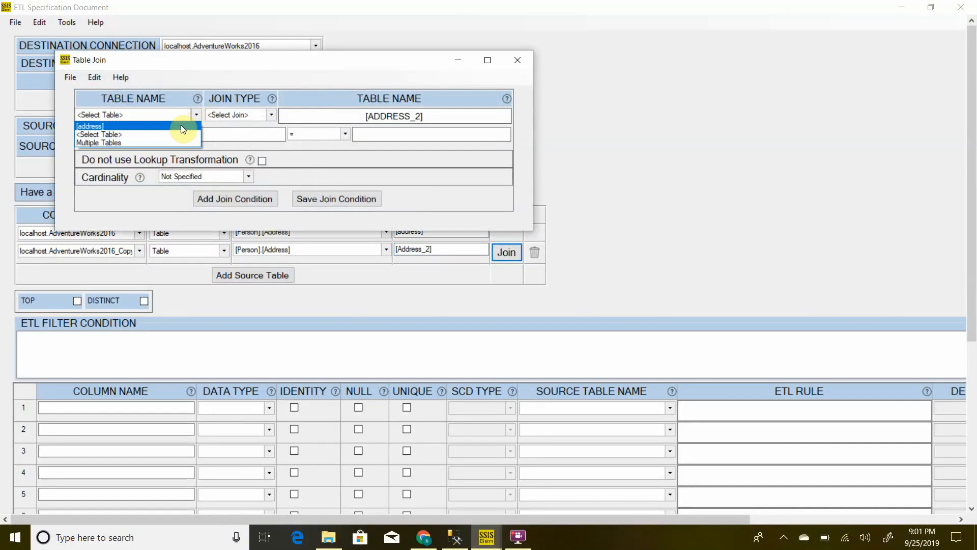
click(182, 124)
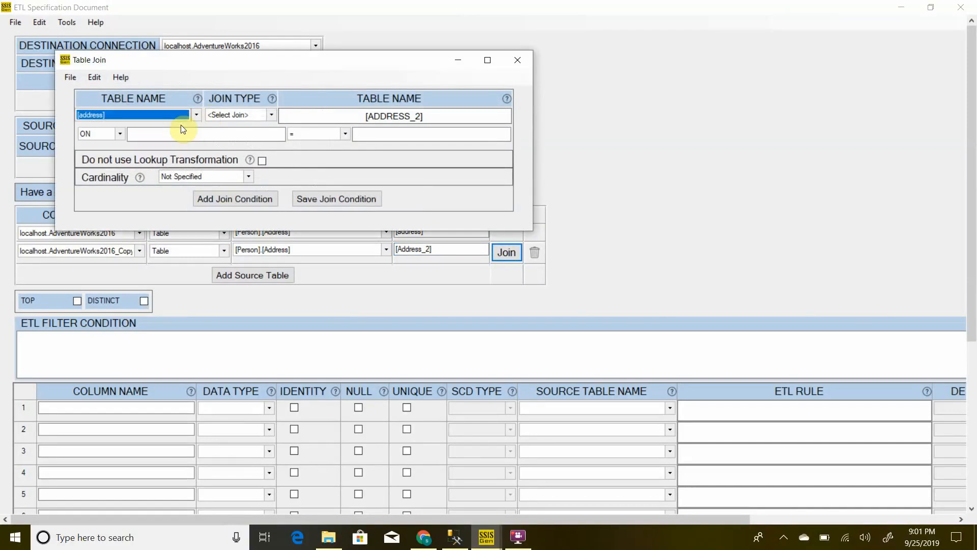
click(254, 114)
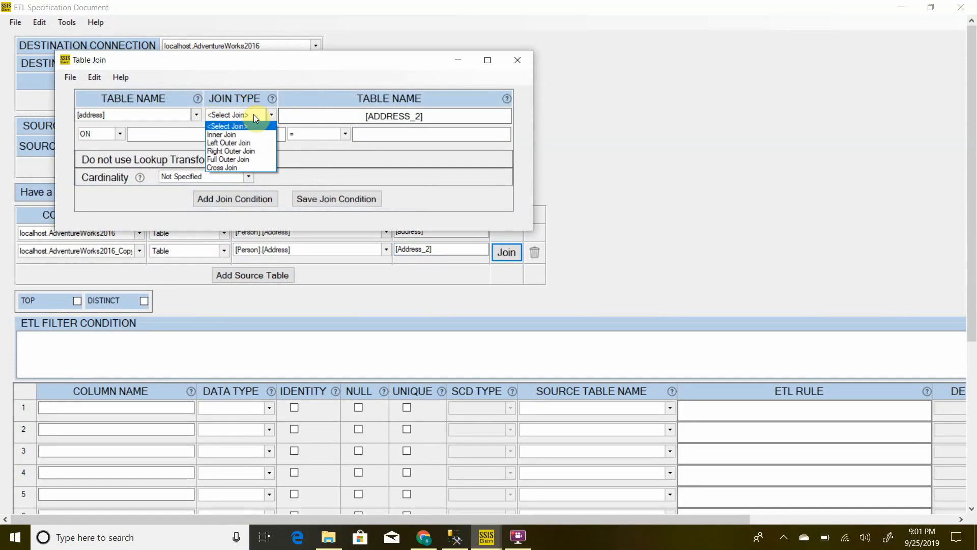
click(246, 170)
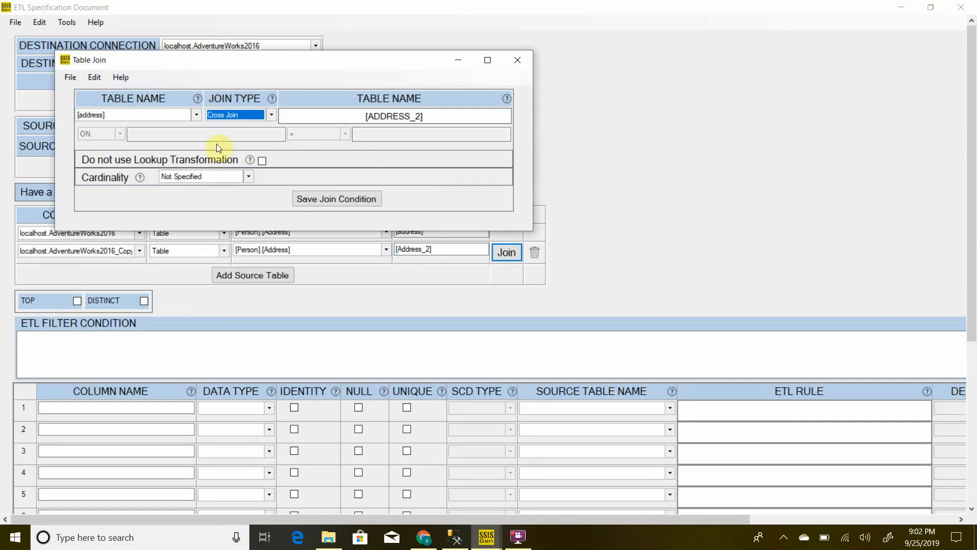
click(273, 115)
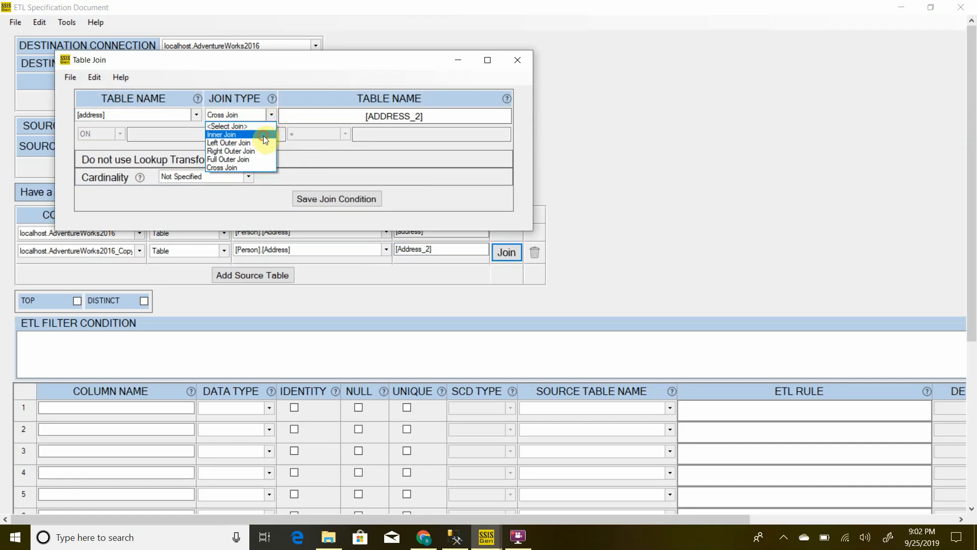
click(263, 135)
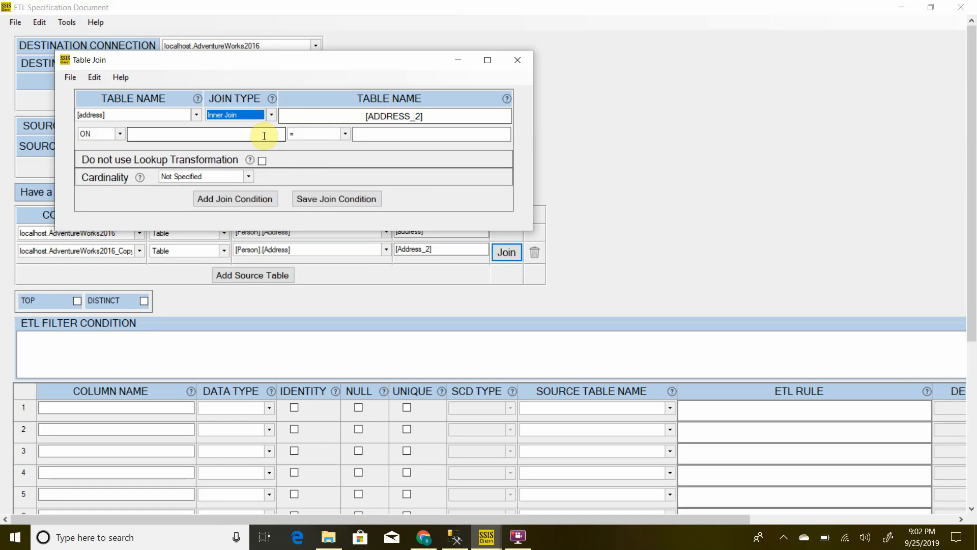
Define the join condition as [address].[AddressID] = [Address_2].[AddressID].
click(264, 136)
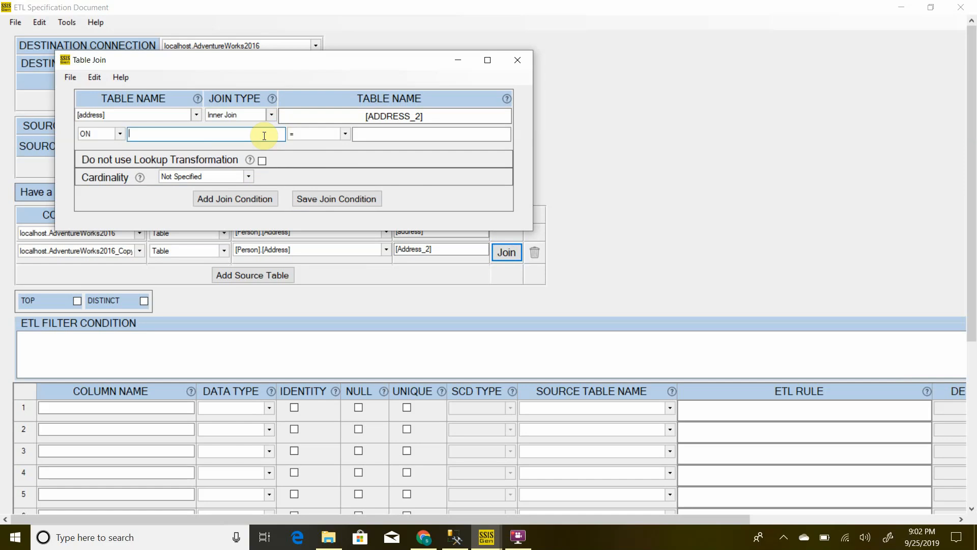
text(add)
key(Down)
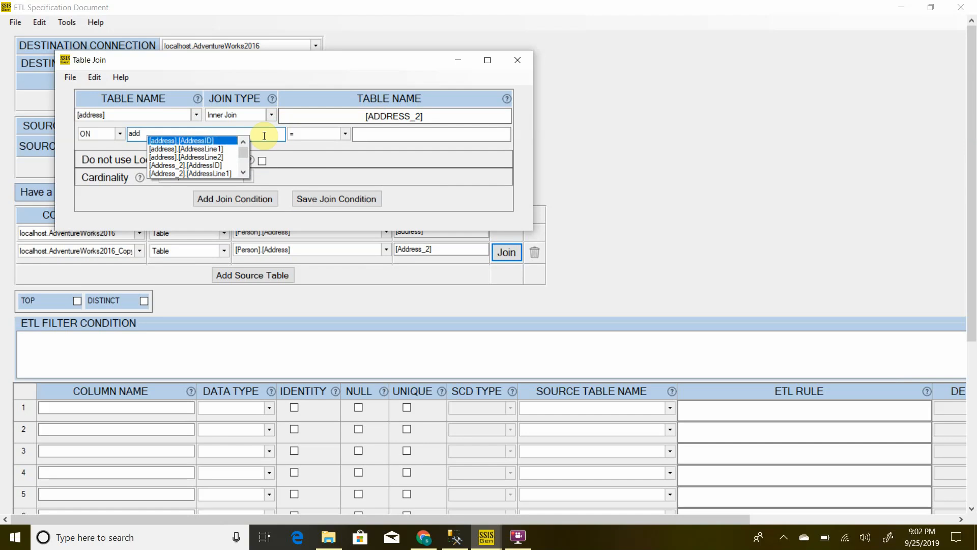
key(Return)
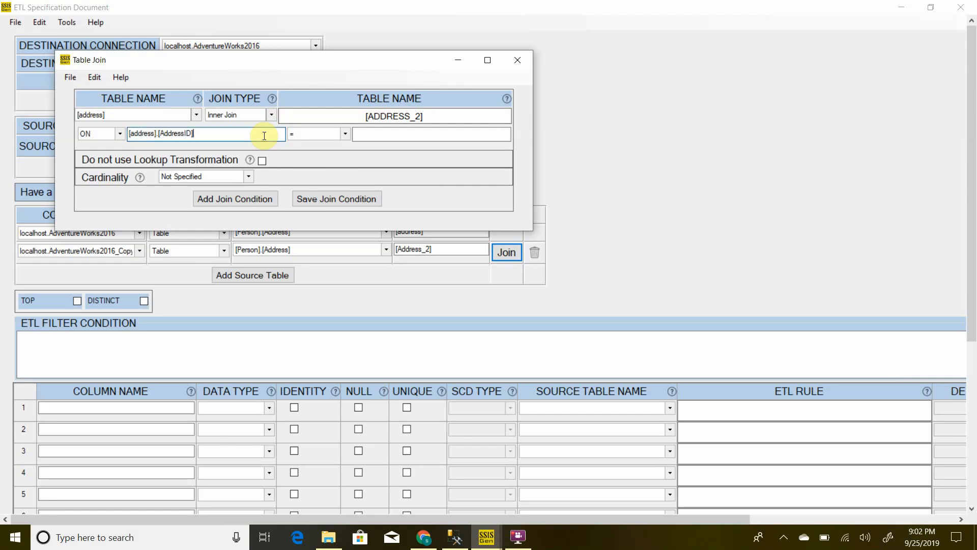
click(385, 133)
text(add)
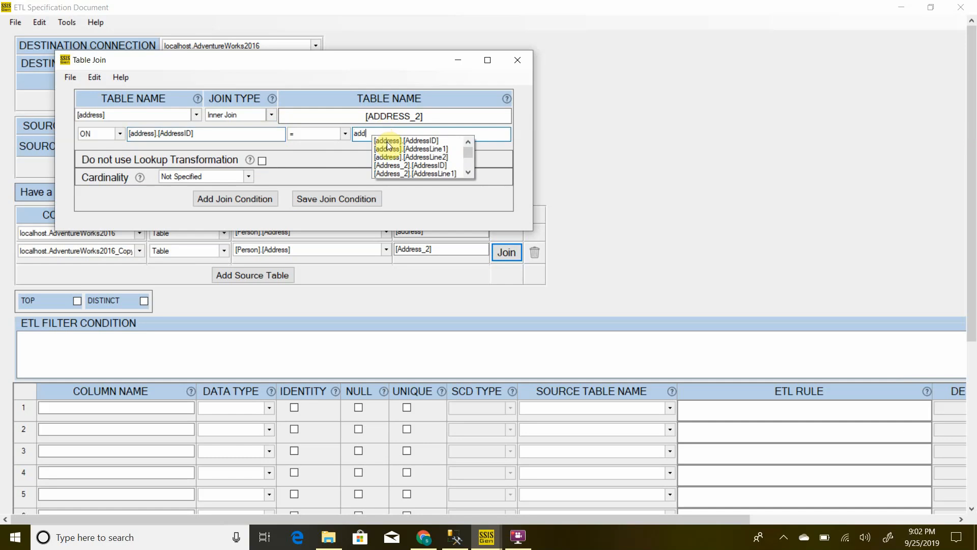
click(425, 166)
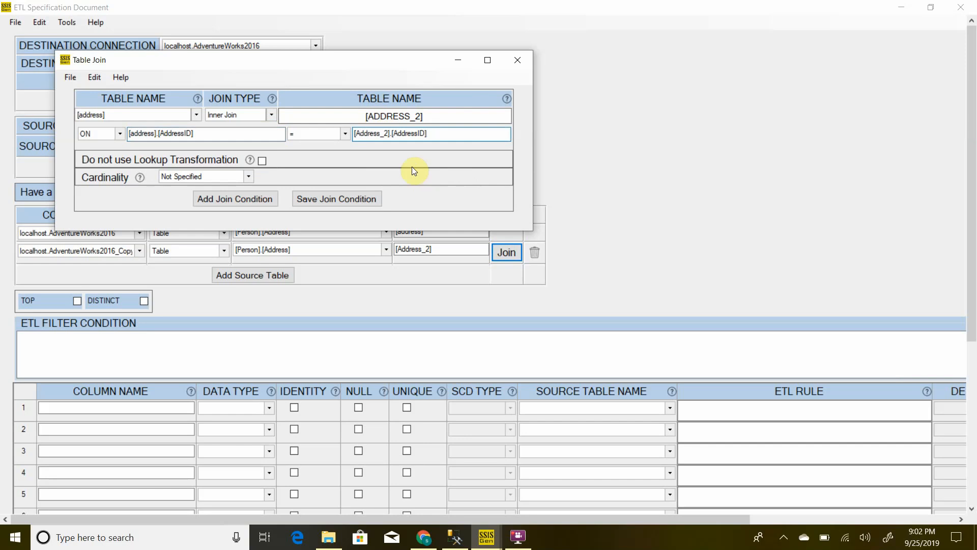
Change the second operand of the join condition to "case when [Address_2].[AddressID] then 1 else 0 end".
click(354, 134)
text(case whe)
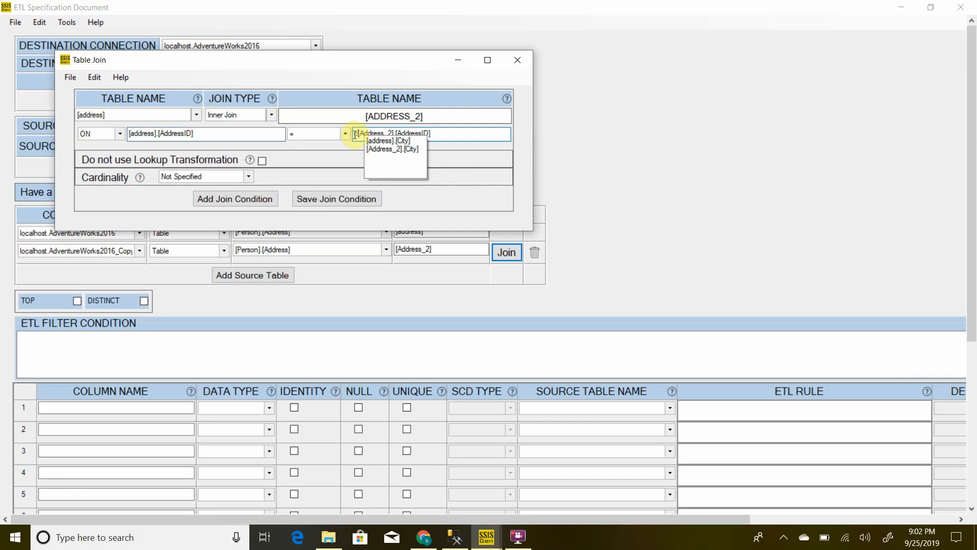
text(n)
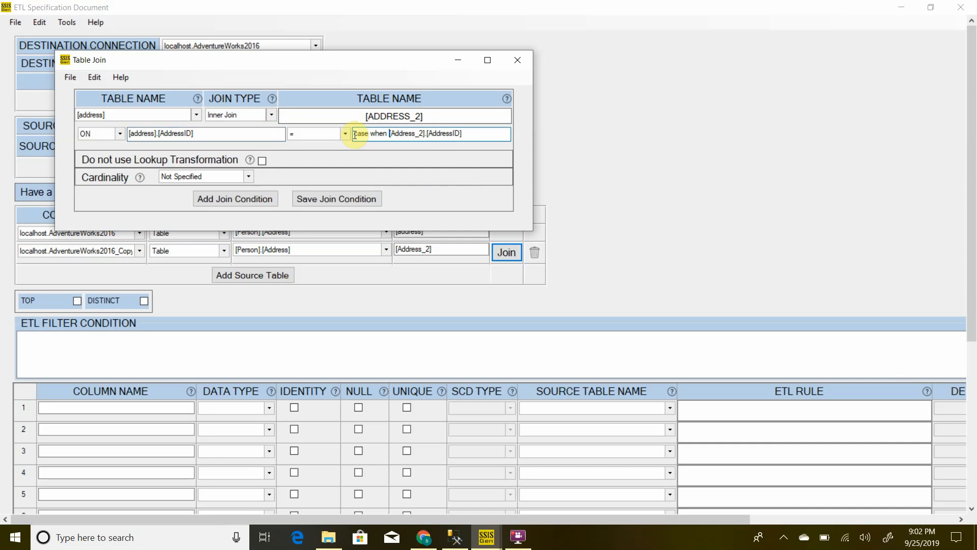
click(472, 140)
key(Return)
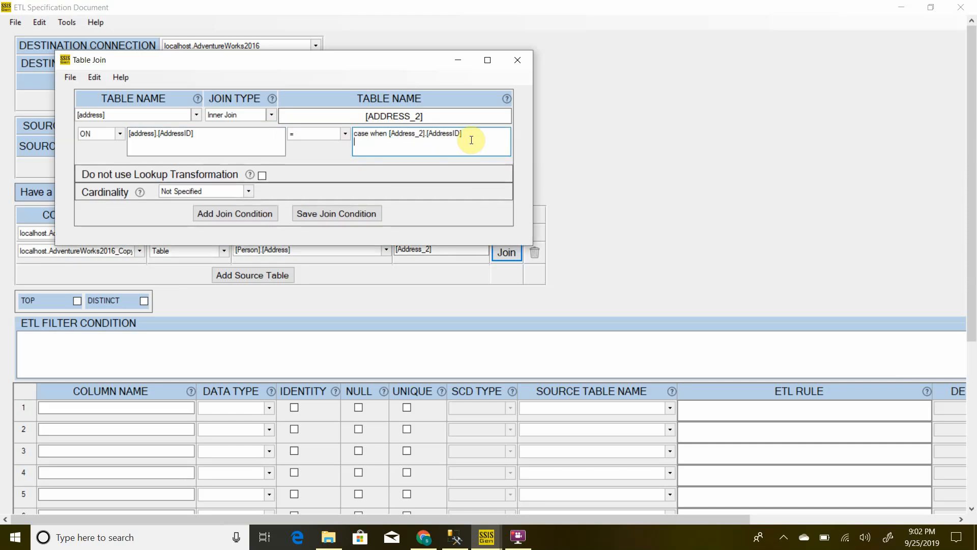
text(when)
click(471, 136)
text(then 1 when)
double_click(360, 142)
text(el)
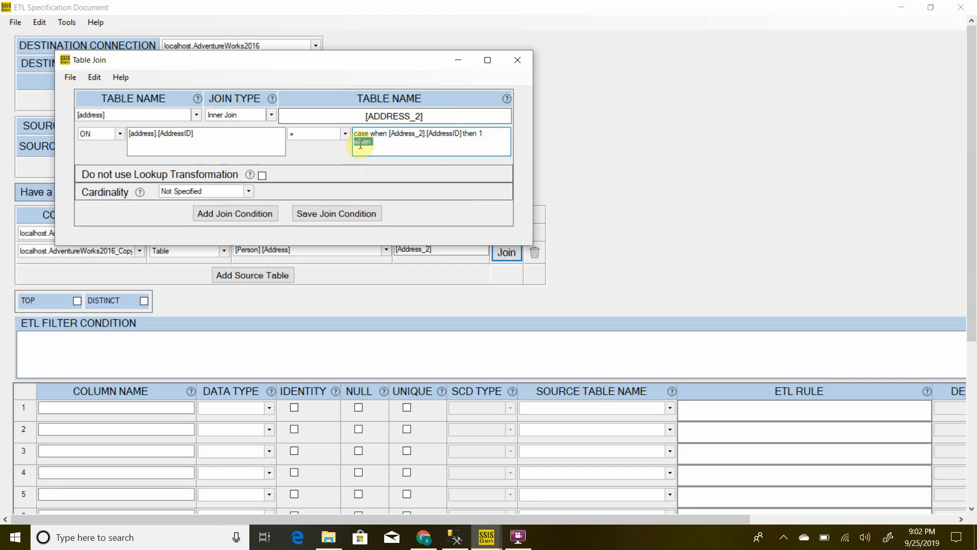
text(se 0 end)
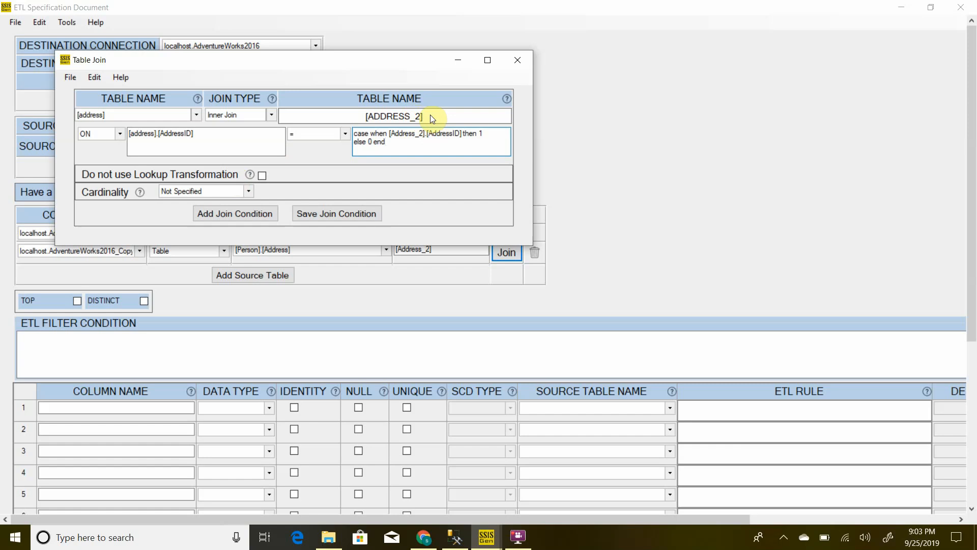
Check the cardinality options, keep Not Specified, and try to save the join condition.
click(250, 192)
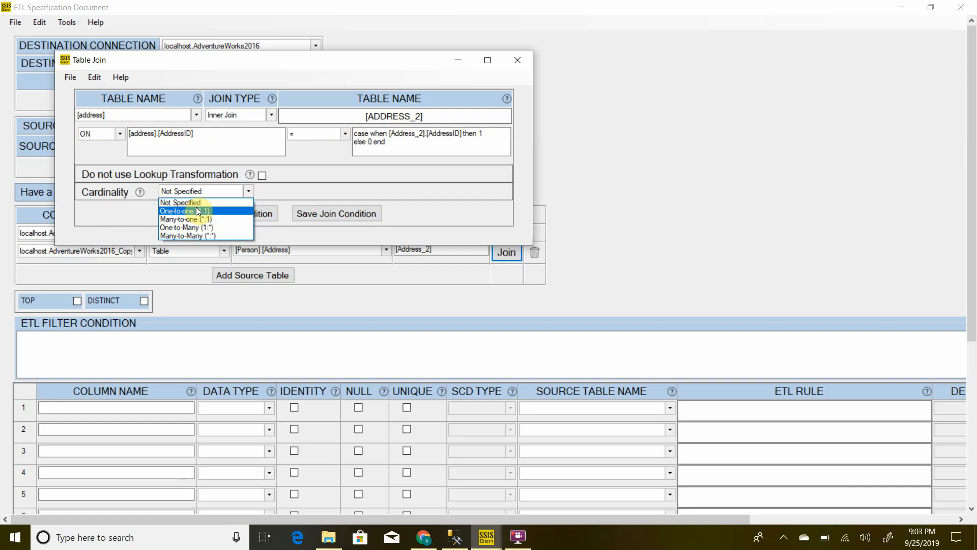
click(288, 182)
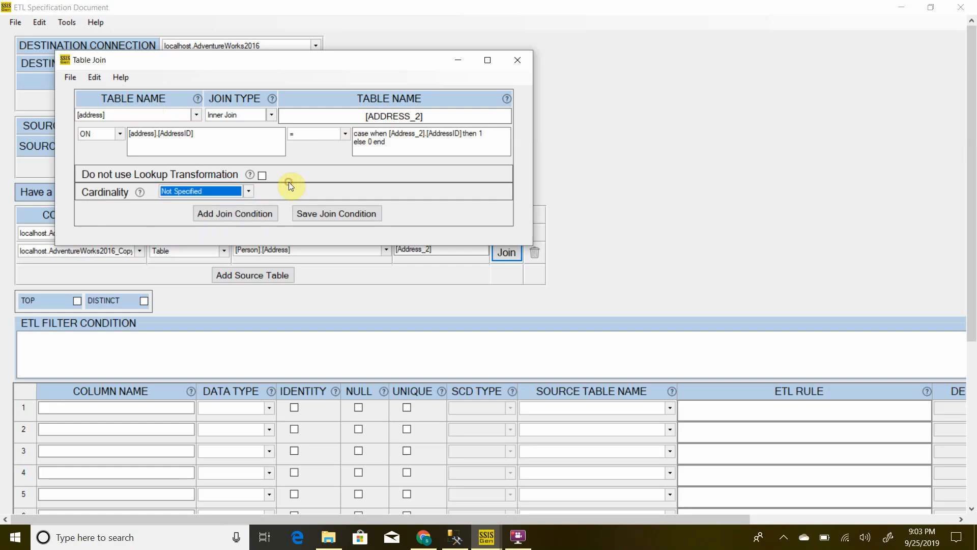
click(345, 221)
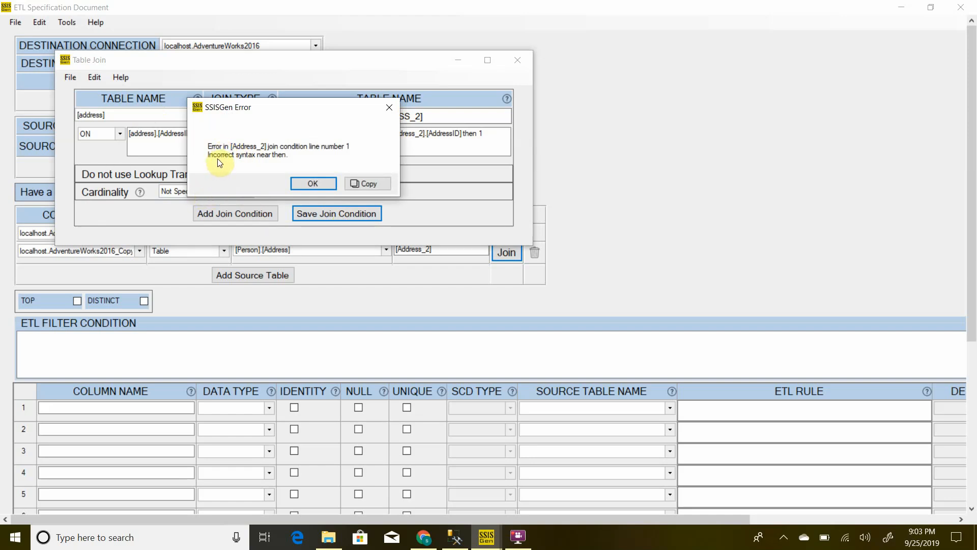
click(311, 184)
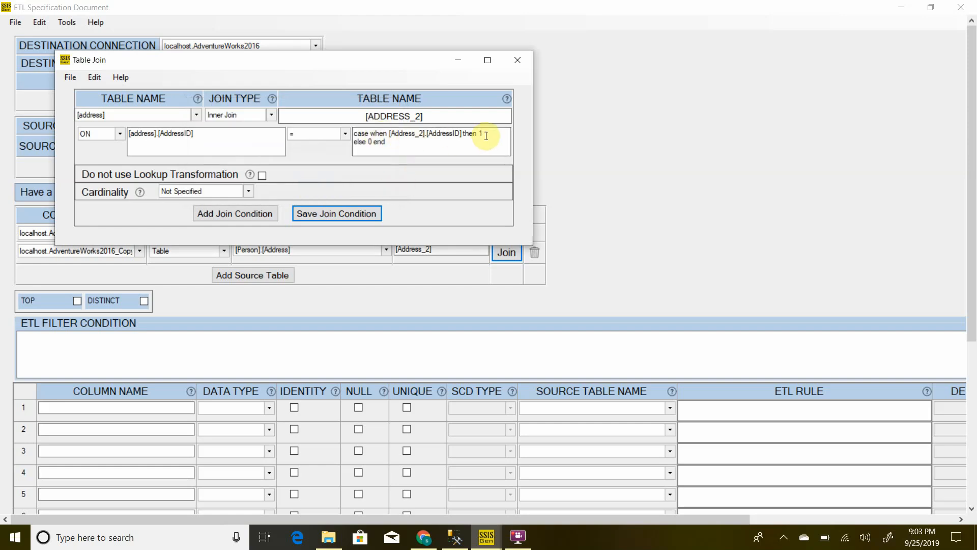
Add the comparison =10 after [Address_2].[AddressID] in the case expression and try to save the join condition.
click(464, 133)
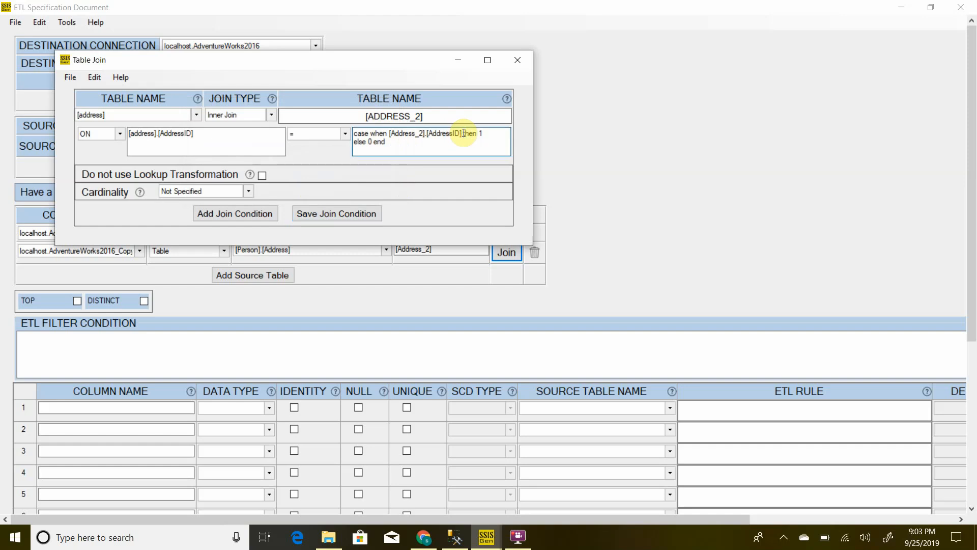
text(=10)
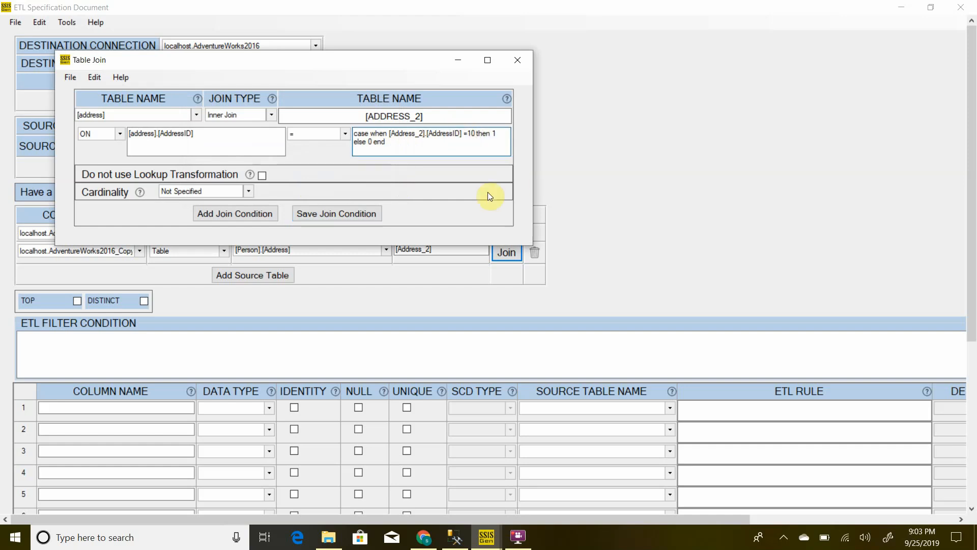
click(345, 214)
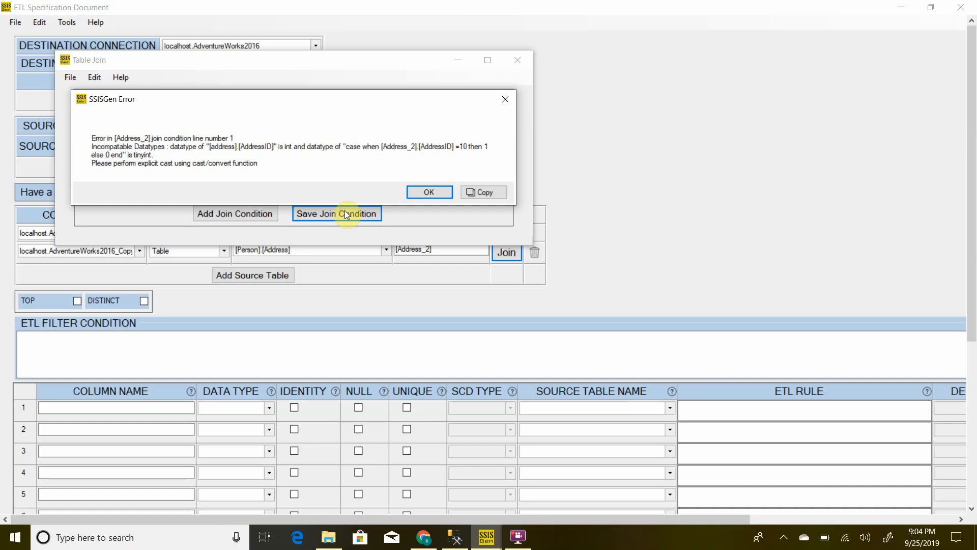
click(435, 192)
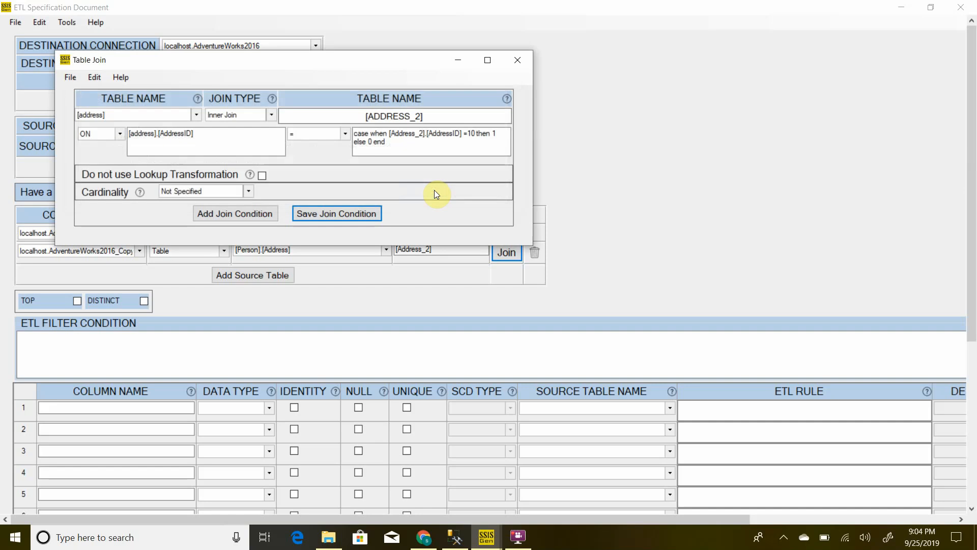
Wrap the join's case expression in cast(... as int) and save the join condition.
click(357, 134)
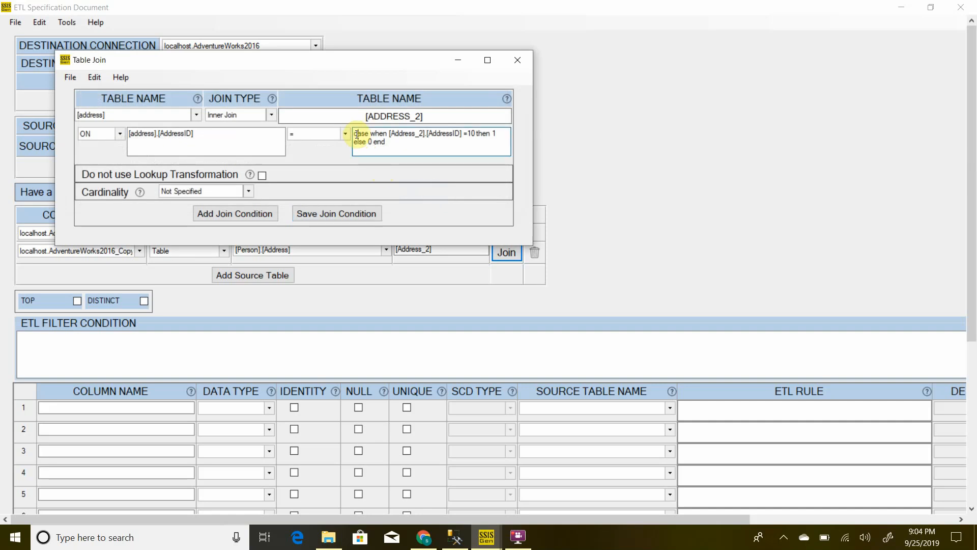
text(cast()
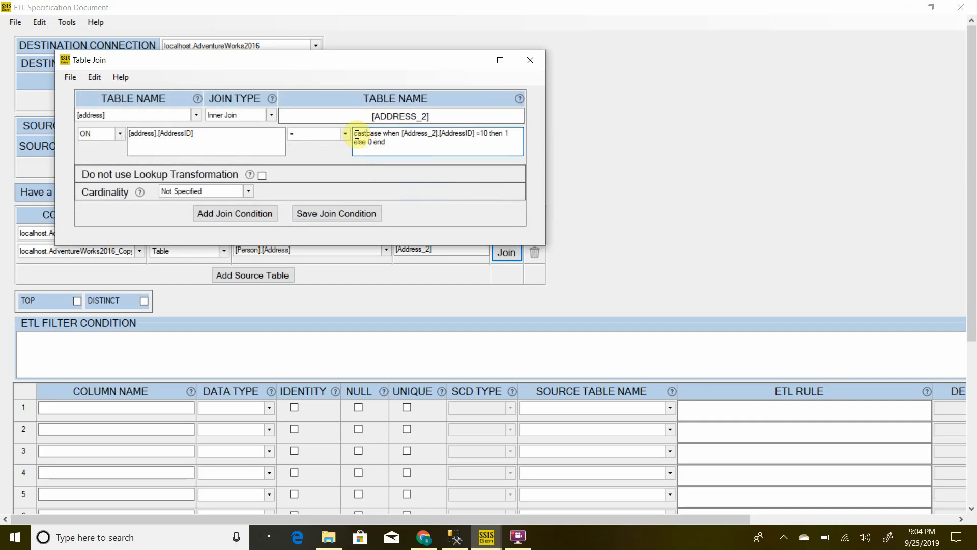
click(401, 147)
text(as int)
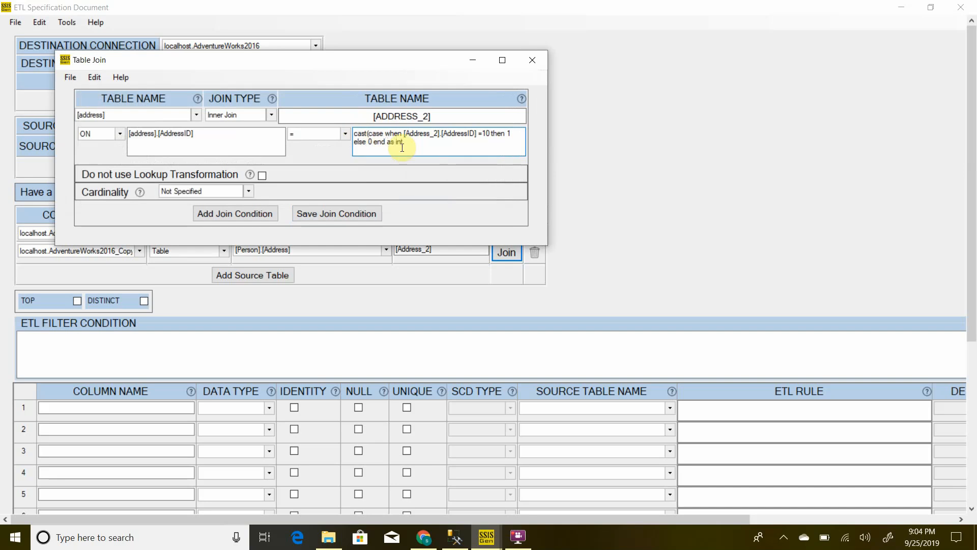
text())
click(359, 213)
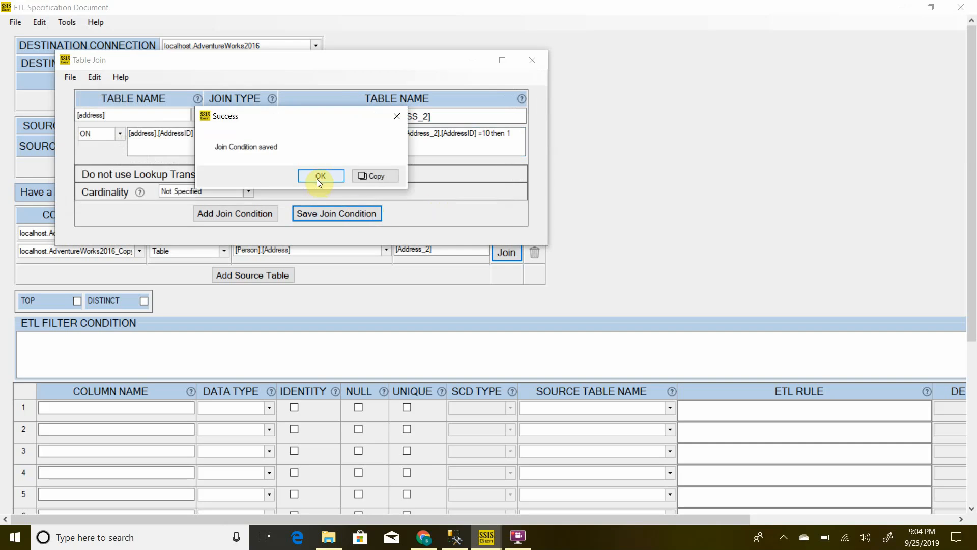
click(320, 178)
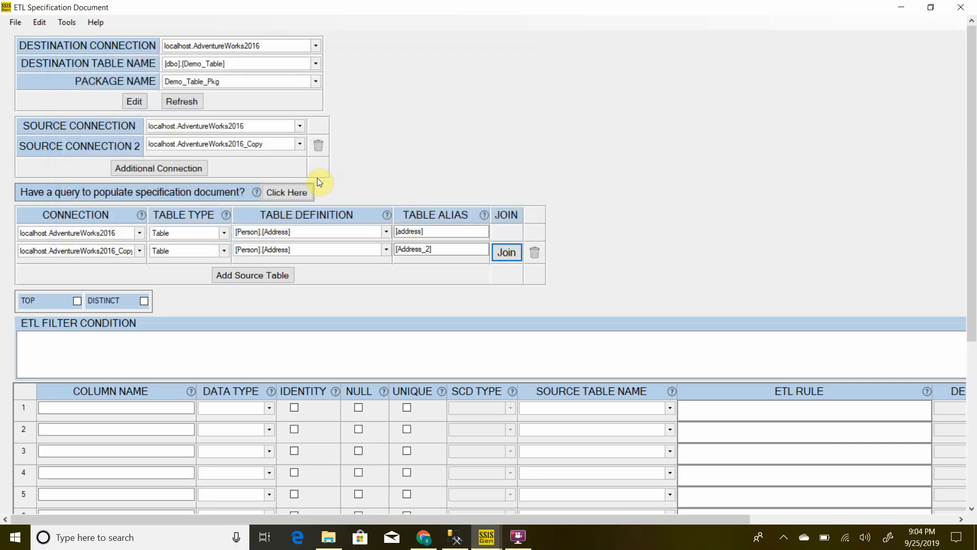
Enable the TOP option with a count of 100 and clear it again.
click(76, 301)
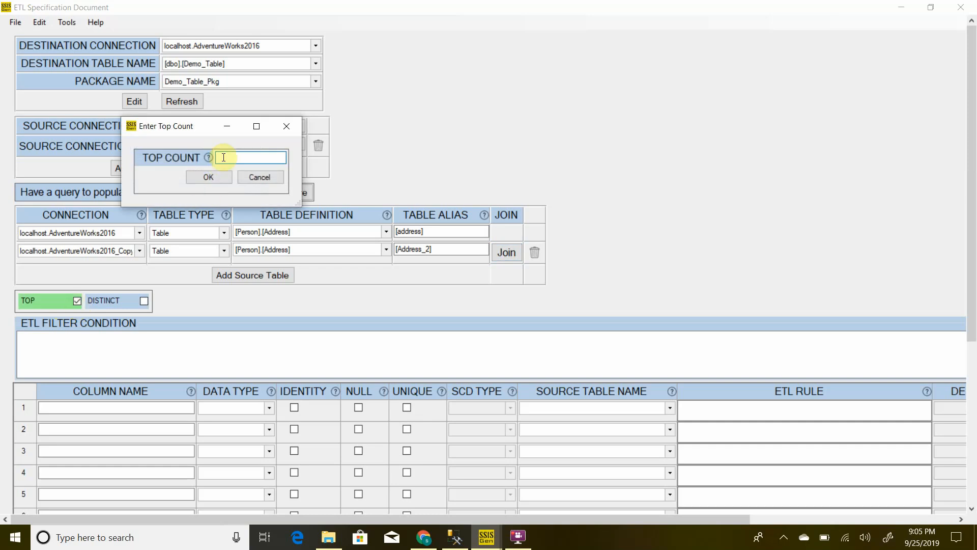
text(100)
click(222, 175)
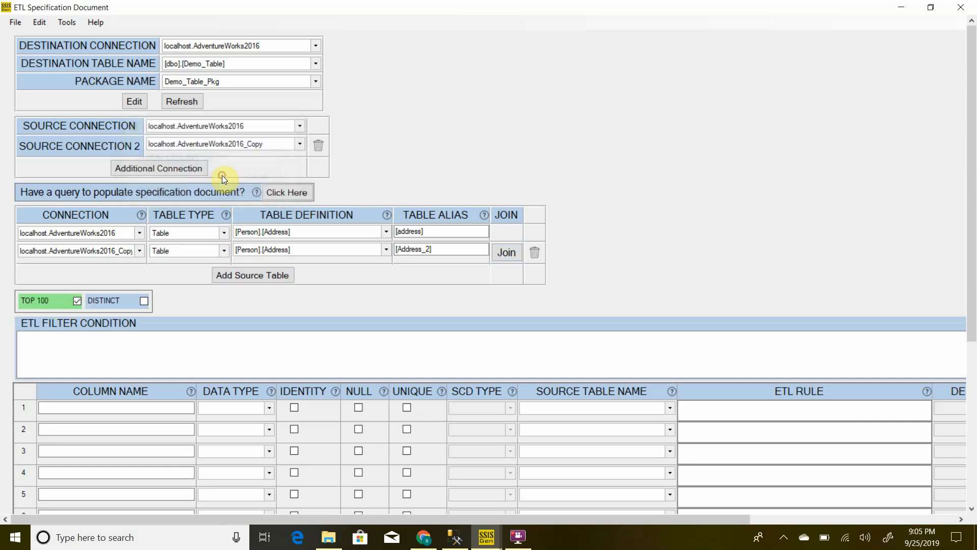
click(77, 300)
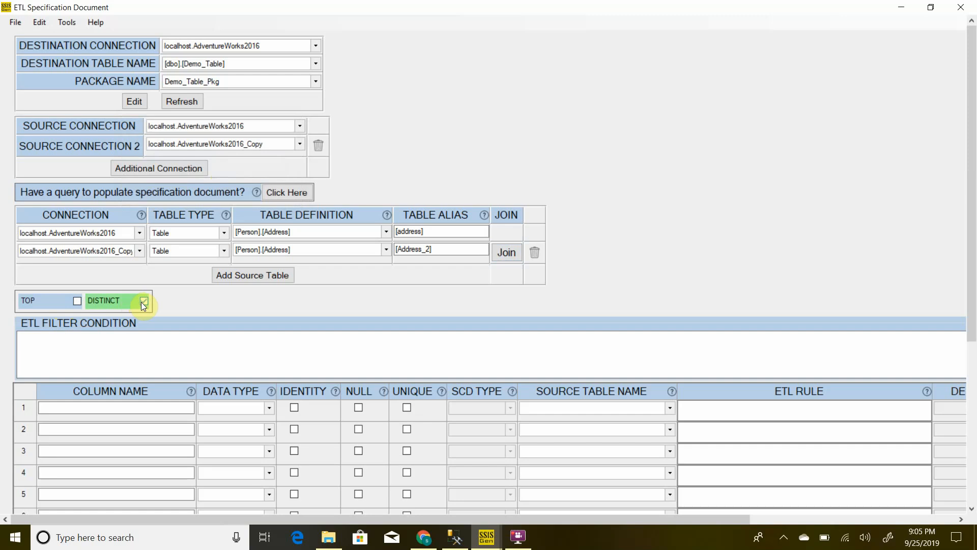
Enter the ETL filter condition [addres].[AddressID]>10 using the suggested AddressID column.
click(132, 354)
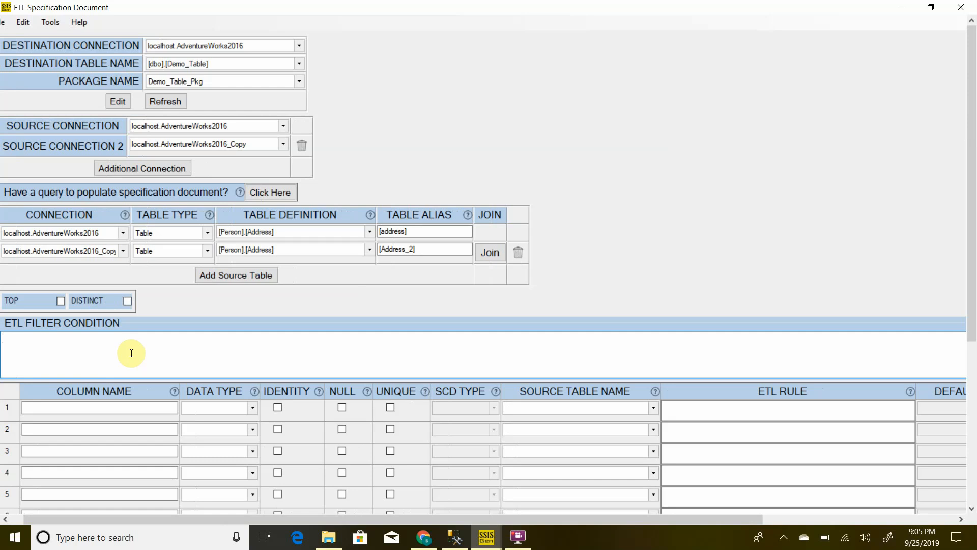
text(add)
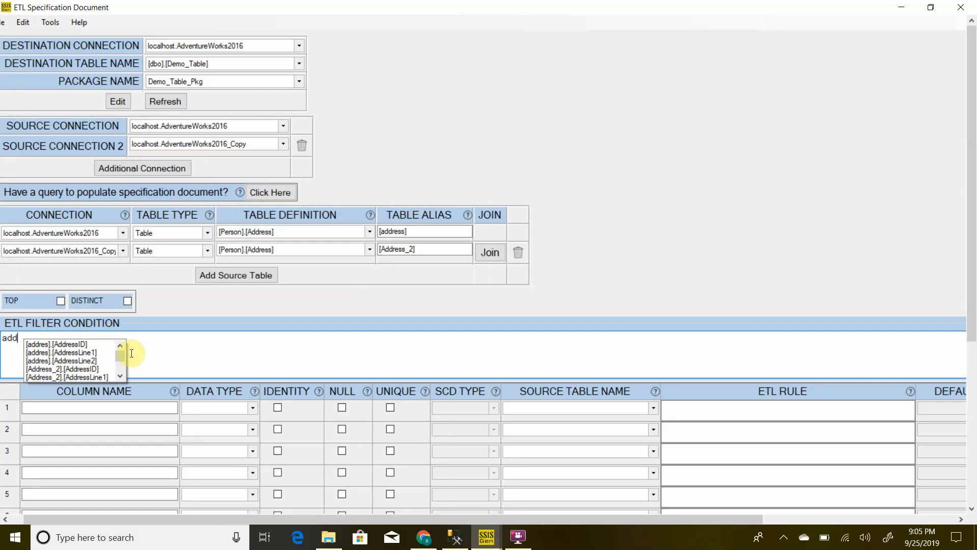
key(Down)
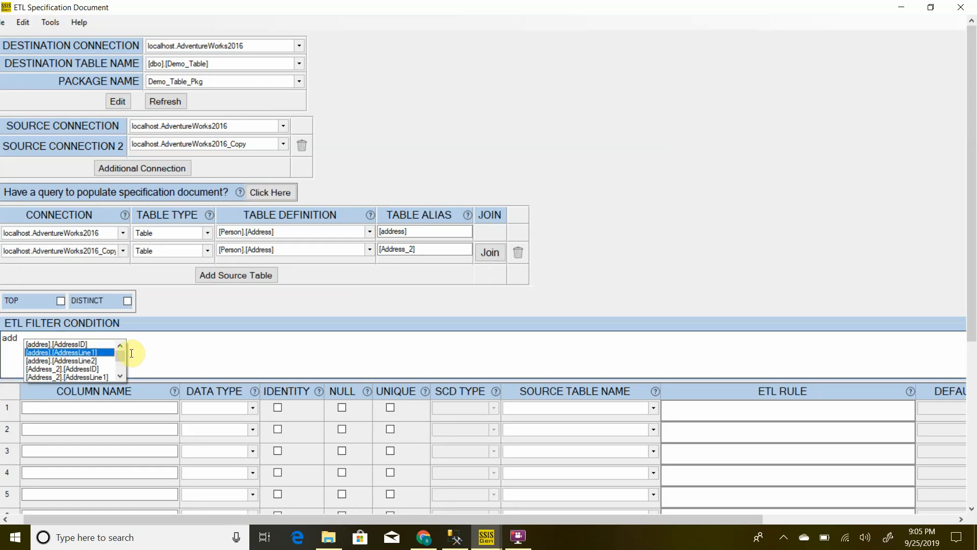
key(Up)
key(Return)
text(>)
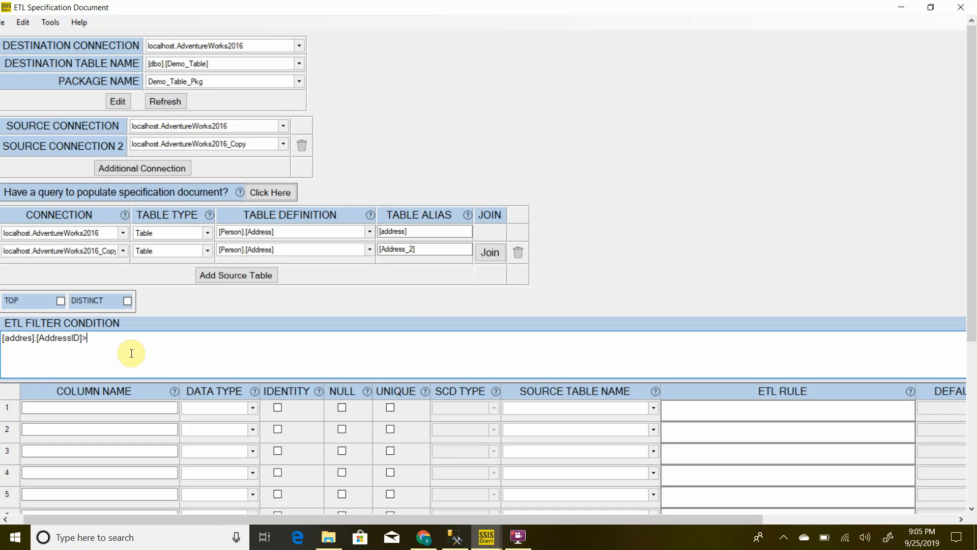
text(10)
Extend the filter condition with and [addres].[StateProvinceID] in (select.
text( and)
text( ad)
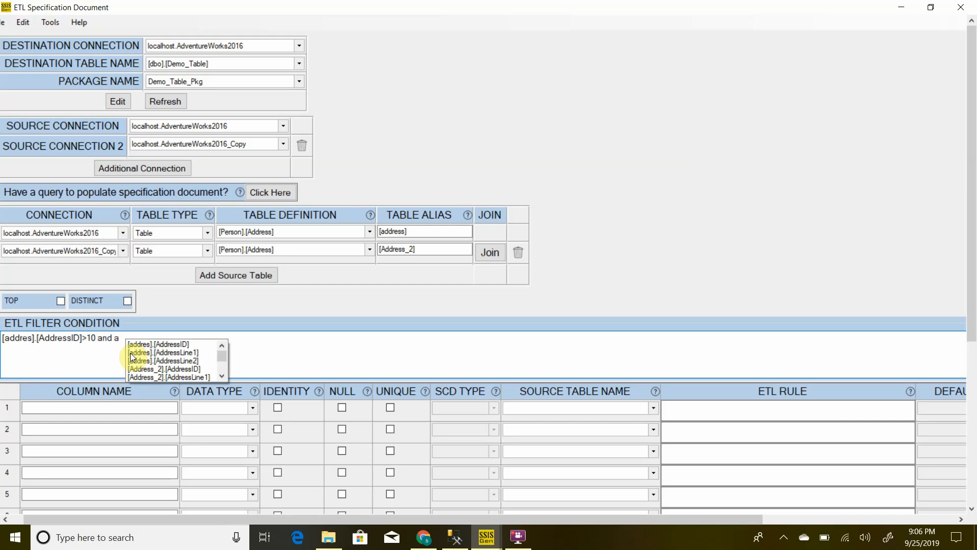
click(132, 353)
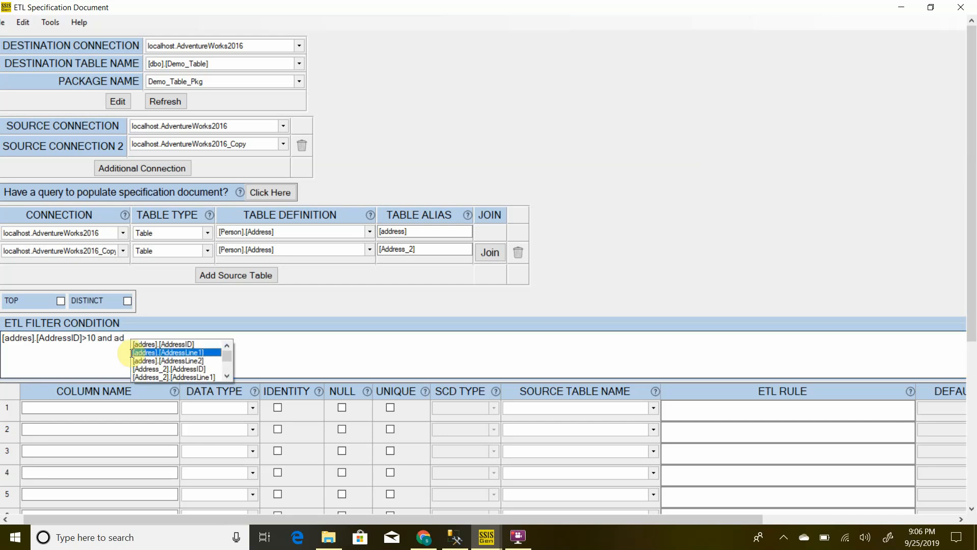
key(Down)
key(Down)
key(Down)
key(Down)
key(Down)
key(Down)
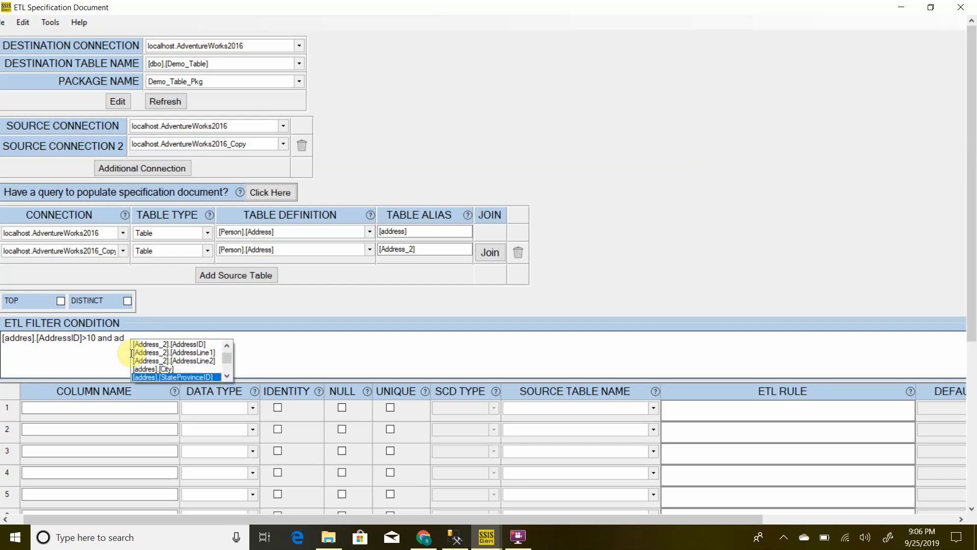
key(Return)
text(in )
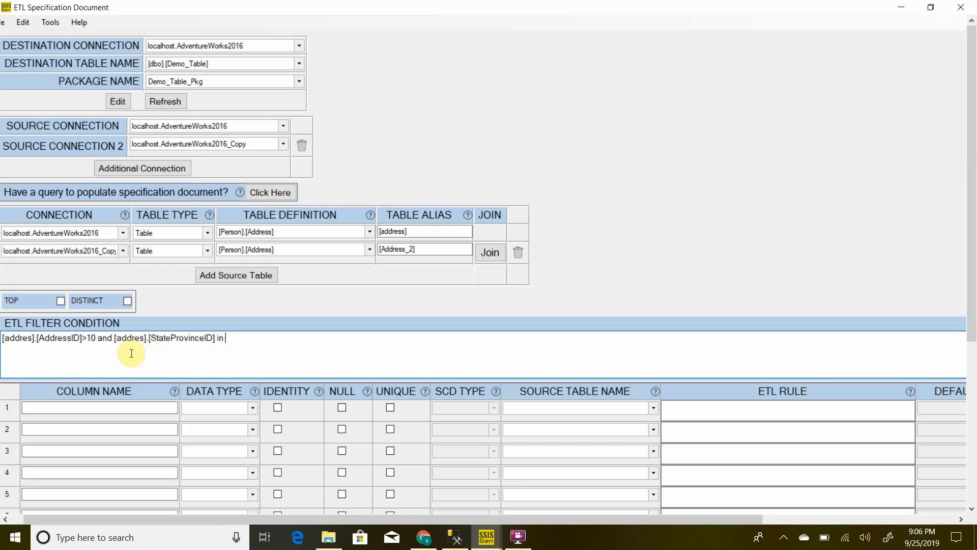
text((select)
Delete the StateProvinceID part of the filter condition, leaving only [addres].[AddressID]>10.
key(BackSpace)
key(BackSpace)
key(BackSpace)
key(BackSpace)
key(BackSpace)
key(BackSpace)
key(BackSpace)
key(BackSpace)
key(BackSpace)
key(BackSpace)
key(BackSpace)
key(BackSpace)
key(BackSpace)
key(BackSpace)
key(BackSpace)
key(BackSpace)
key(BackSpace)
key(BackSpace)
key(BackSpace)
key(BackSpace)
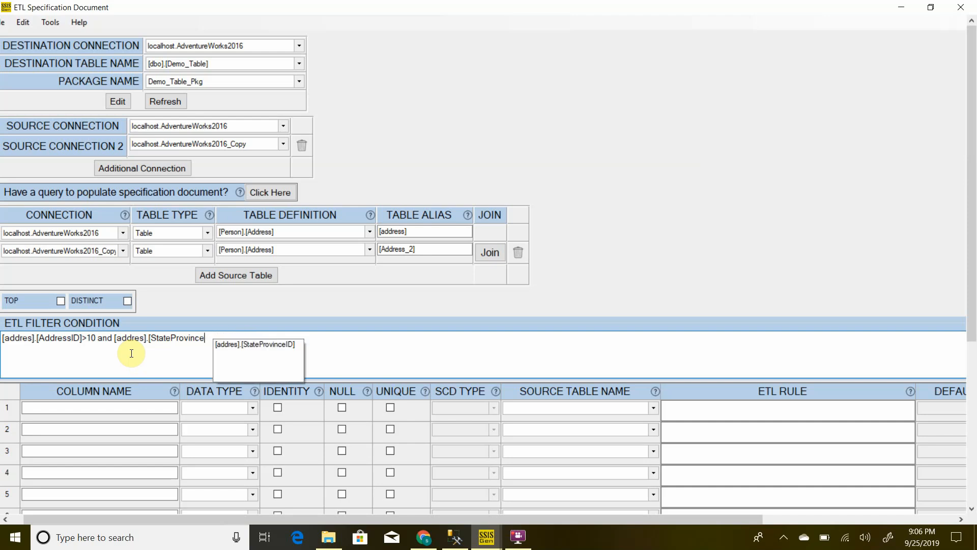
key(BackSpace)
key(BackSpace)
key(BackSpace)
key(BackSpace)
key(BackSpace)
key(BackSpace)
key(BackSpace)
key(BackSpace)
key(BackSpace)
key(BackSpace)
key(BackSpace)
key(BackSpace)
key(BackSpace)
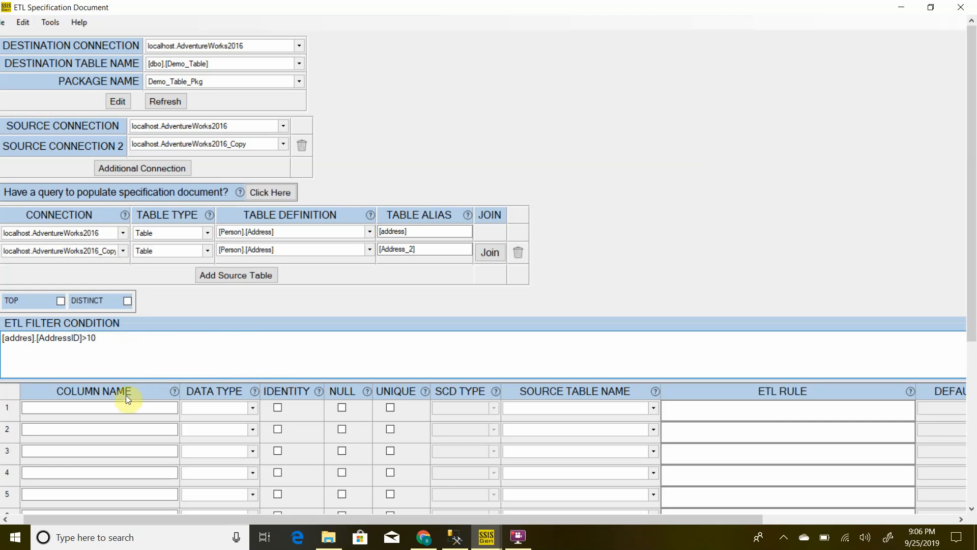
Set the first column row's source table to [address] and its ETL rule to [AddressID].
click(123, 408)
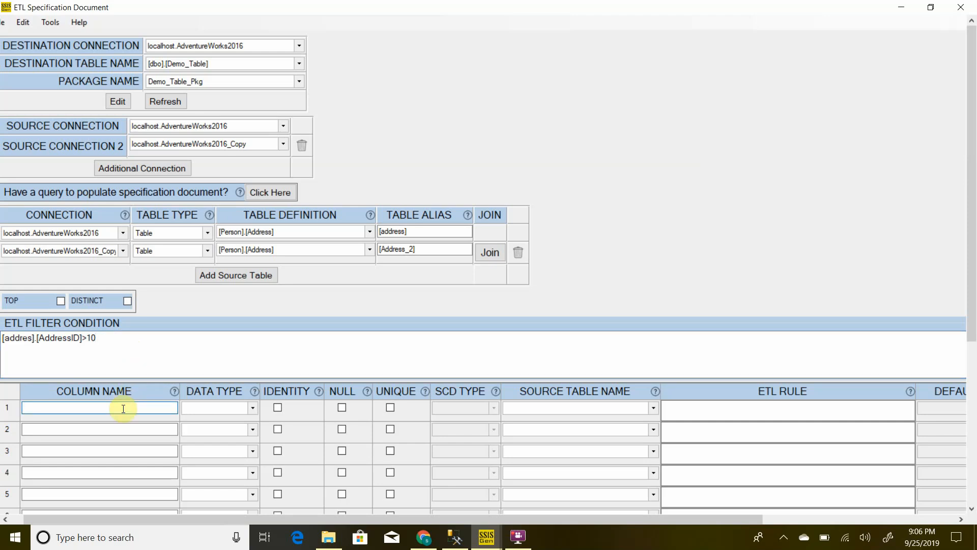
click(650, 409)
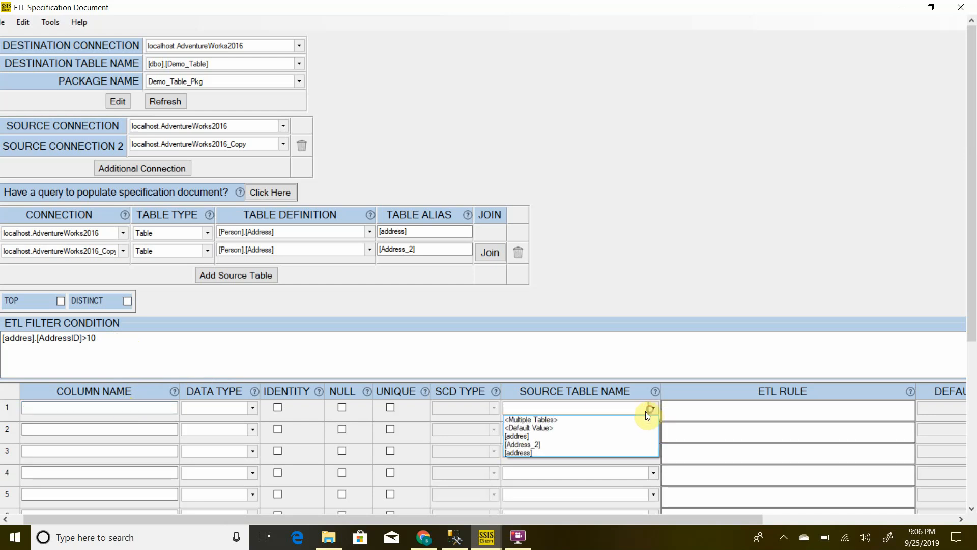
click(556, 453)
click(710, 409)
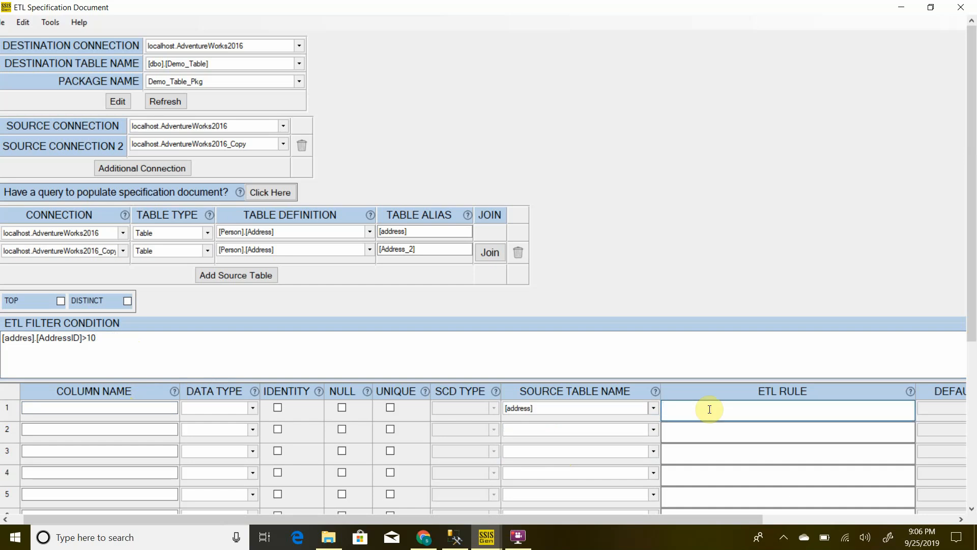
text(ad)
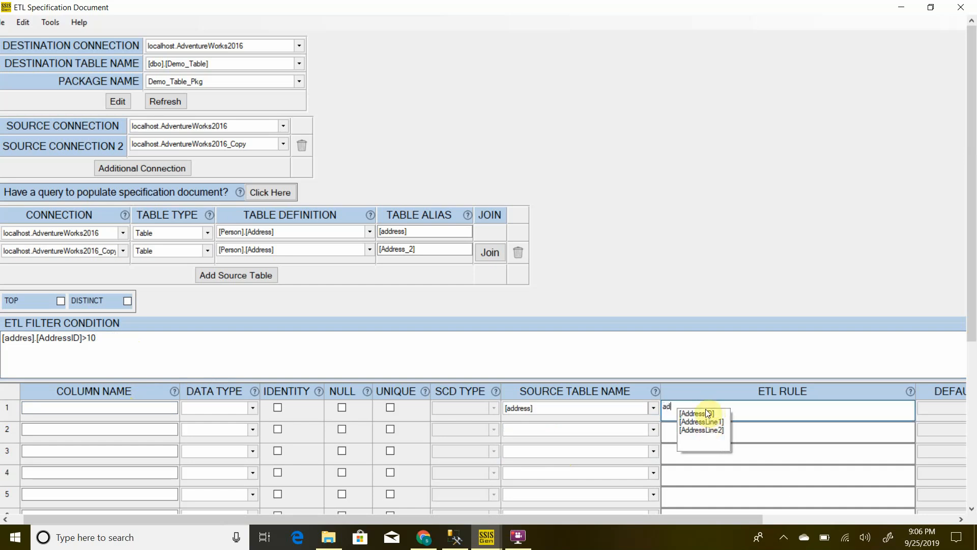
click(705, 414)
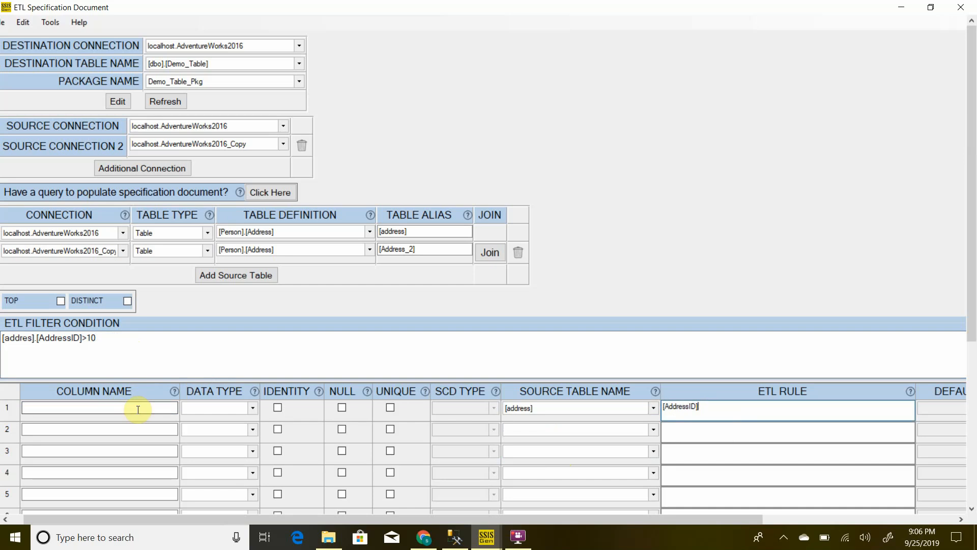
Copy the ETL rule into the first row's column name as AddressID and set its data type to int.
double_click(675, 408)
key(ctrl+c)
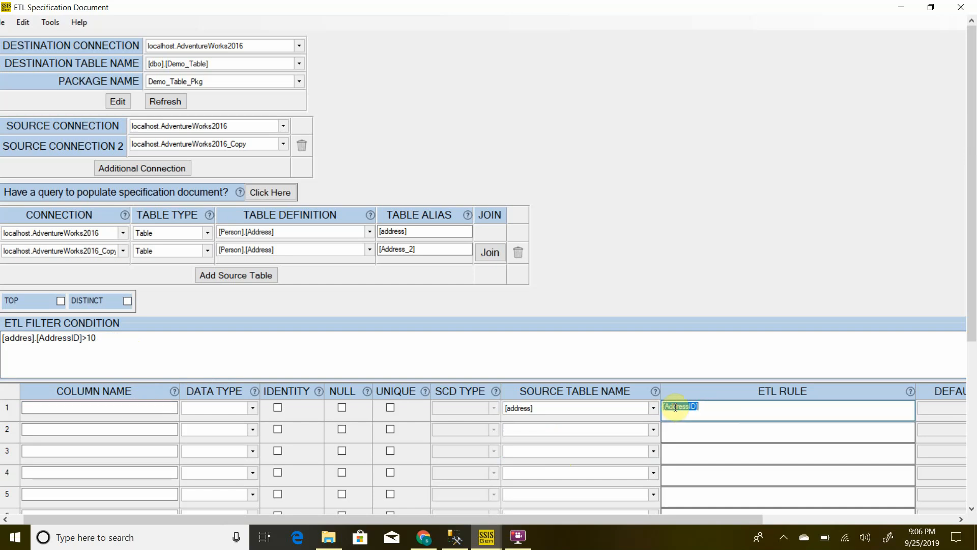
click(130, 407)
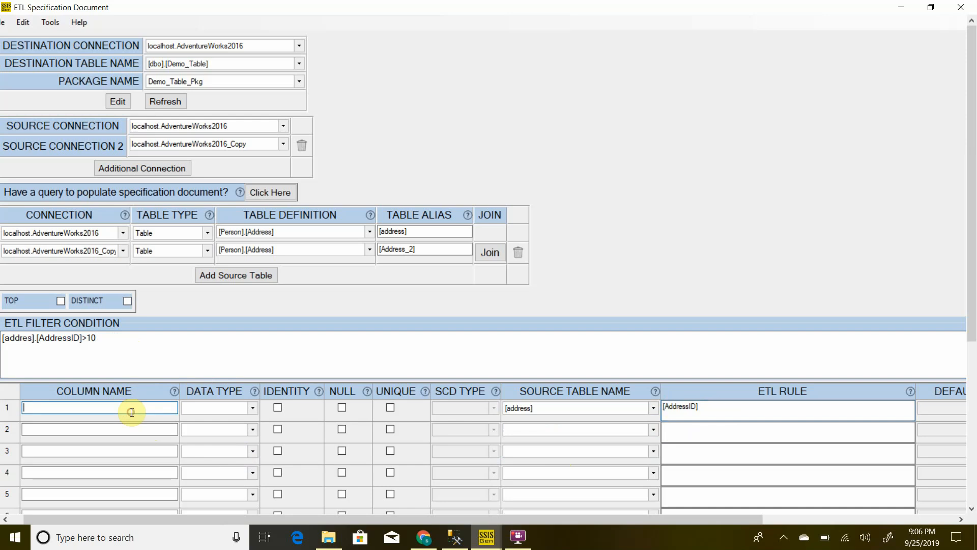
key(ctrl+v)
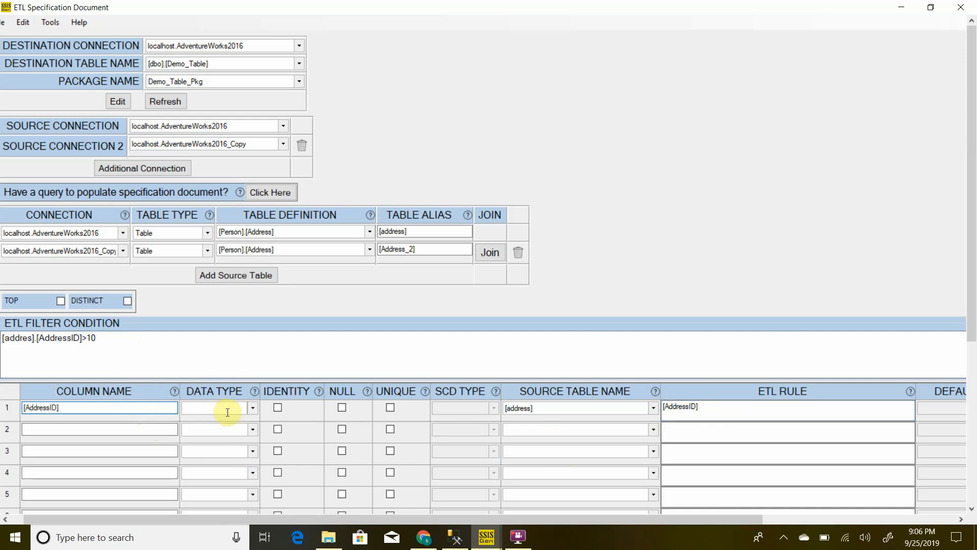
click(252, 408)
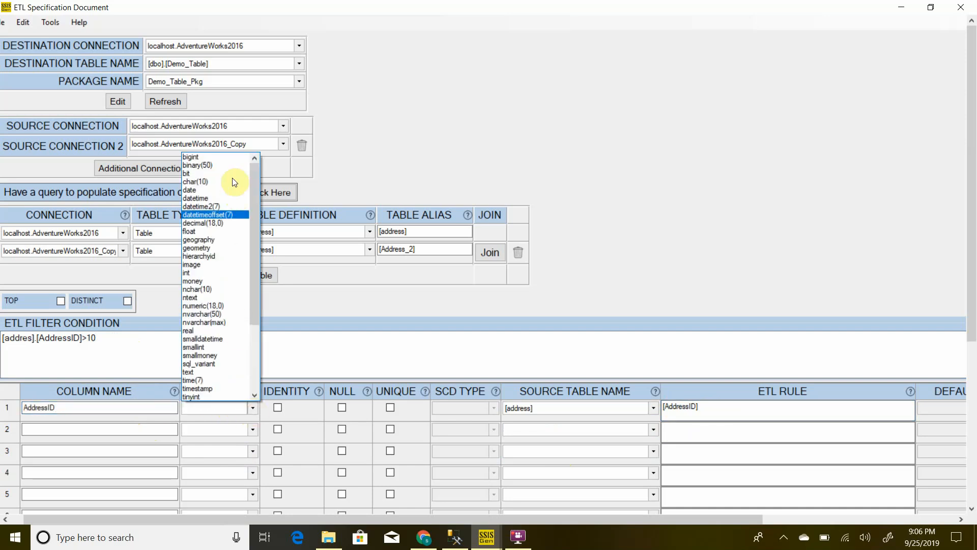
click(199, 275)
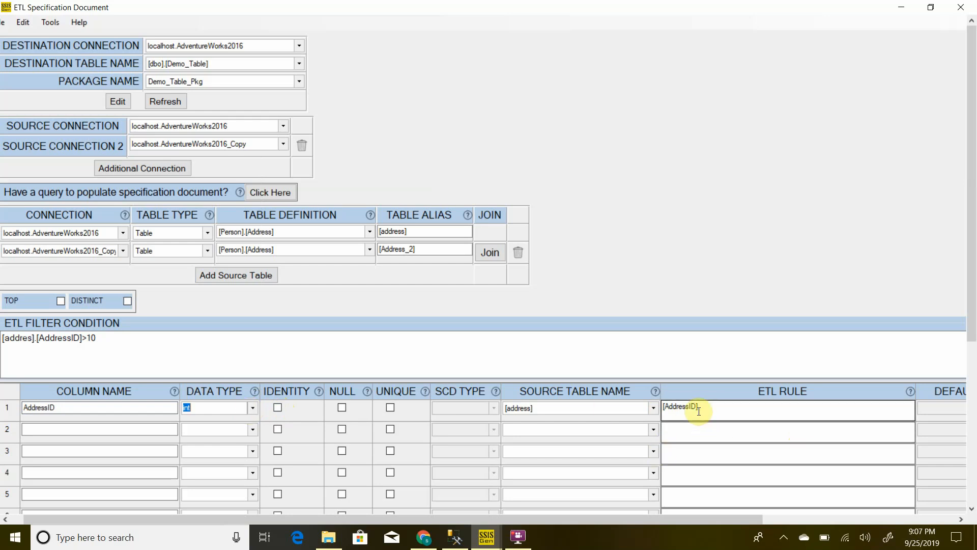
Review the remaining column settings, such as NULL, default, audit and comment, and the document's save and package generation options.
click(340, 407)
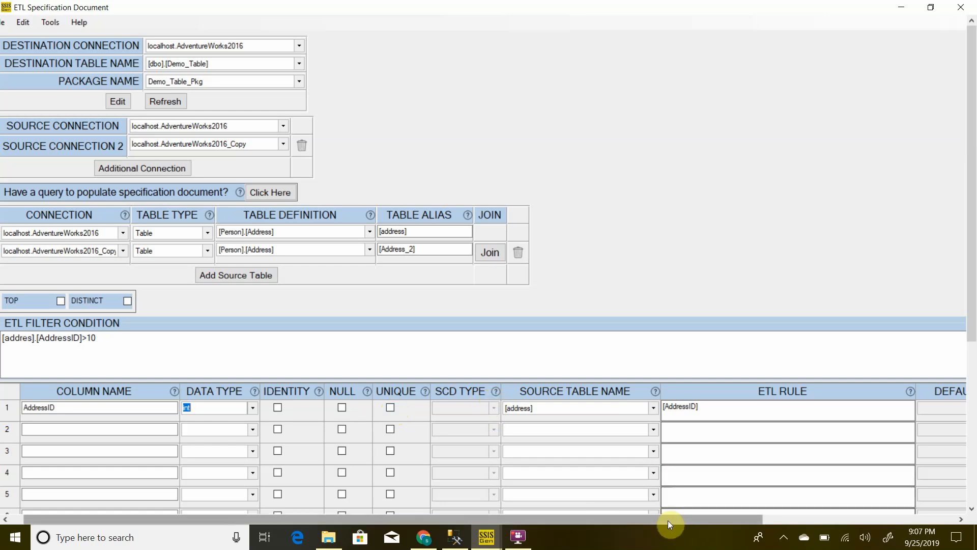
drag(668, 520, 817, 499)
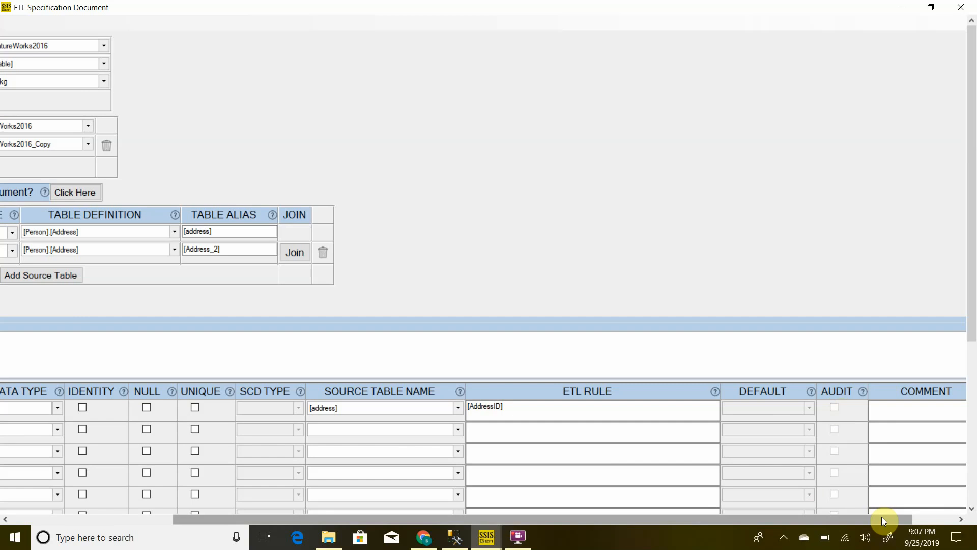
drag(882, 518, 949, 524)
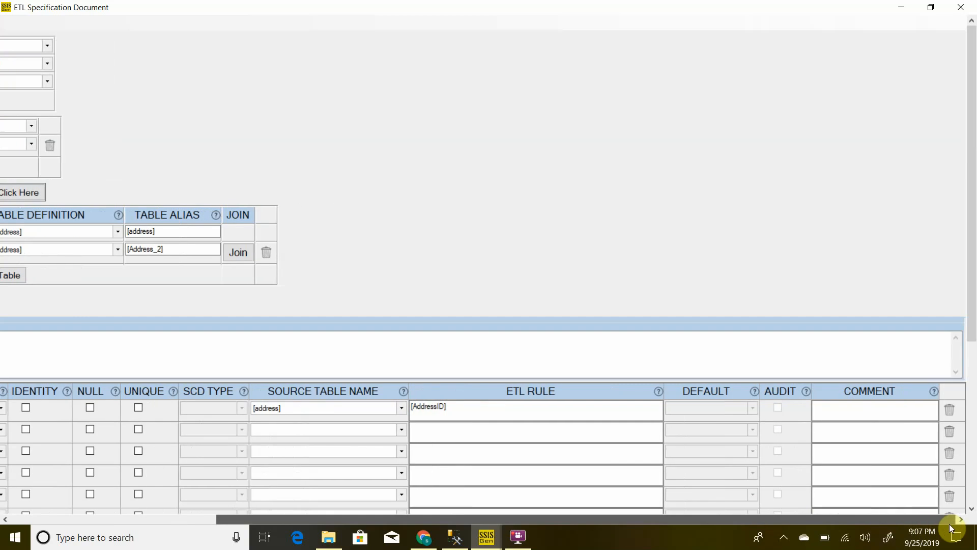
click(886, 419)
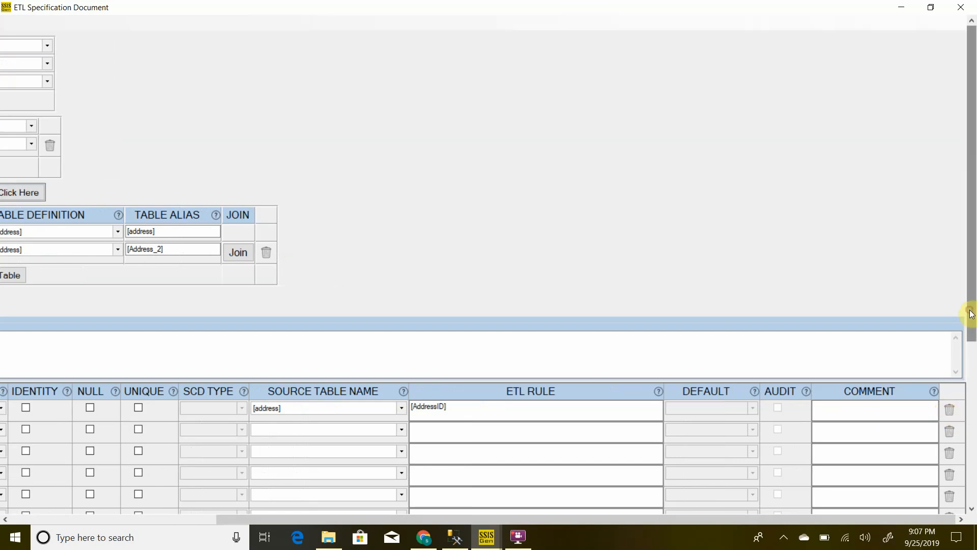
drag(971, 314, 973, 496)
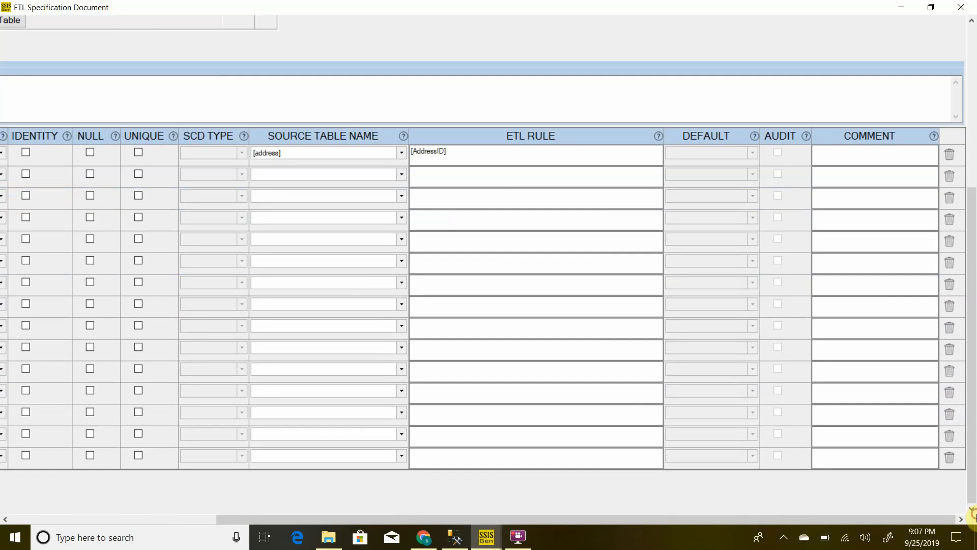
drag(922, 518, 627, 517)
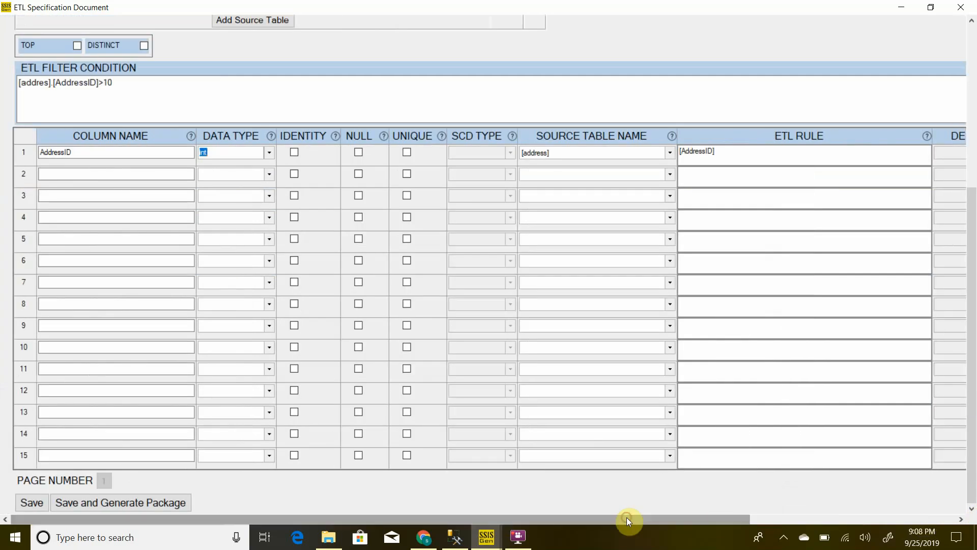
click(30, 502)
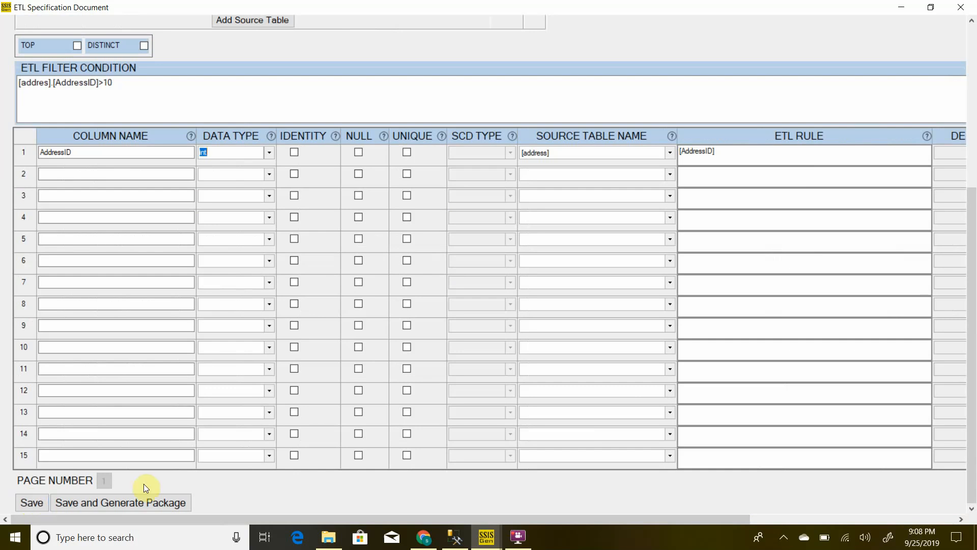
click(134, 502)
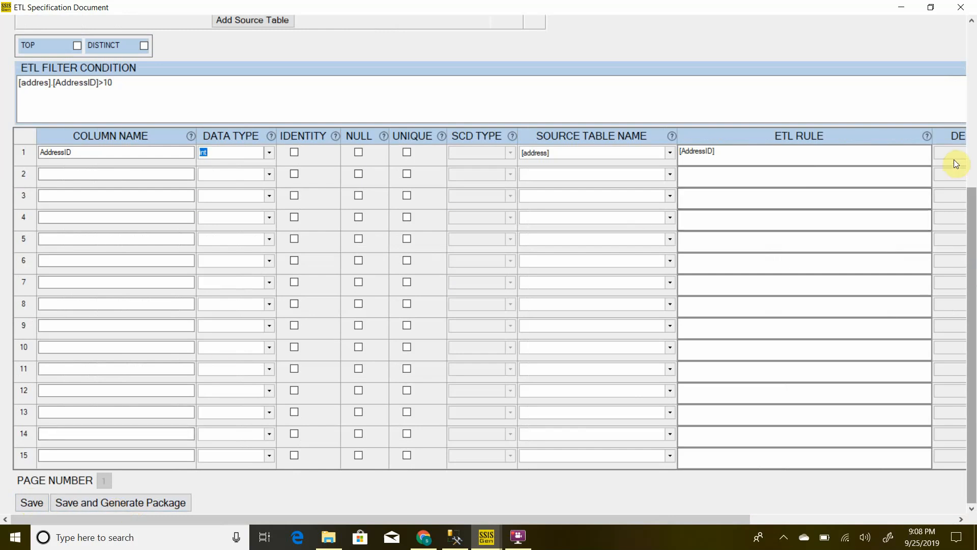
click(974, 114)
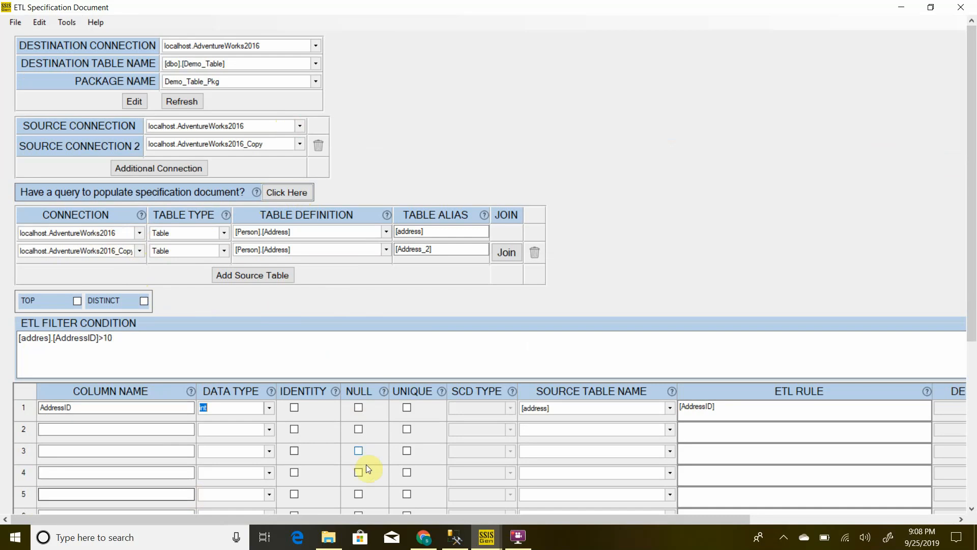
Switch to SQL Server Management Studio and examine the sample query's source tables, UNION ALL subquery and inner WHERE condition.
click(457, 543)
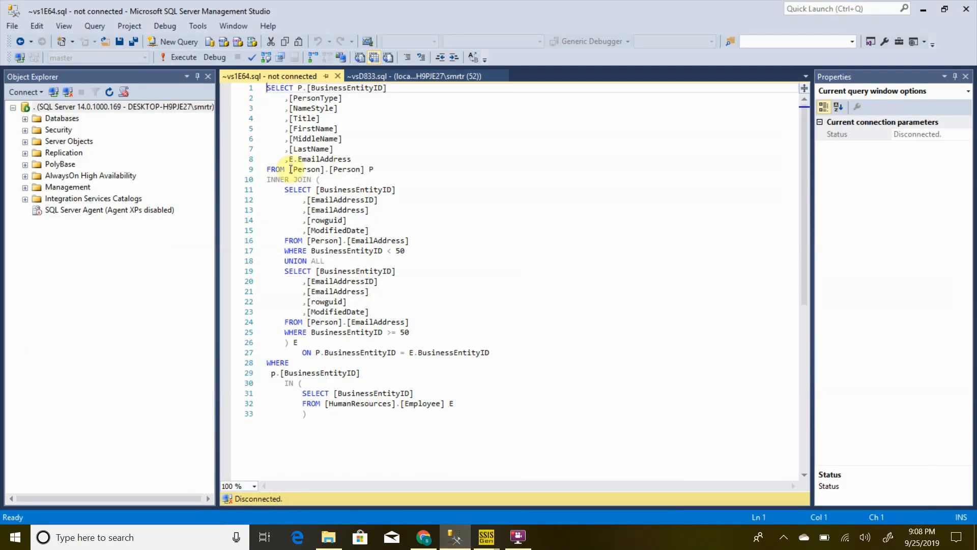
drag(288, 171, 377, 169)
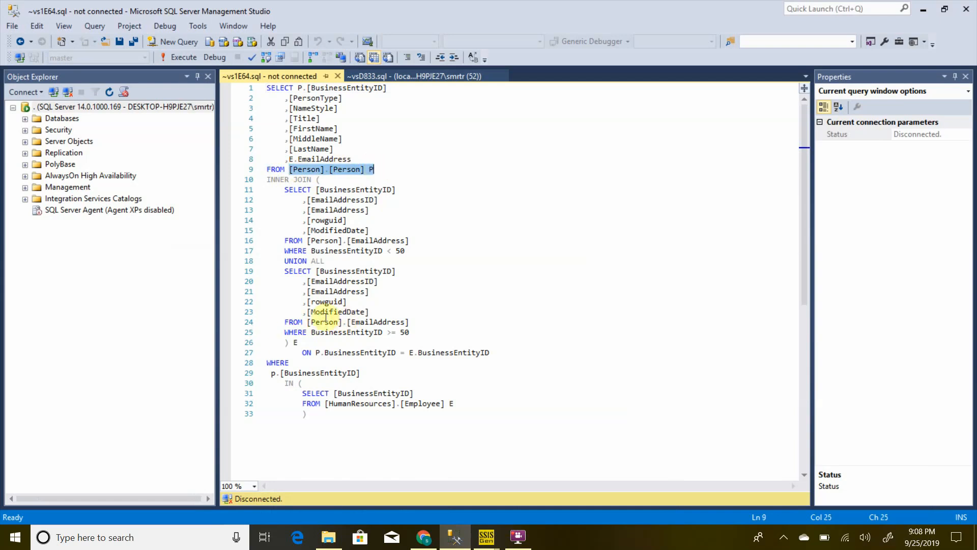
drag(308, 322, 424, 317)
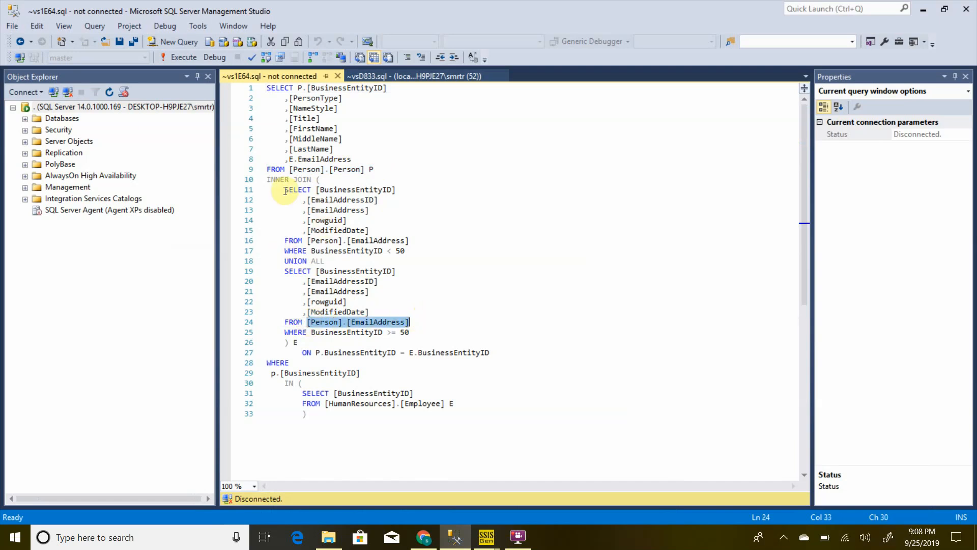
drag(285, 191, 440, 330)
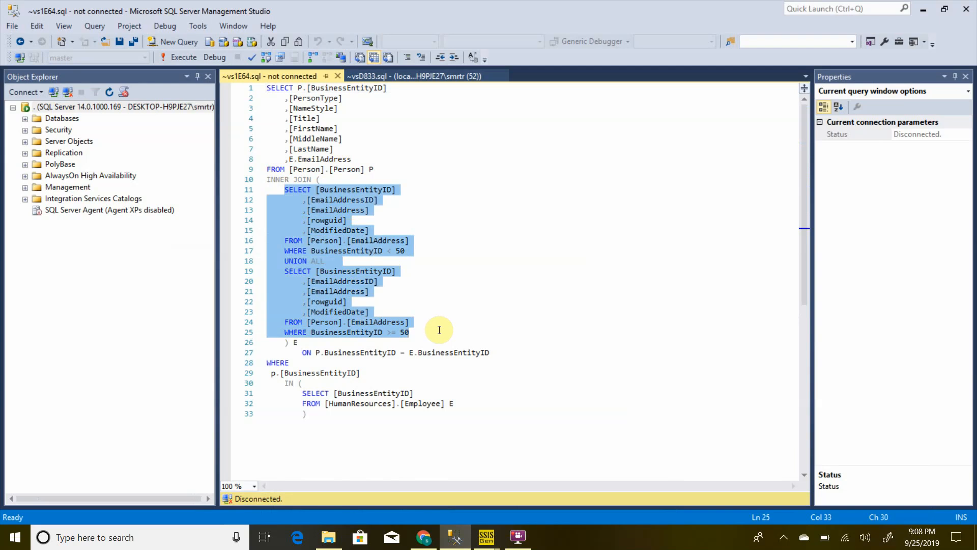
click(392, 248)
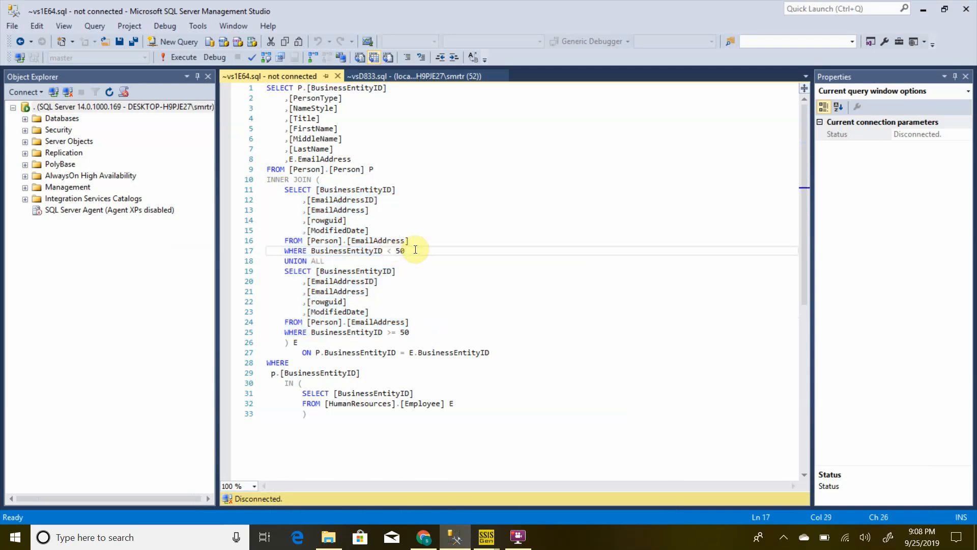
drag(417, 249, 421, 239)
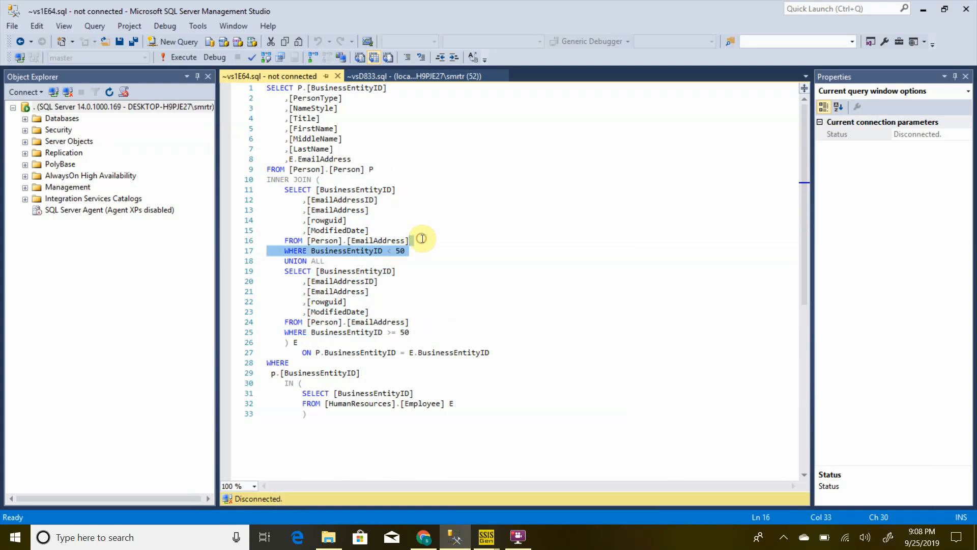
Examine the second inner WHERE condition, the join condition on BusinessEntityID and the outer WHERE ... IN subquery.
click(417, 335)
drag(417, 334, 422, 321)
drag(494, 355, 501, 342)
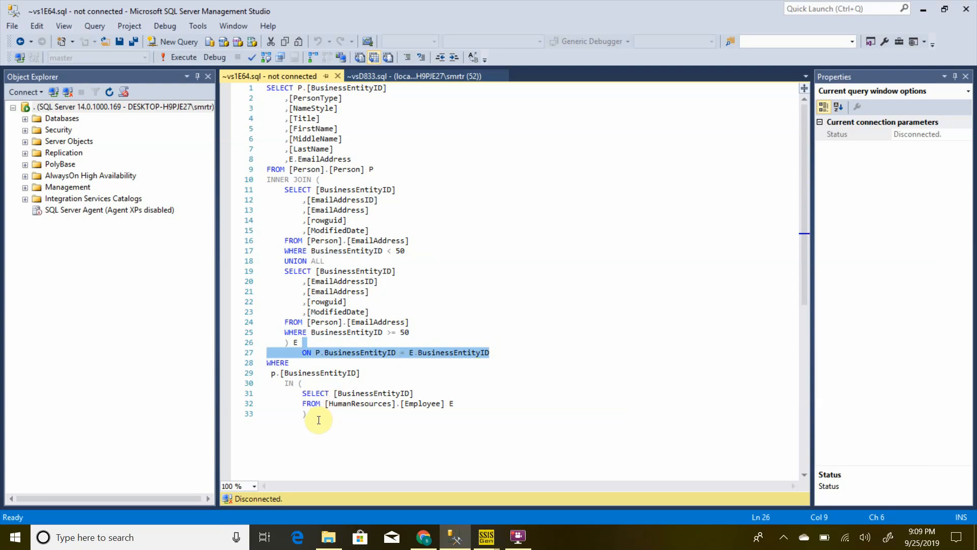
drag(317, 422, 314, 366)
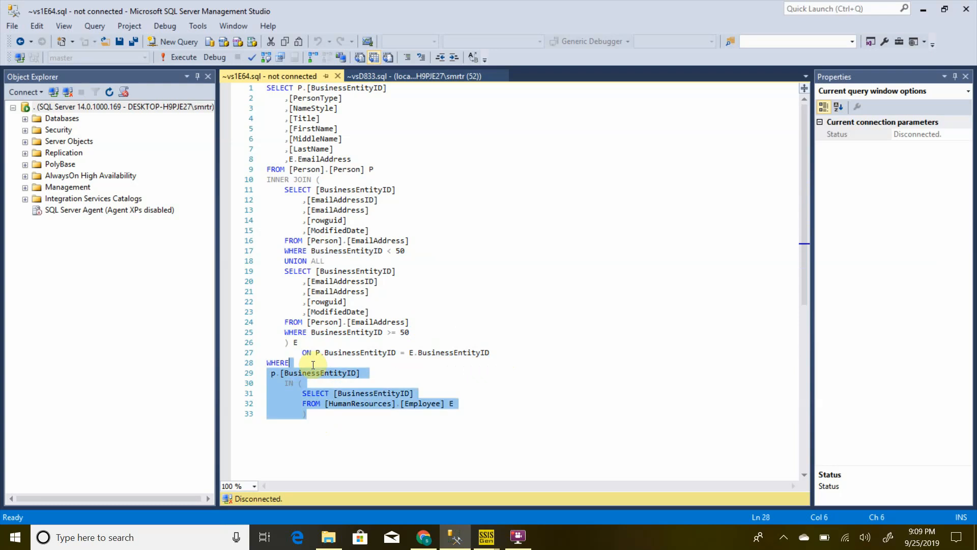
Copy the entire SQL query into SSISGen's query-to-specification window and start generating the specification document.
drag(312, 365, 239, 88)
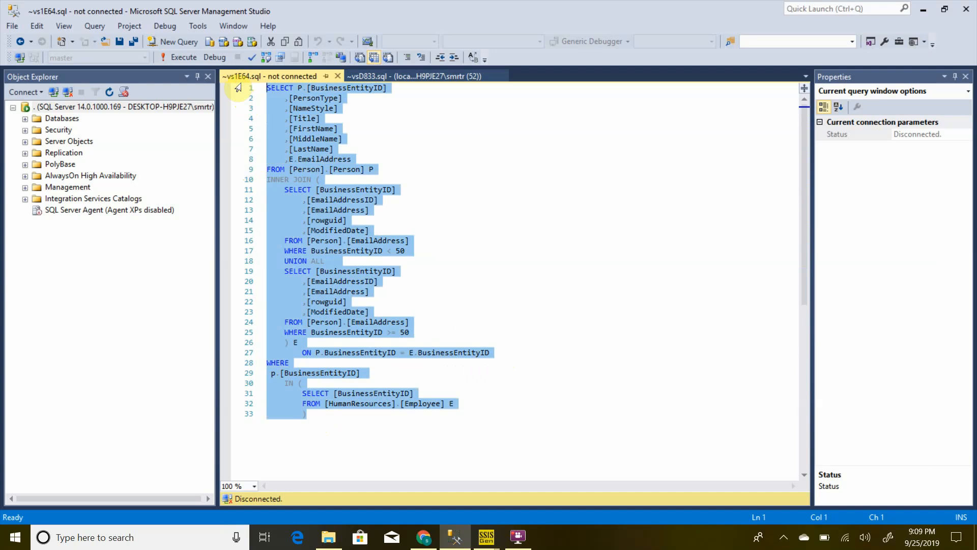
key(alt+Tab)
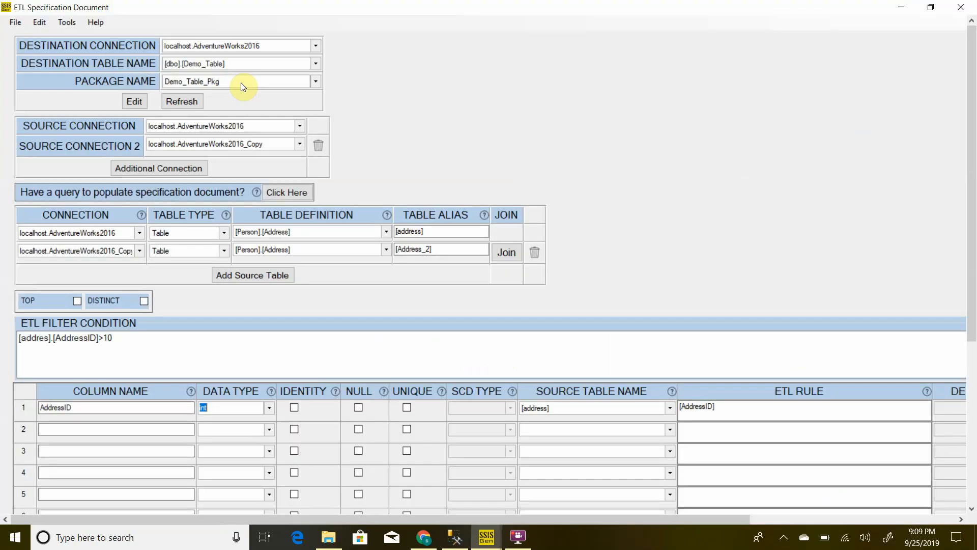
click(286, 191)
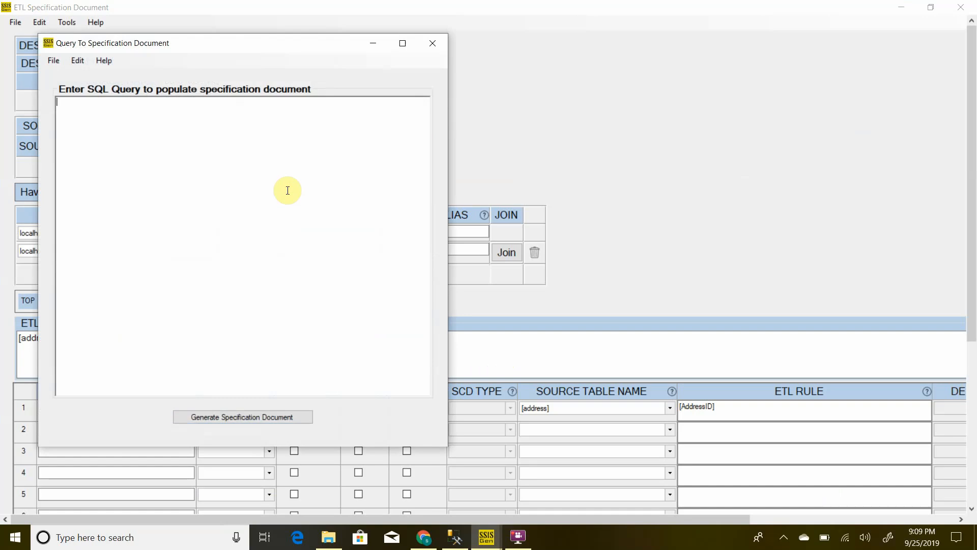
key(ctrl+v)
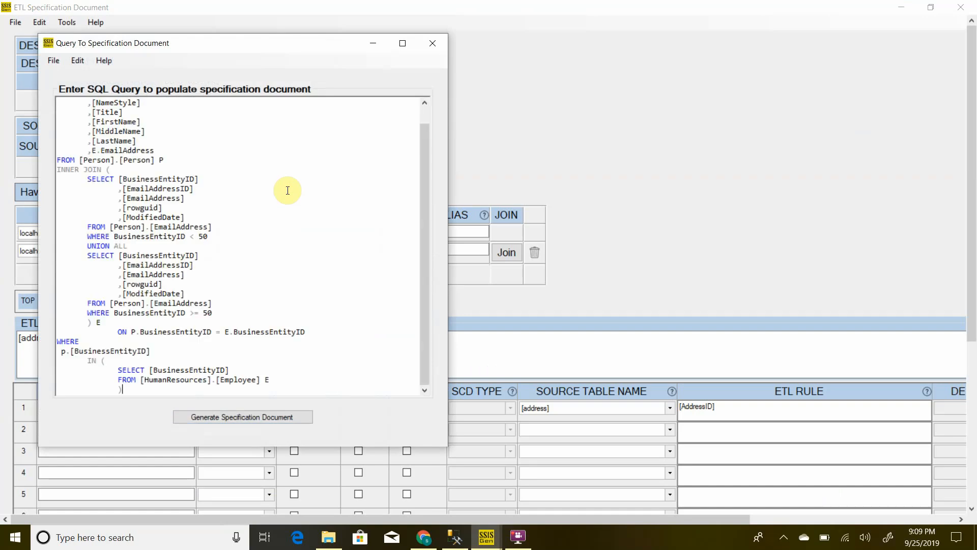
click(234, 417)
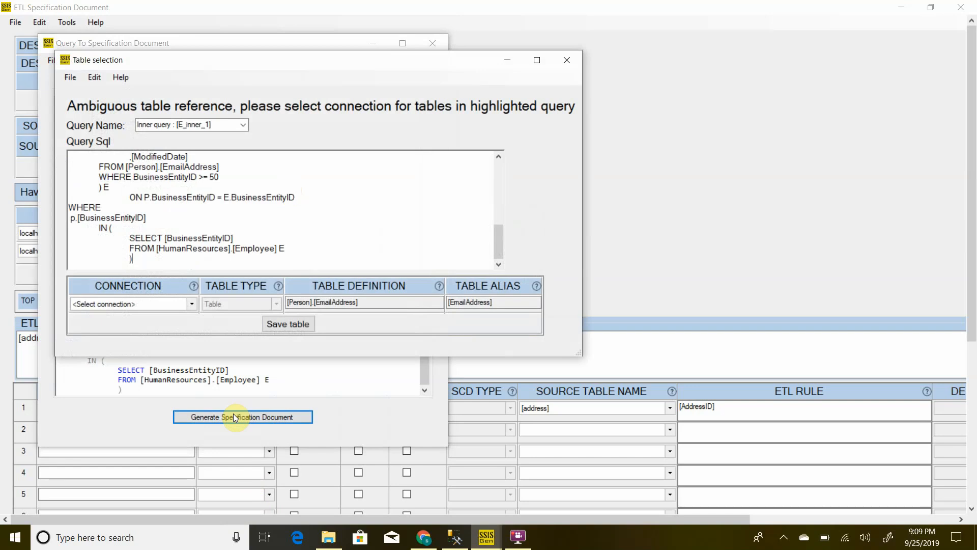
Assign the localhost.AdventureWorks2016 connection to [Person].[EmailAddress] in inner query [E_inner_1] and save the table.
click(193, 304)
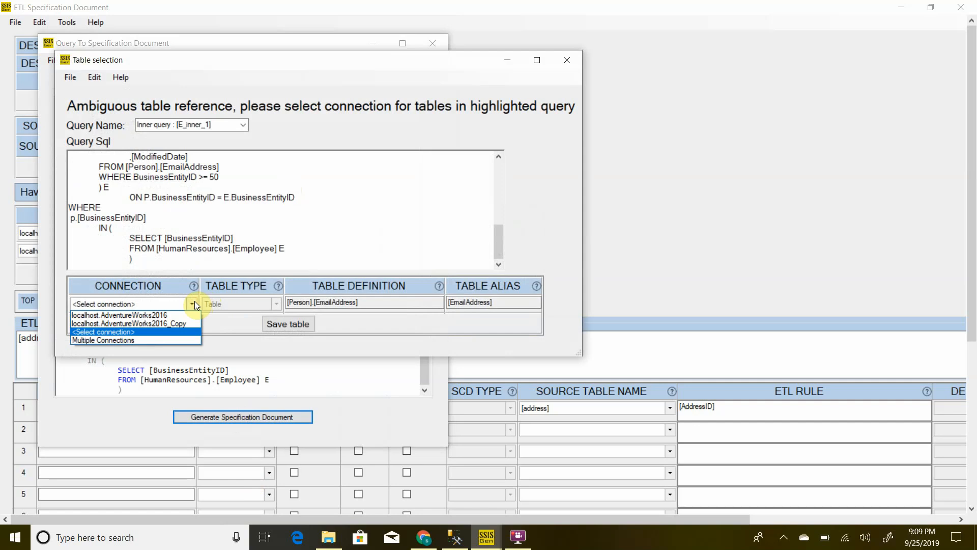
click(497, 248)
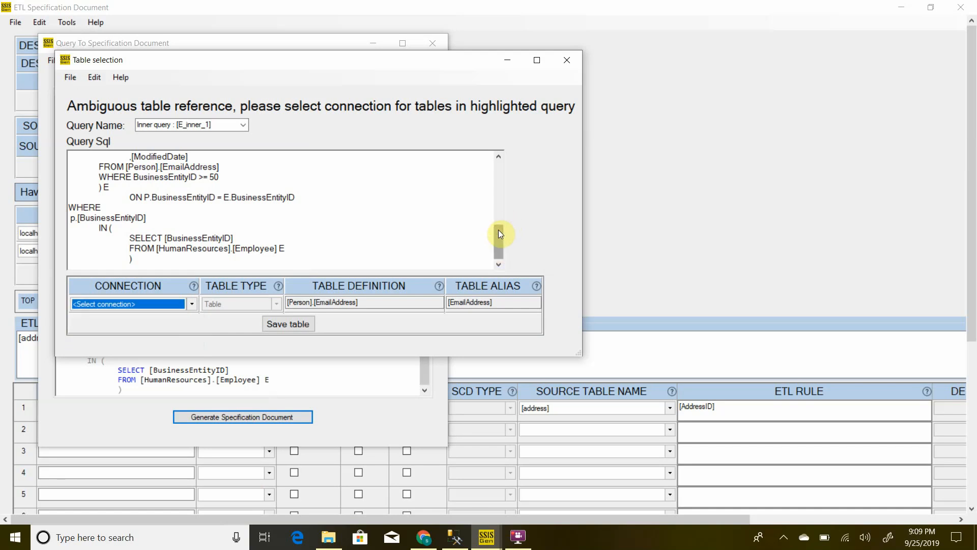
drag(499, 230, 517, 193)
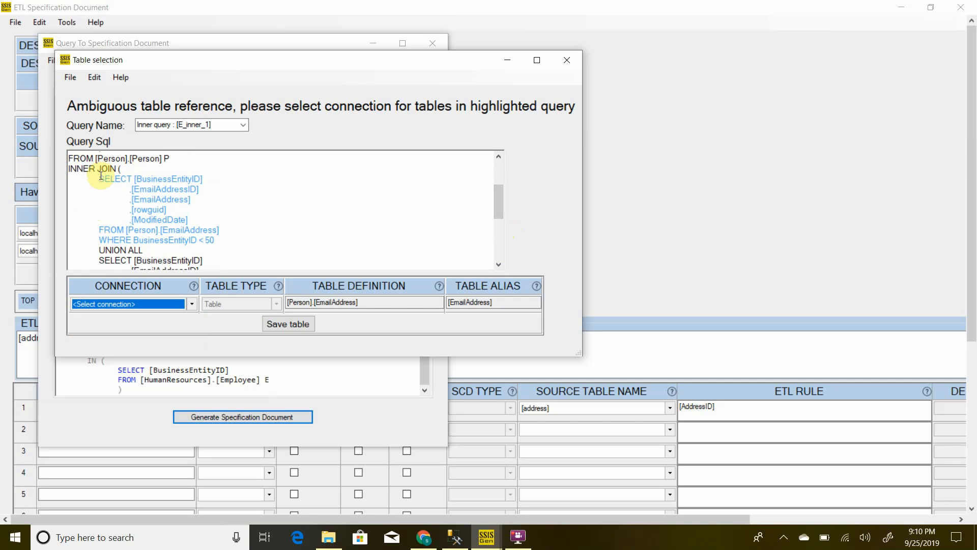
drag(100, 178, 224, 241)
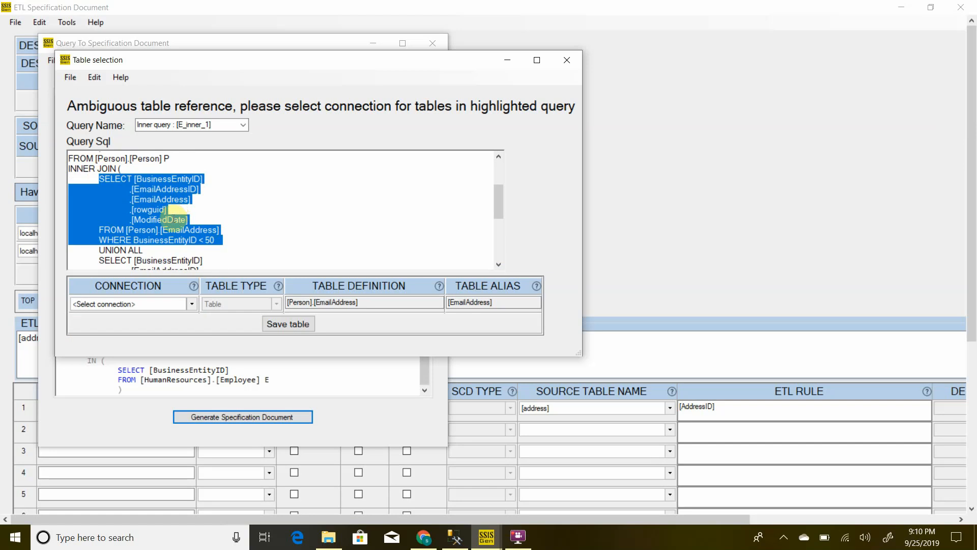
click(245, 264)
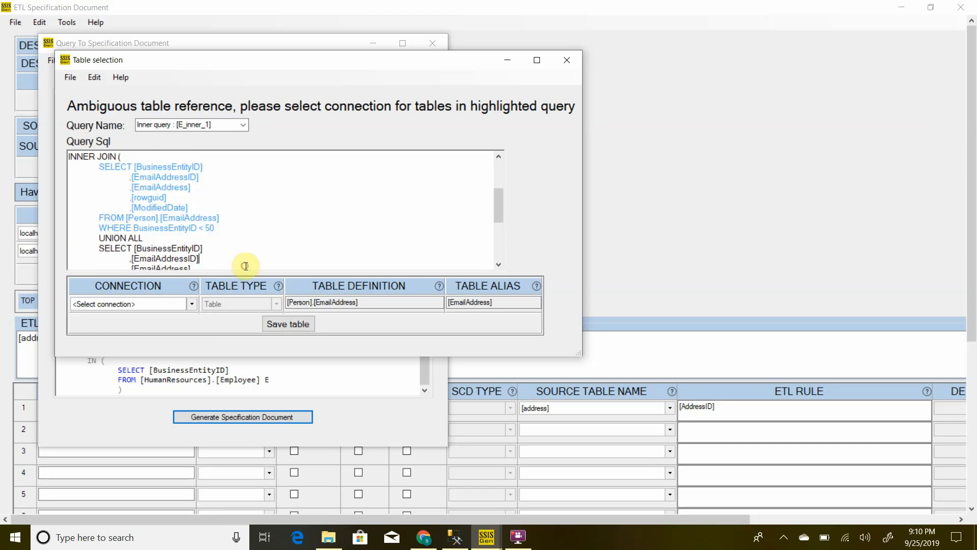
click(190, 303)
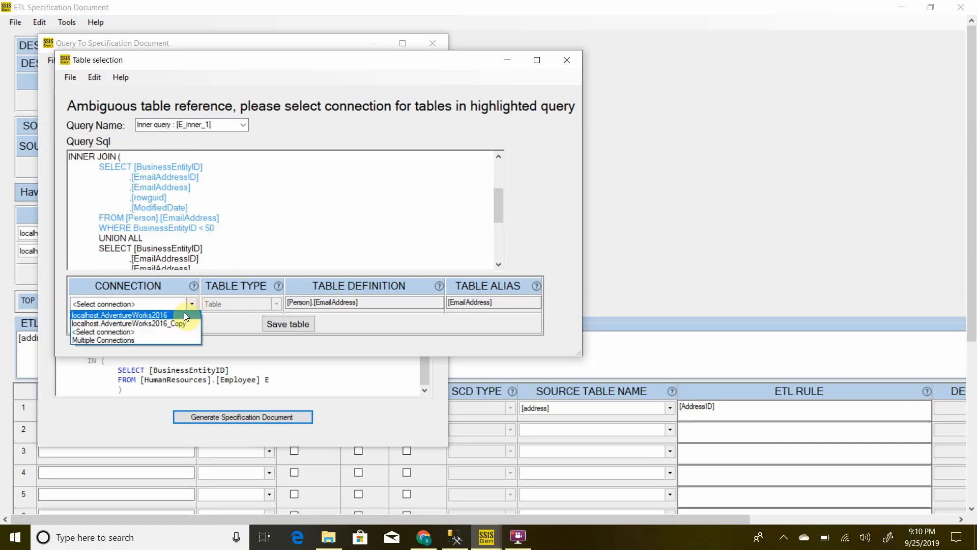
click(184, 312)
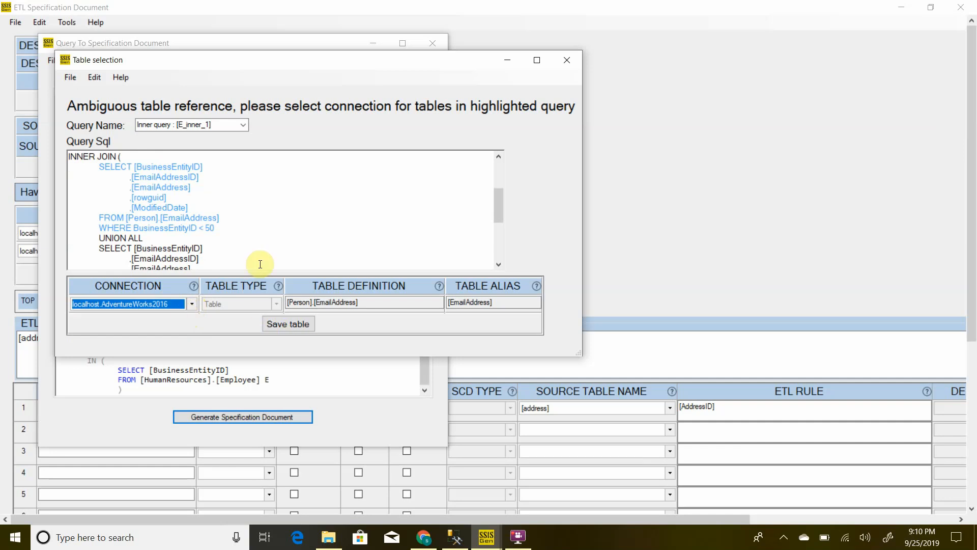
click(285, 325)
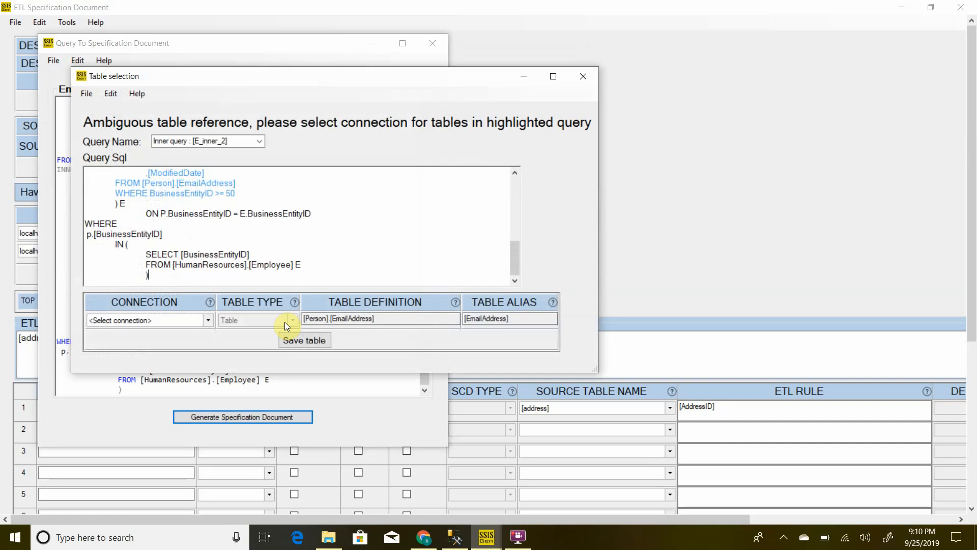
Assign the localhost.AdventureWorks2016_Copy connection to [Person].[EmailAddress] in inner query [E_inner_2] and save the table.
scroll(516, 270, up, 3)
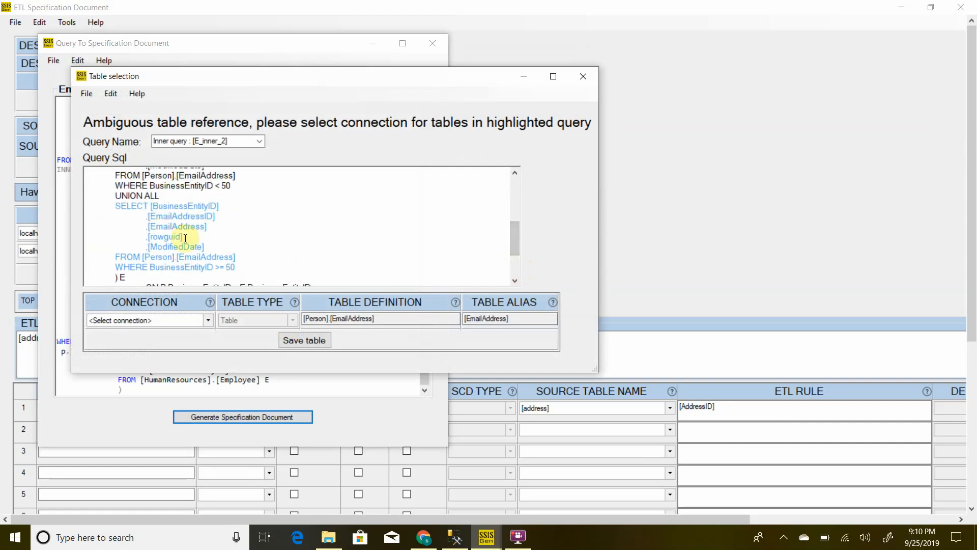
click(208, 320)
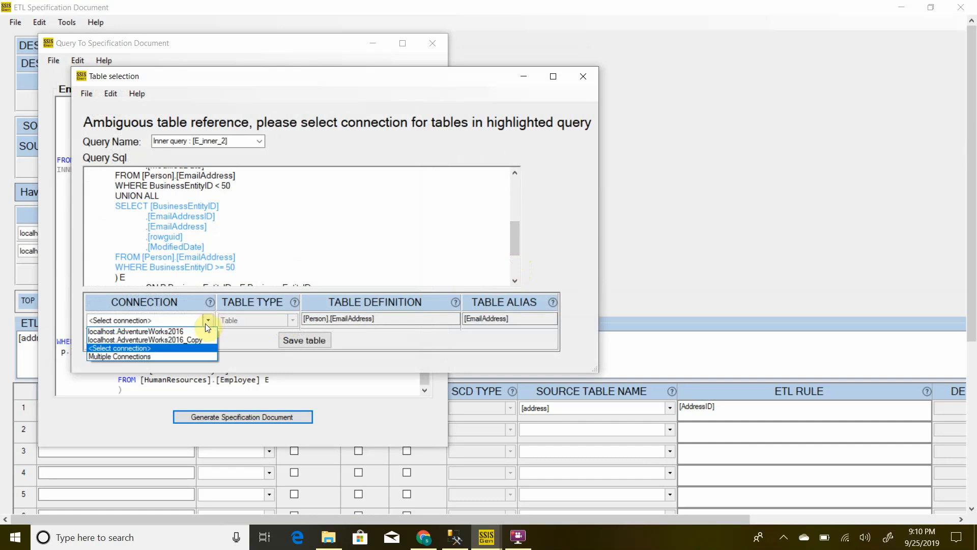
click(206, 339)
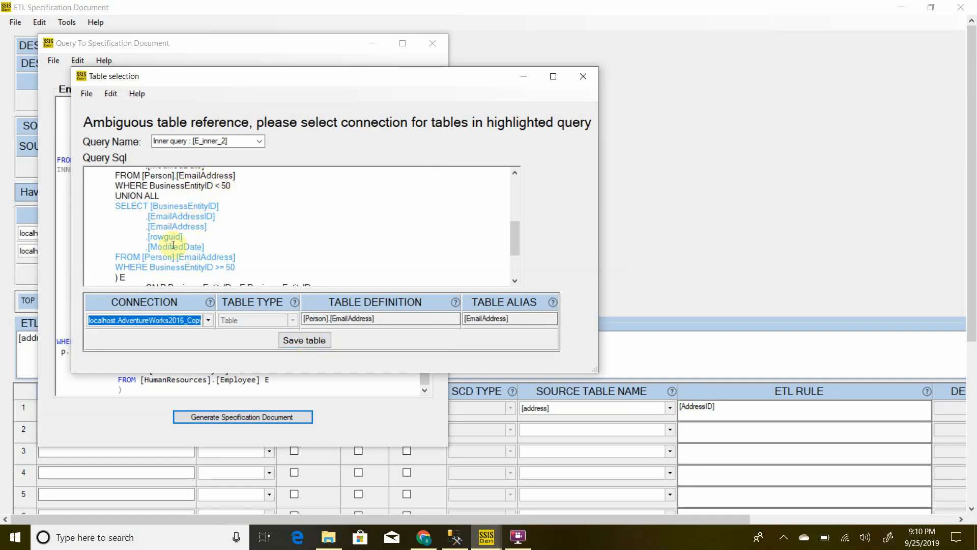
click(308, 340)
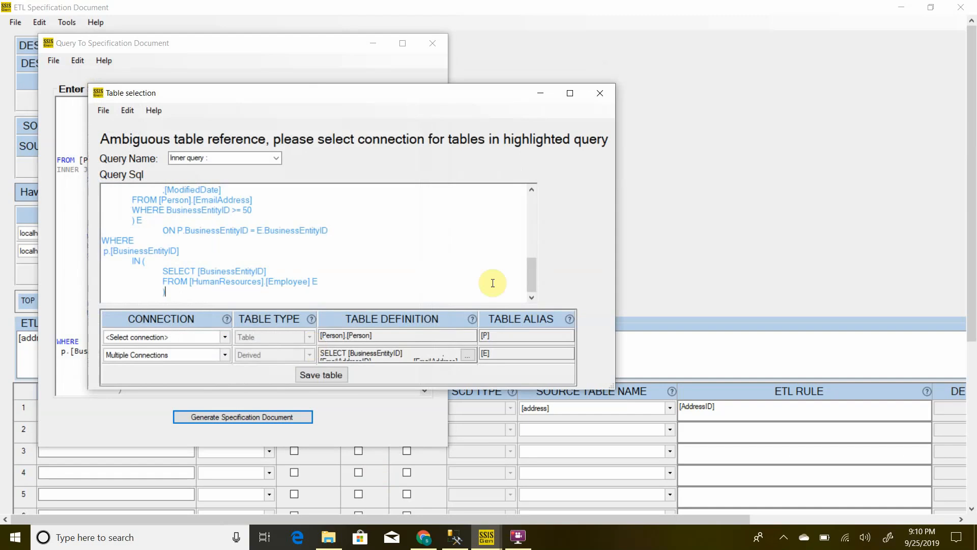
Assign the localhost.AdventureWorks2016 connection to the [Person].[Person] table with alias [P] and save the table selection.
drag(532, 272, 536, 216)
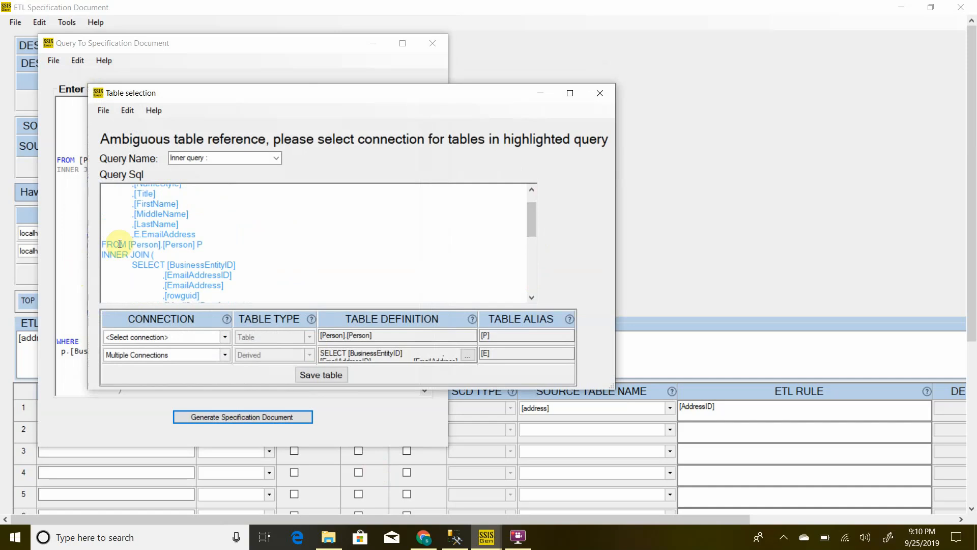
drag(128, 245, 208, 244)
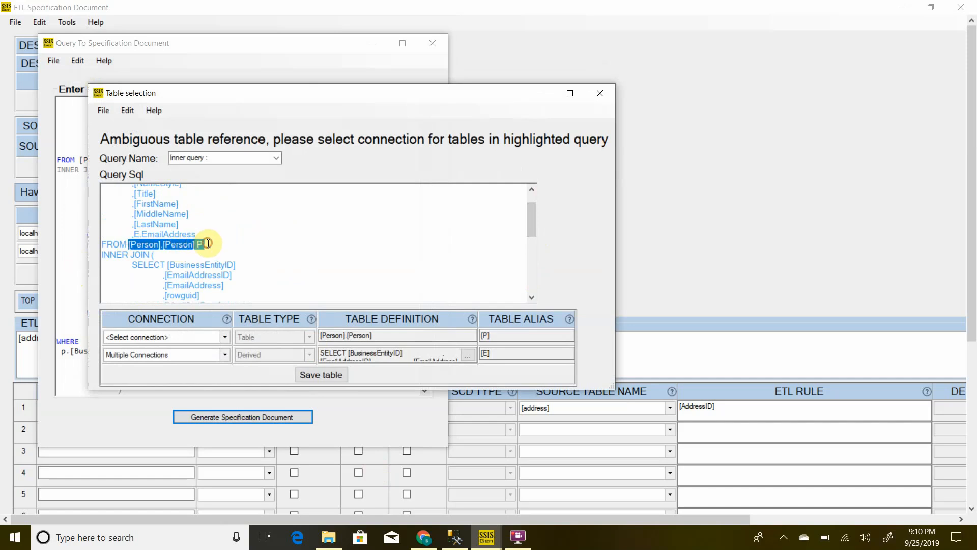
click(224, 342)
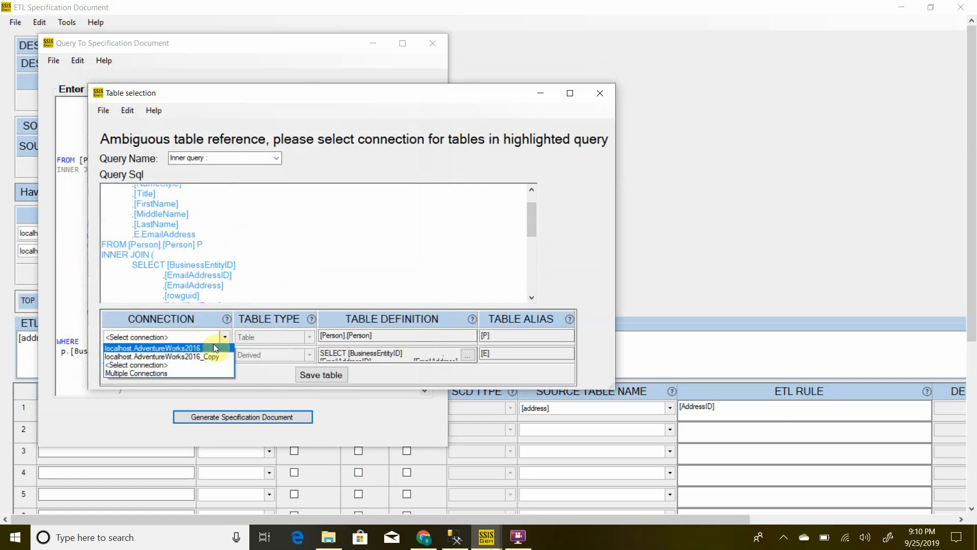
click(213, 343)
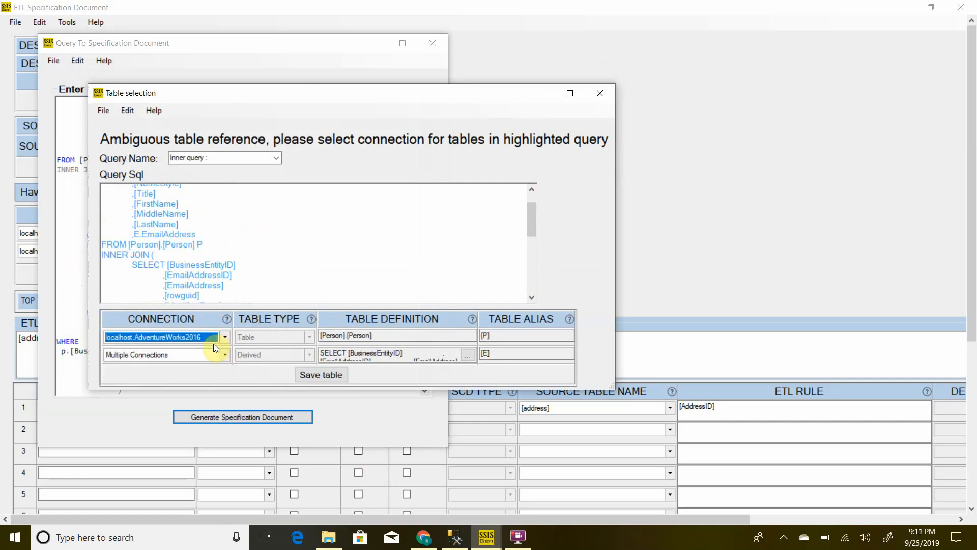
click(331, 376)
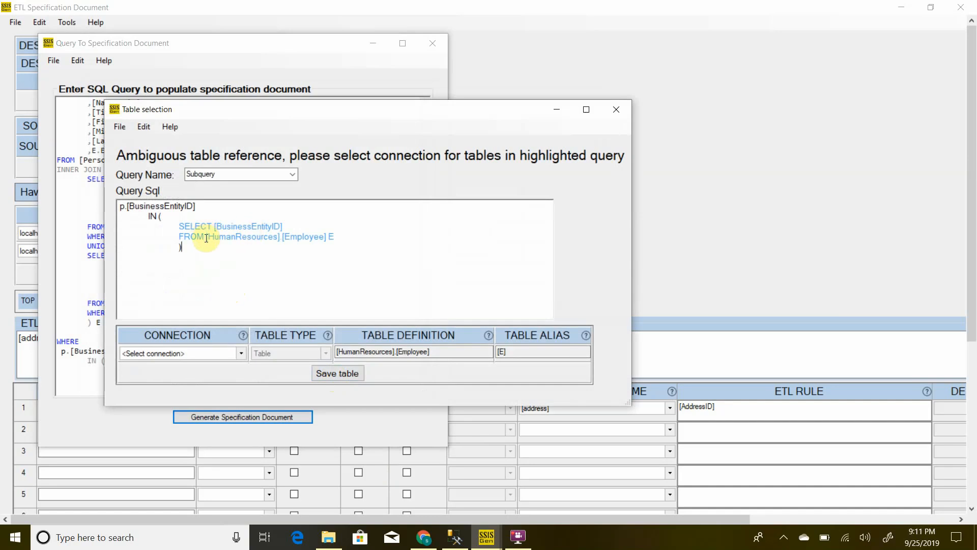
Assign the localhost.AdventureWorks2016_Copy connection to the subquery's [HumanResources].[Employee] table and save it.
click(242, 352)
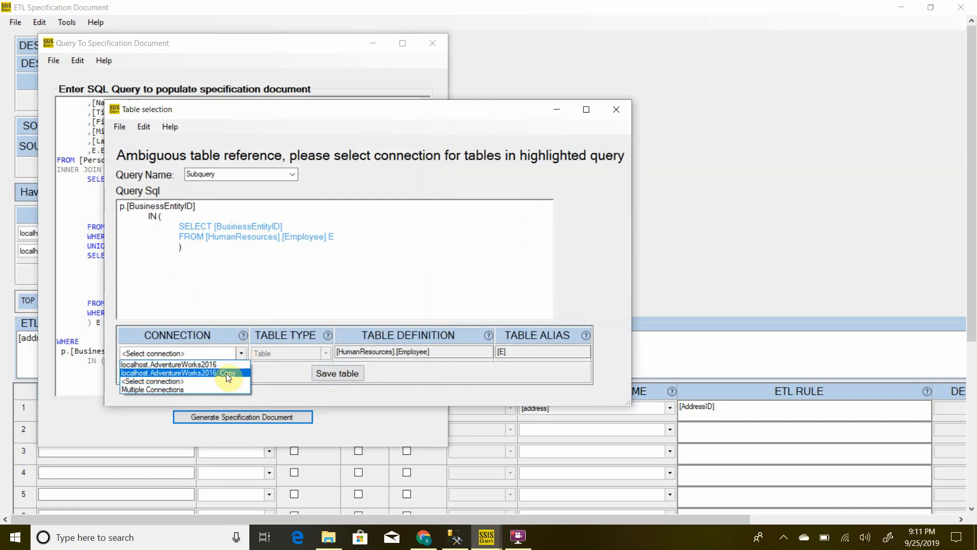
click(226, 374)
click(338, 373)
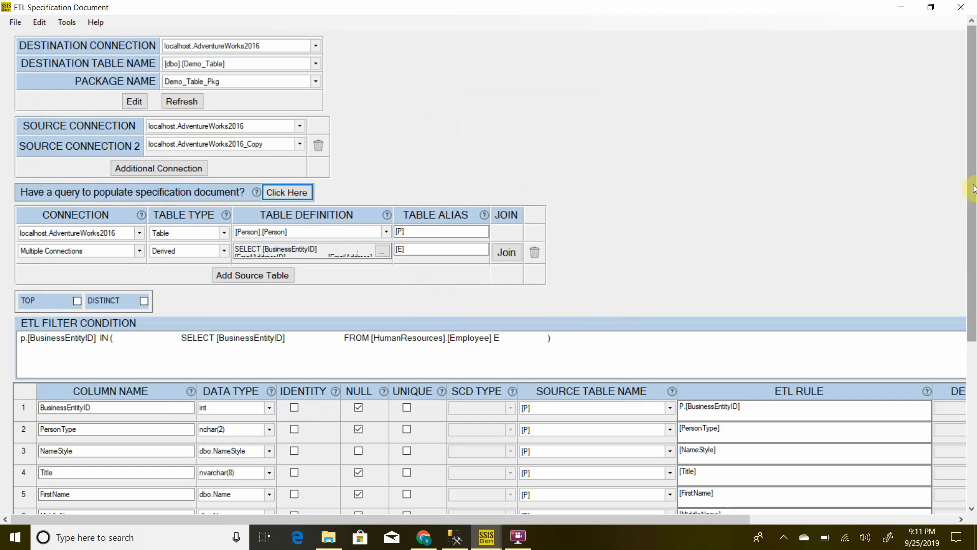
Review the source tables, filter condition and column mappings populated in the generated specification document.
drag(971, 189, 968, 324)
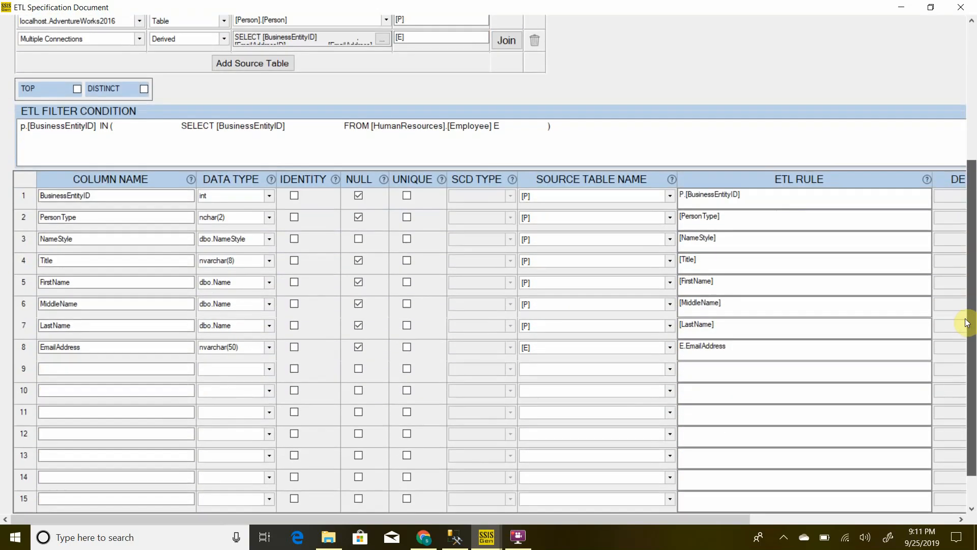
drag(968, 323, 960, 215)
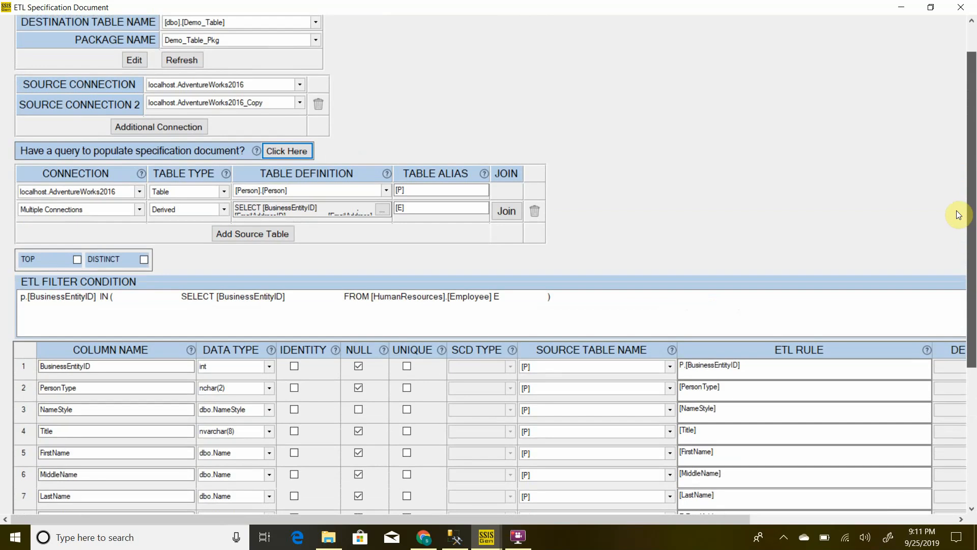
scroll(959, 214, up, 1)
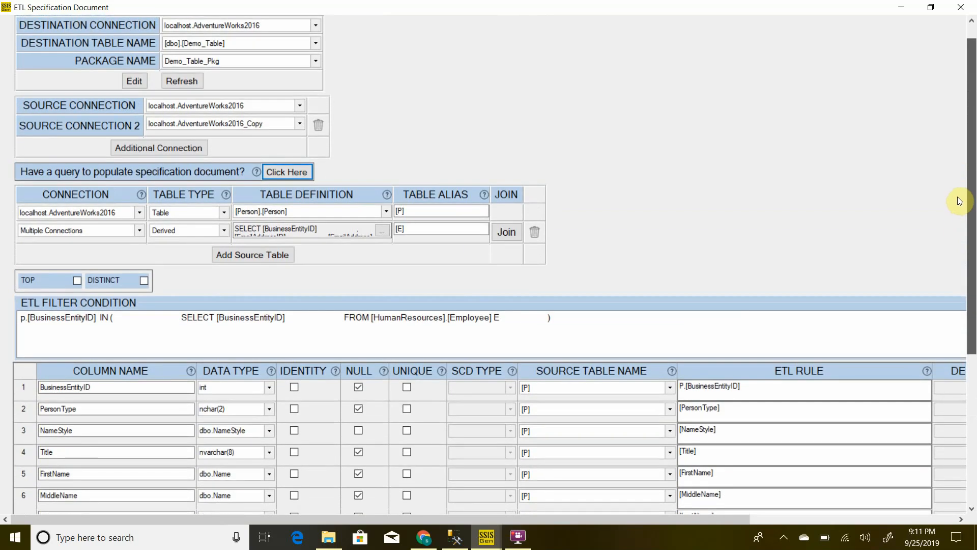
scroll(960, 200, up, 1)
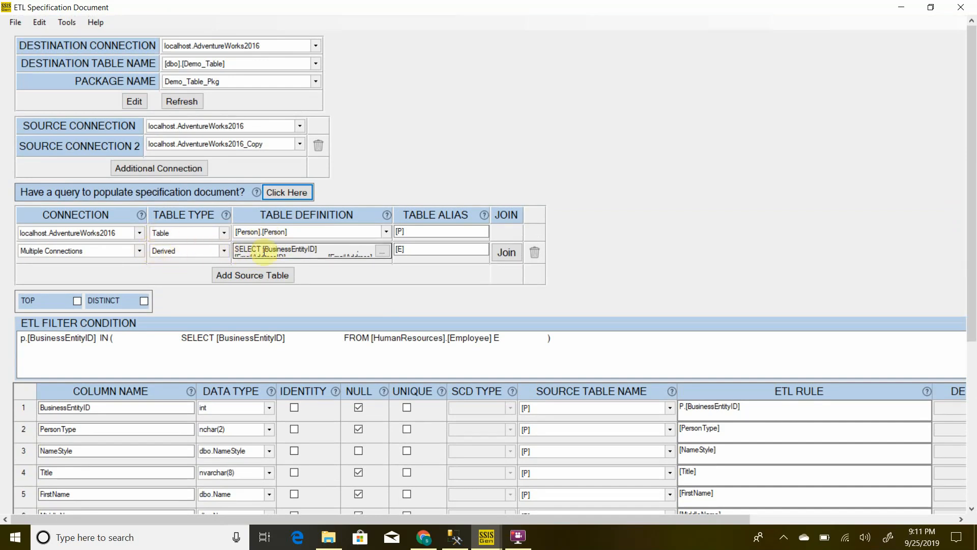
Open the derived table [E]'s SQL query and view its inner specifications for [E_inner_1] and [E_inner_2].
click(382, 253)
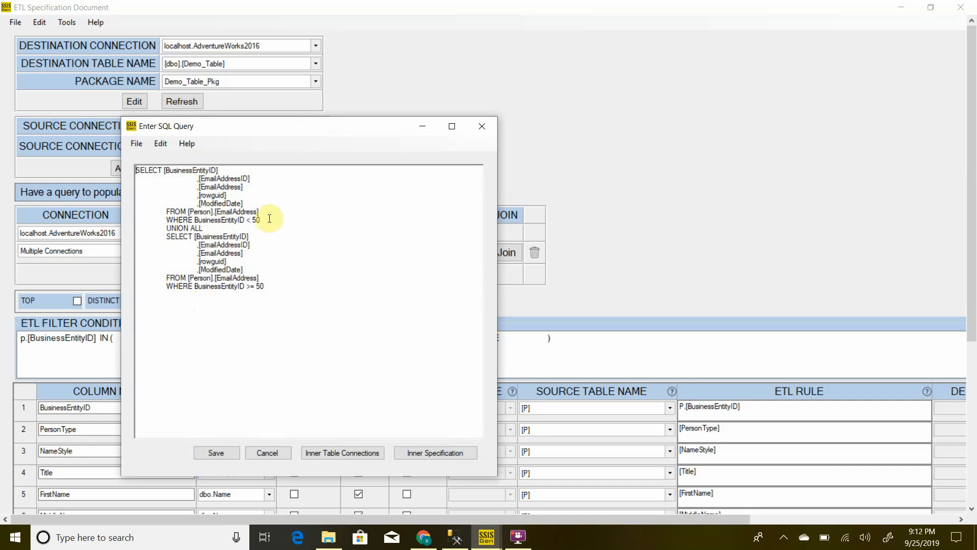
drag(270, 219, 126, 159)
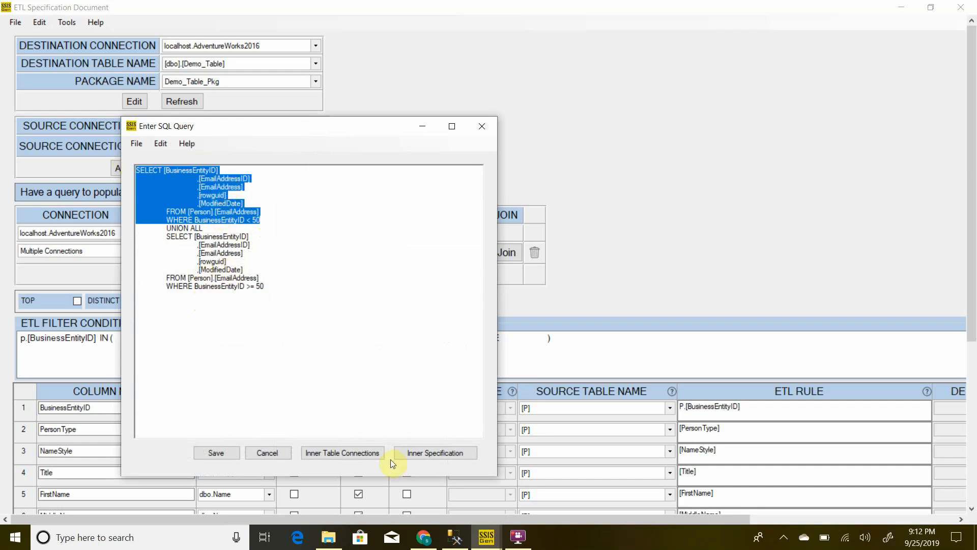
click(431, 451)
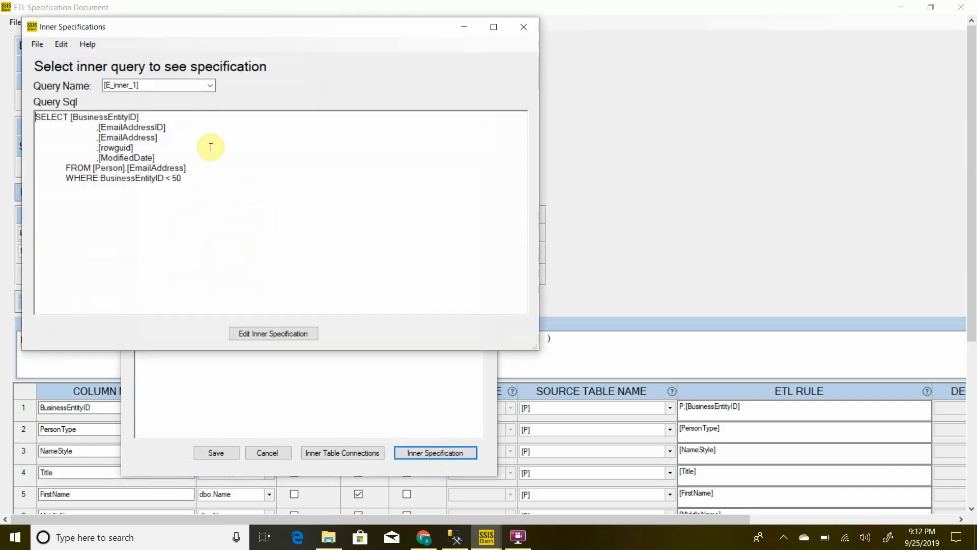
click(210, 87)
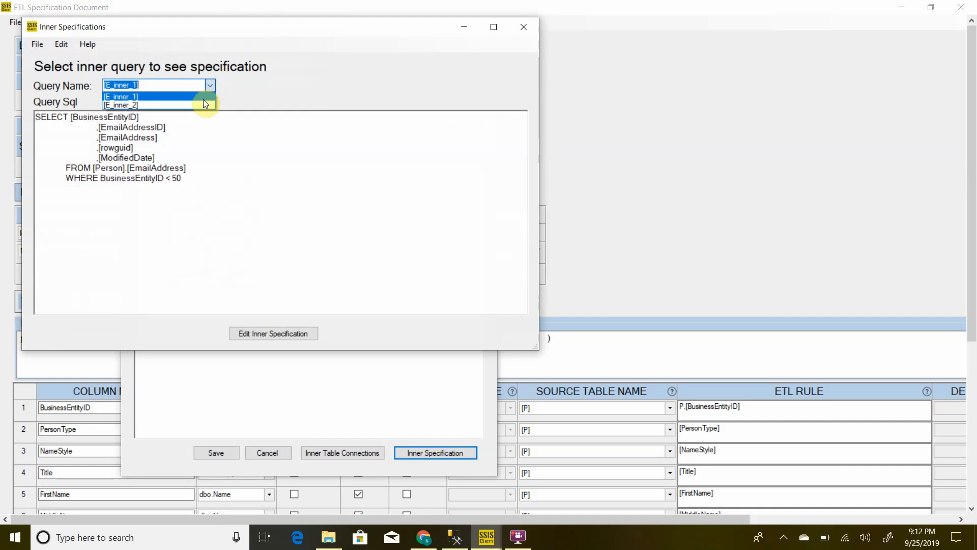
click(205, 104)
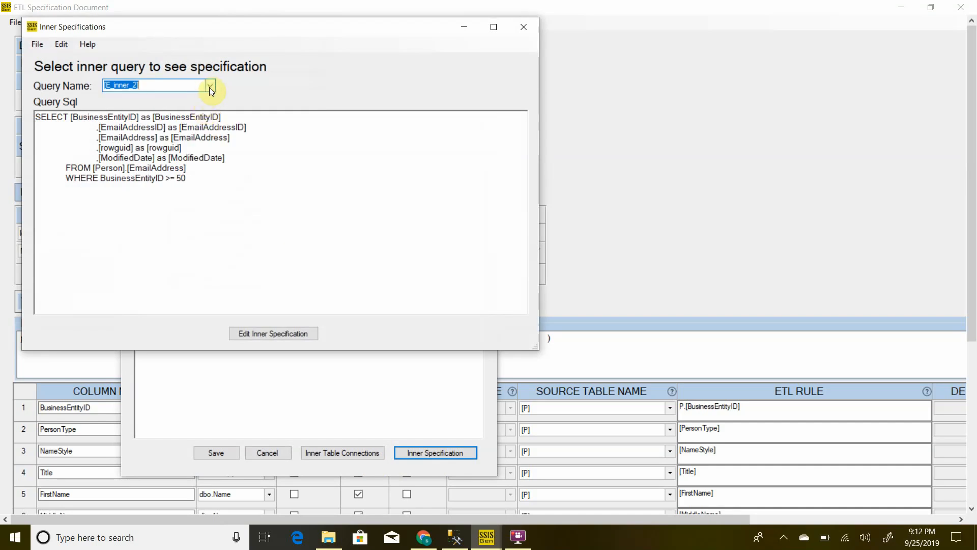
View the full inner specification document for [E_inner_2], then close the inner specifications.
click(279, 336)
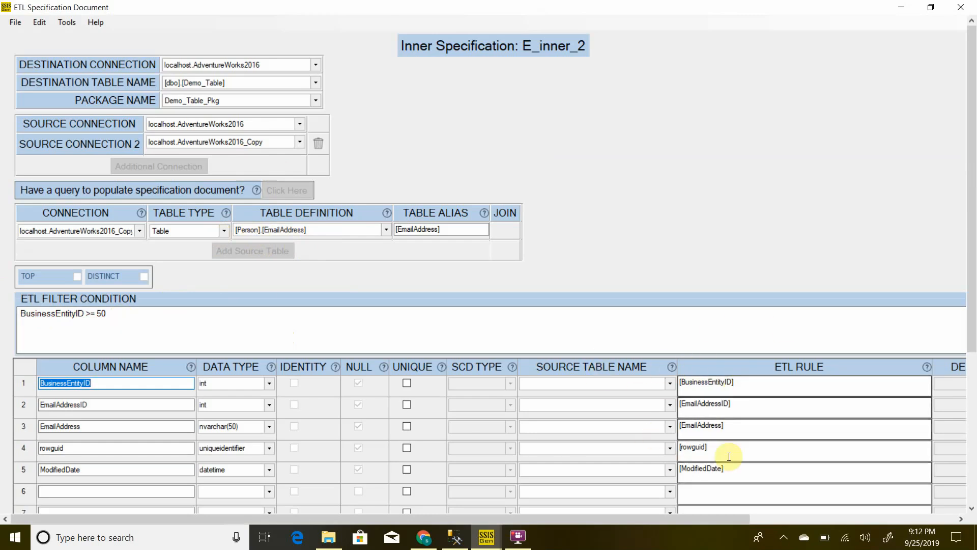
click(527, 45)
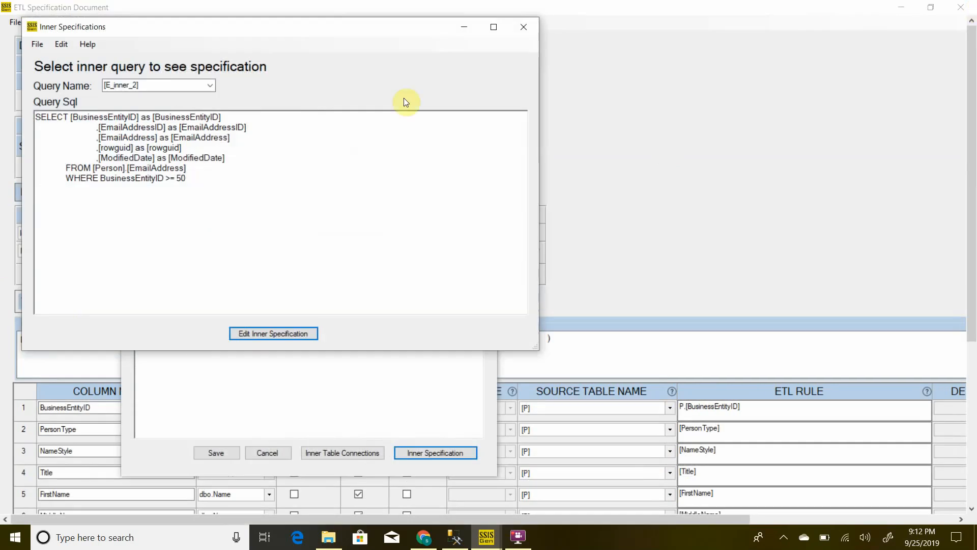
click(530, 29)
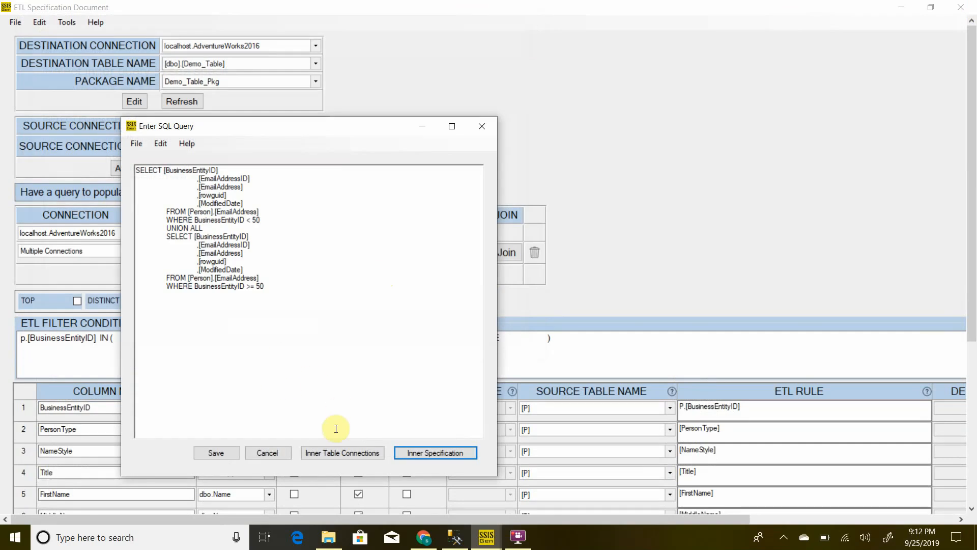
Assign the localhost.AdventureWorks2016_Copy connection to the [Person].[EmailAddress] table of inner query [E_inner_1] and save that table selection.
click(343, 455)
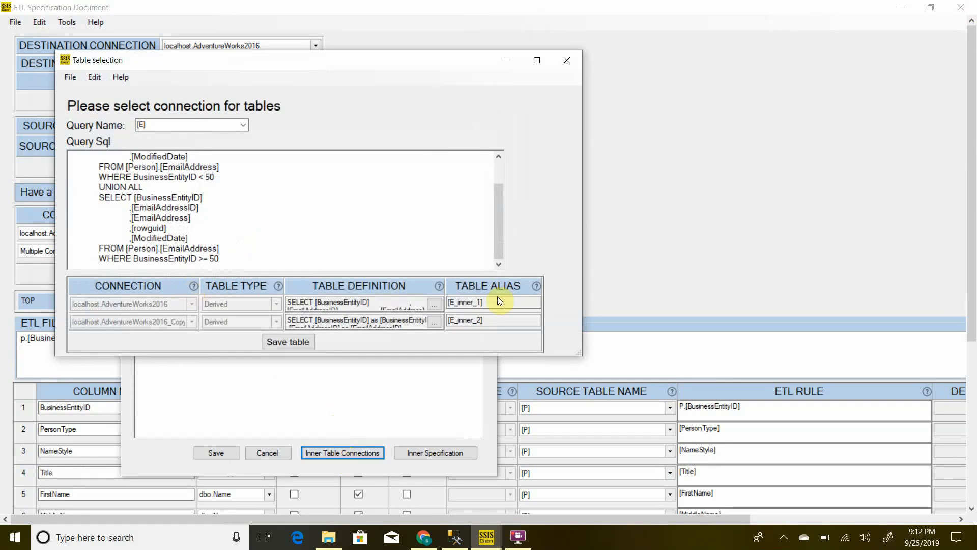
click(439, 306)
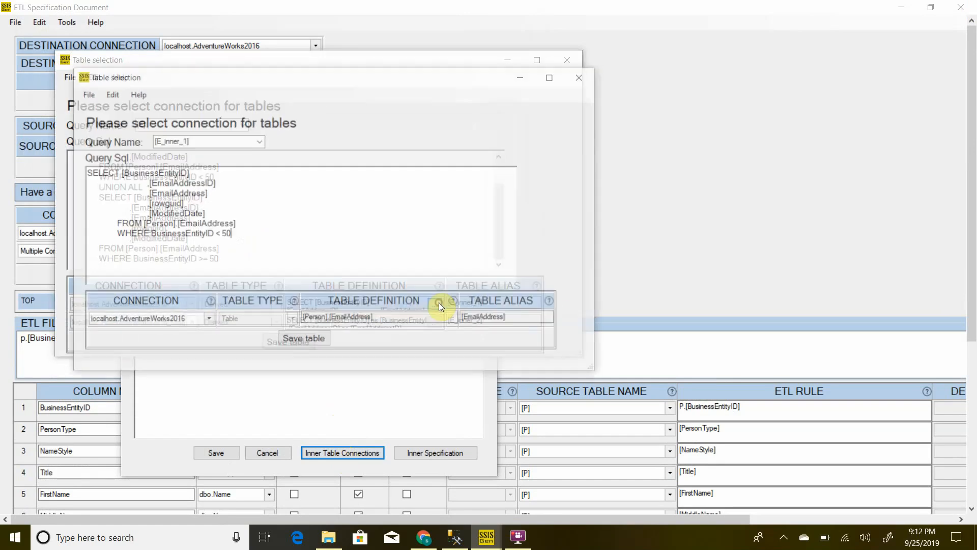
click(205, 323)
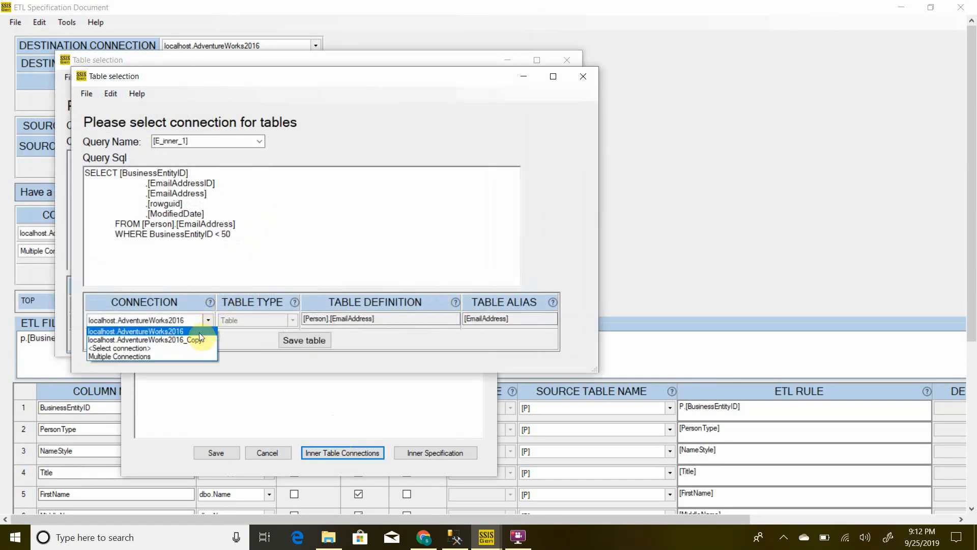
click(189, 337)
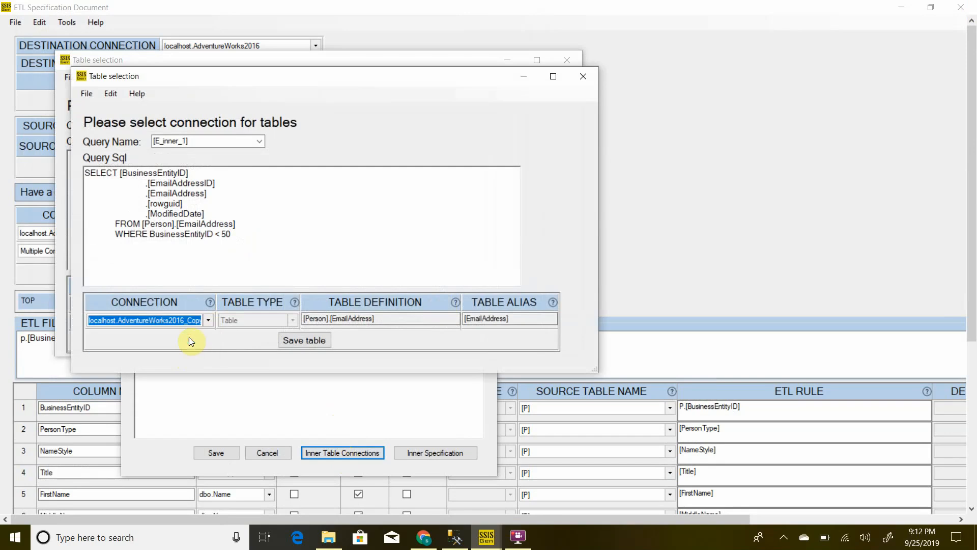
click(294, 340)
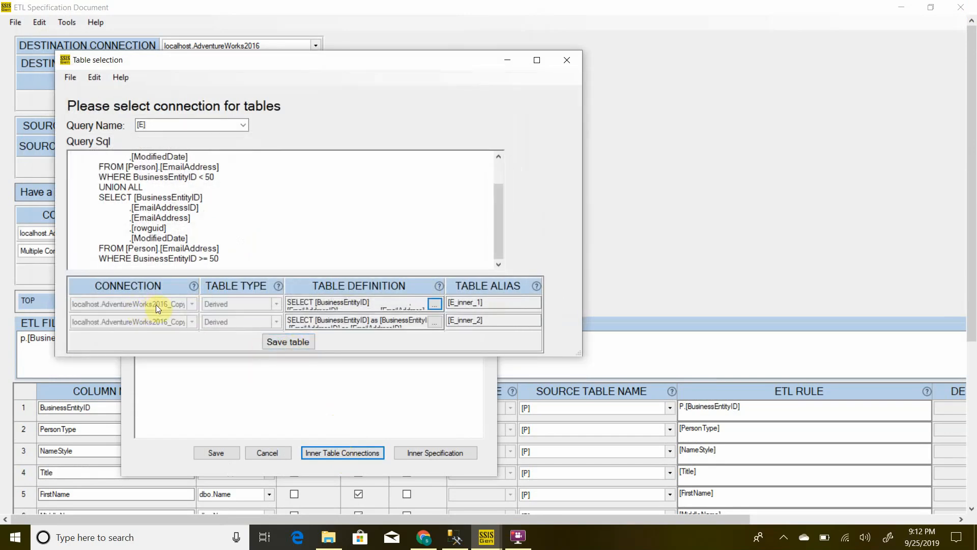
Assign the localhost.AdventureWorks2016 connection to [E_inner_2]'s [Person].[EmailAddress] table, then save the table selections and the derived table's query.
click(434, 322)
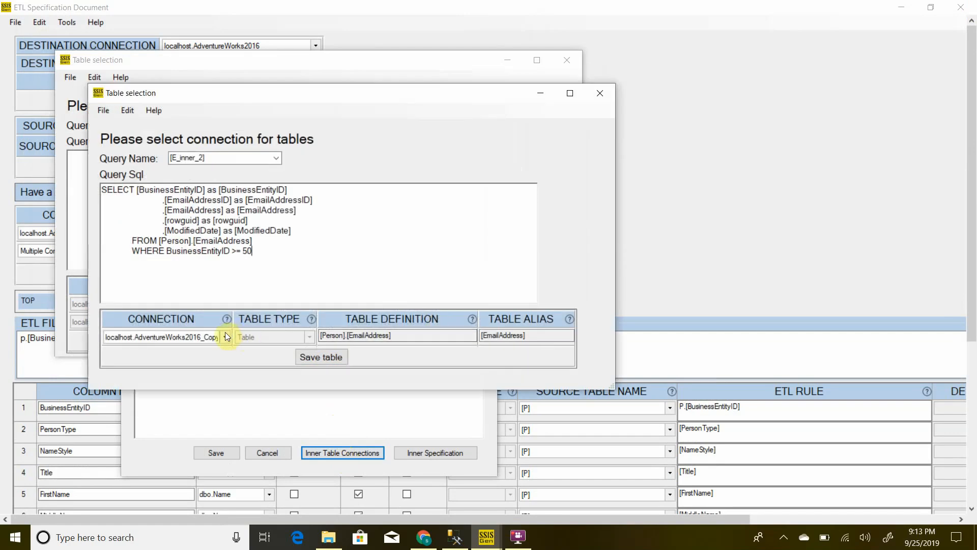
click(225, 335)
click(218, 346)
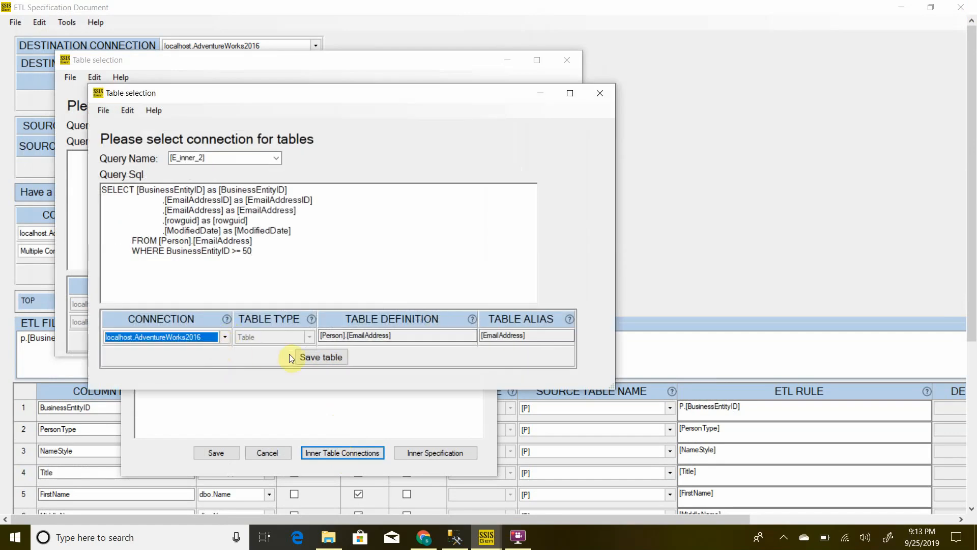
click(312, 357)
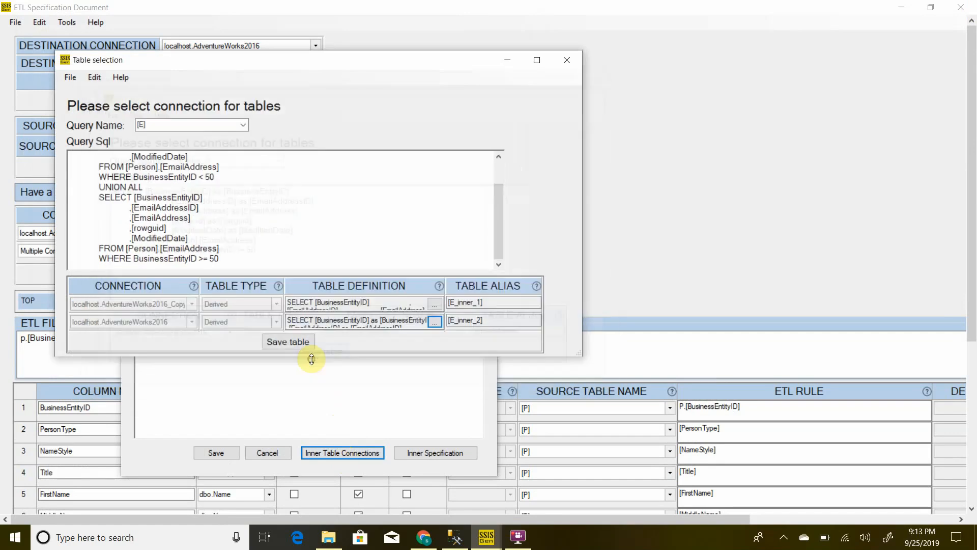
click(289, 342)
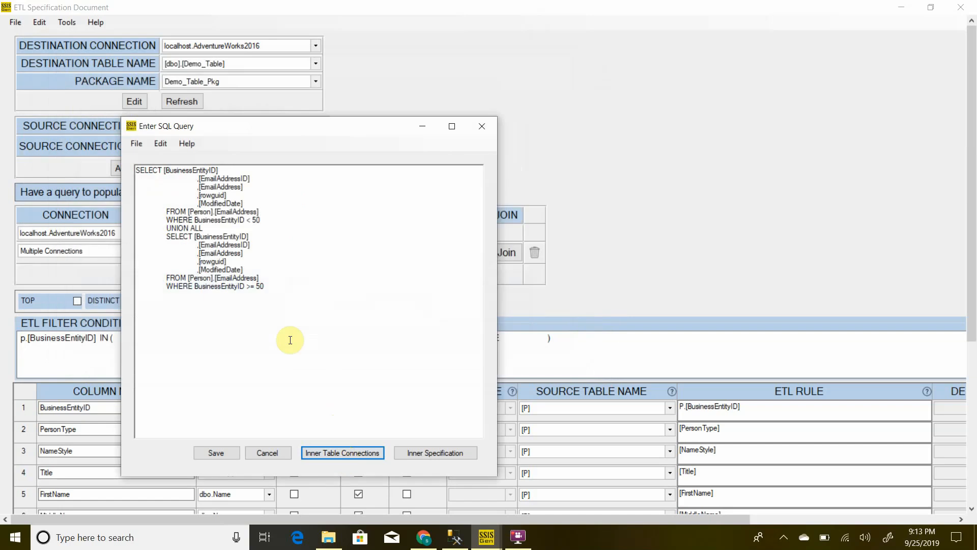
click(222, 453)
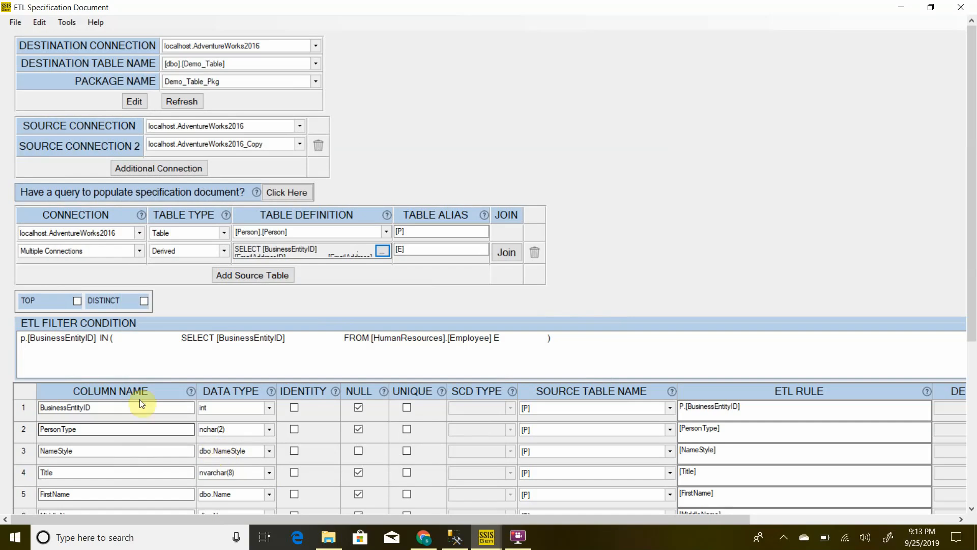
Change the filter condition subquery's [HumanResources].[Employee] table connection to localhost.AdventureWorks2016 and save the table.
drag(177, 339, 498, 339)
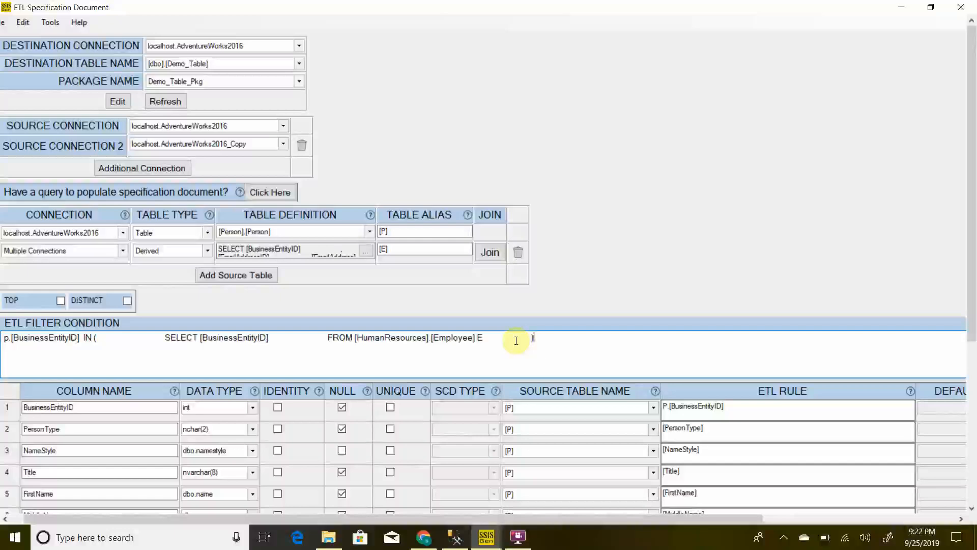
click(23, 22)
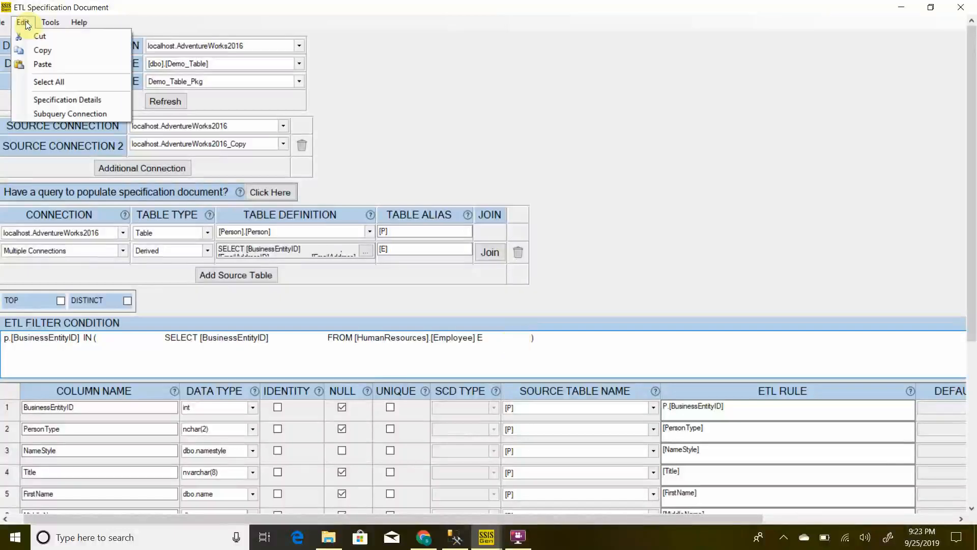
click(60, 113)
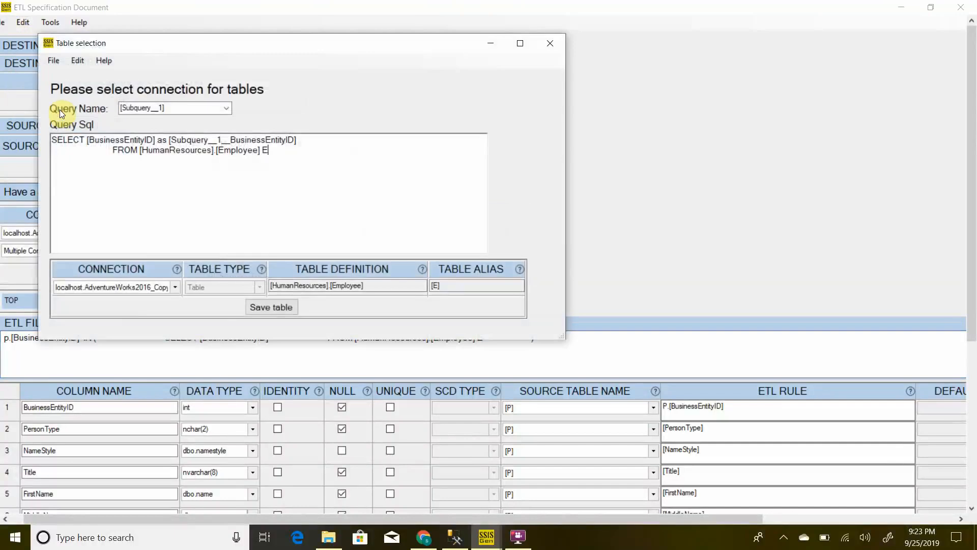
click(174, 288)
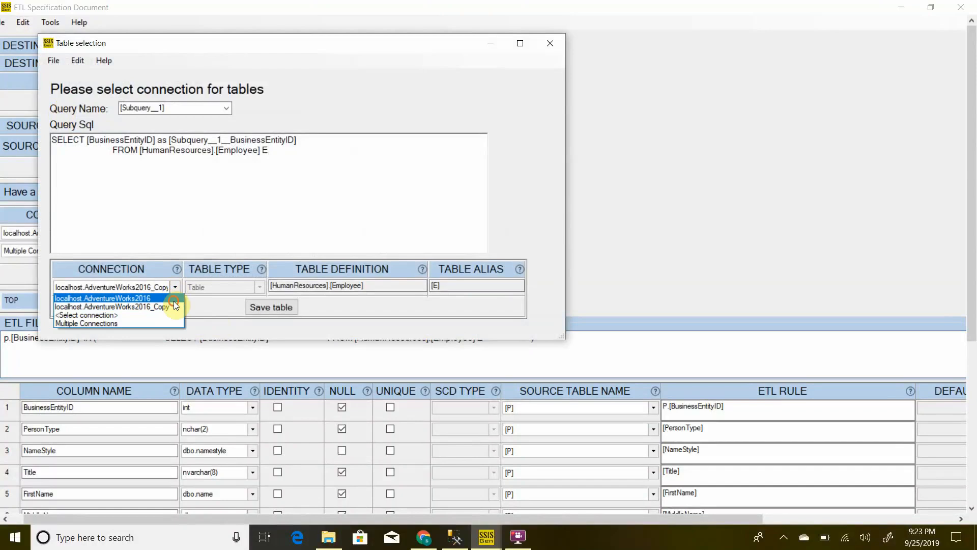
click(174, 301)
click(227, 112)
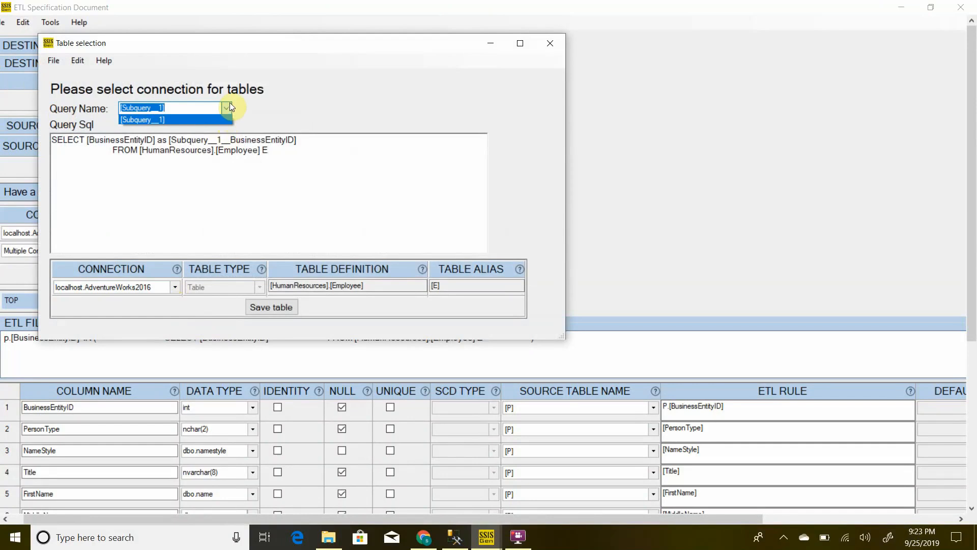
click(256, 111)
click(174, 288)
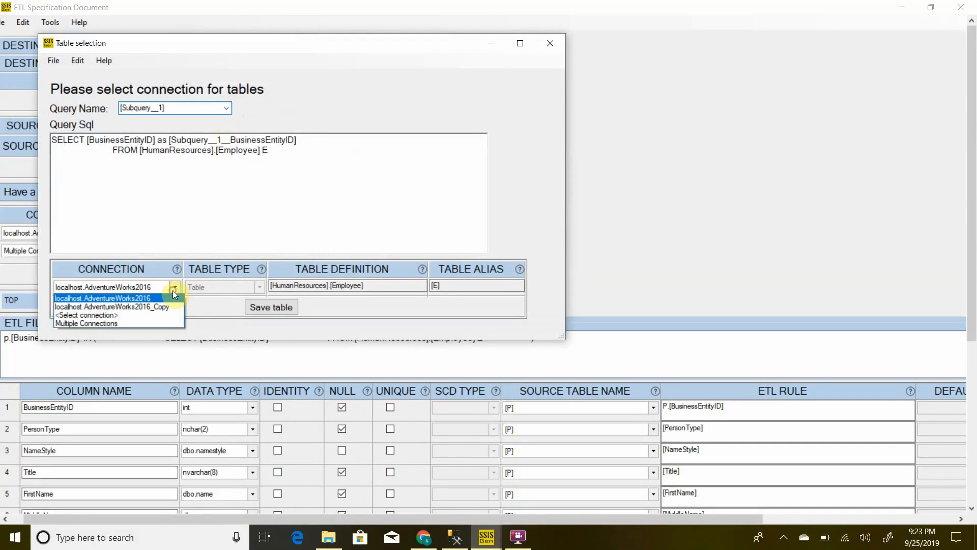
click(171, 308)
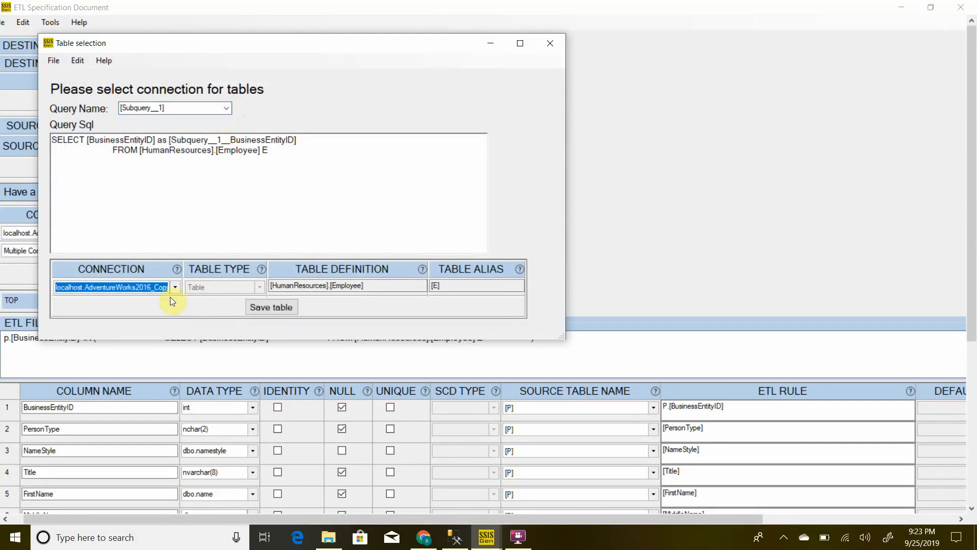
click(173, 285)
click(166, 297)
click(263, 310)
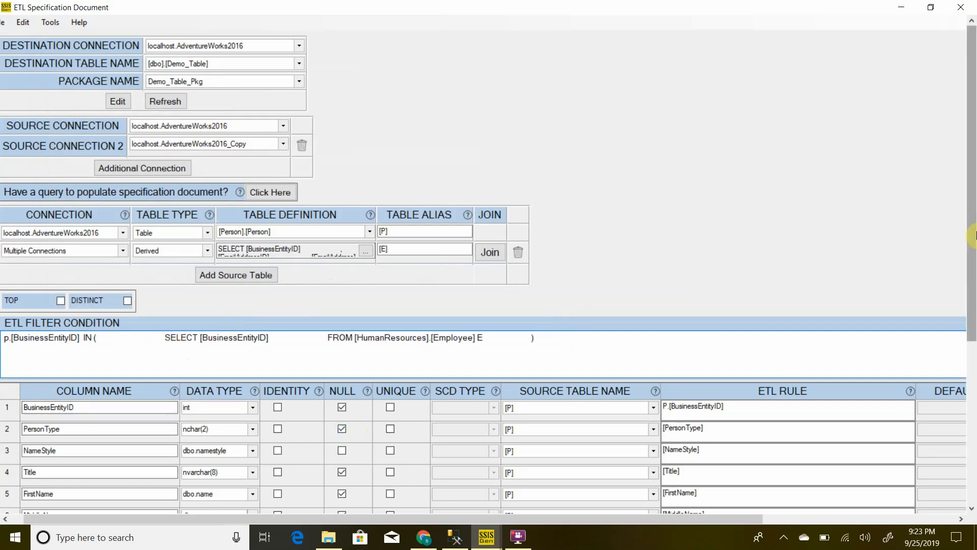
Save the ETL specification document.
scroll(972, 237, down, 1)
drag(973, 240, 971, 397)
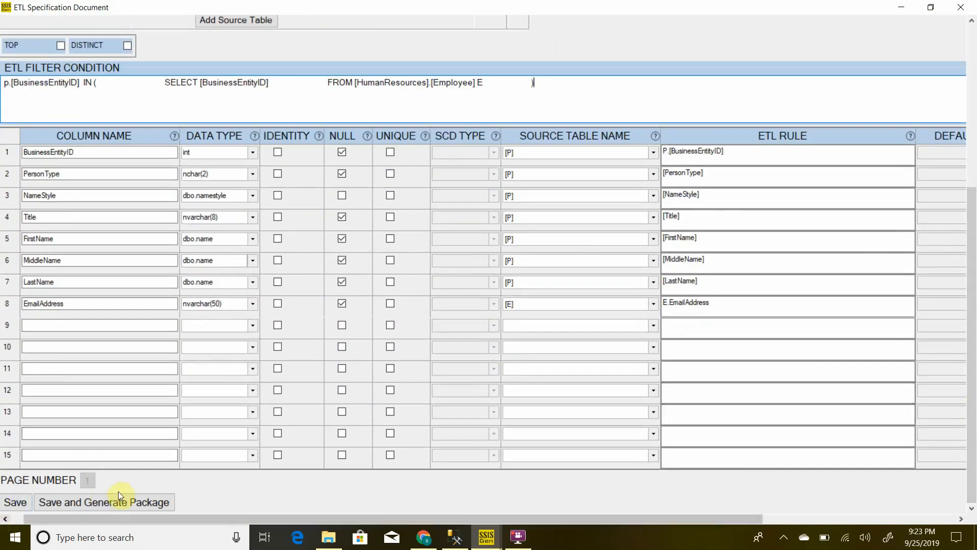
click(15, 503)
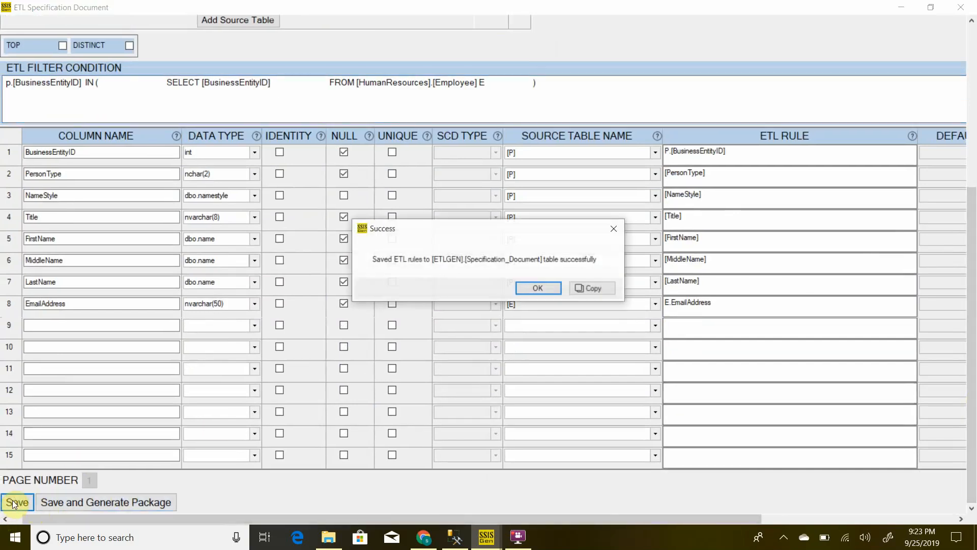
click(539, 284)
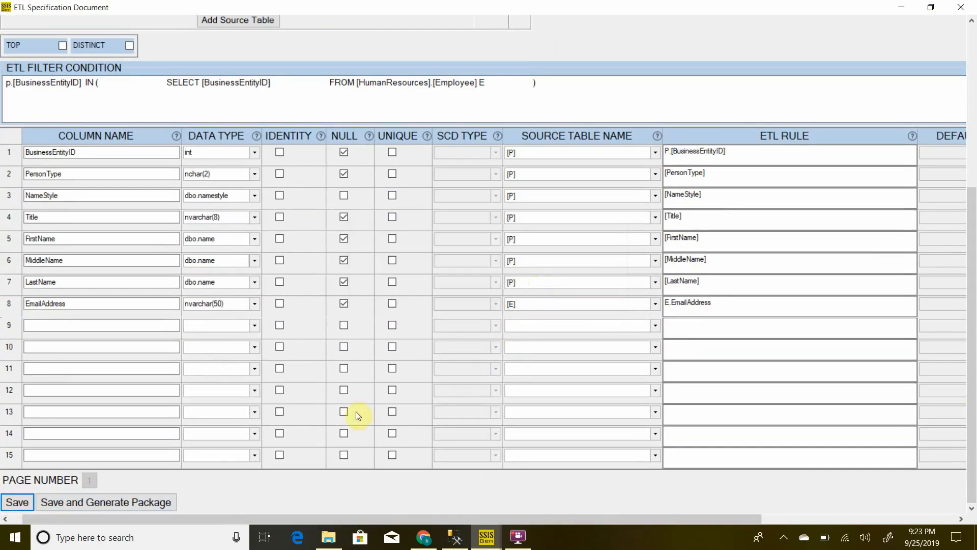
Try to save the specification and generate the package from it.
click(142, 504)
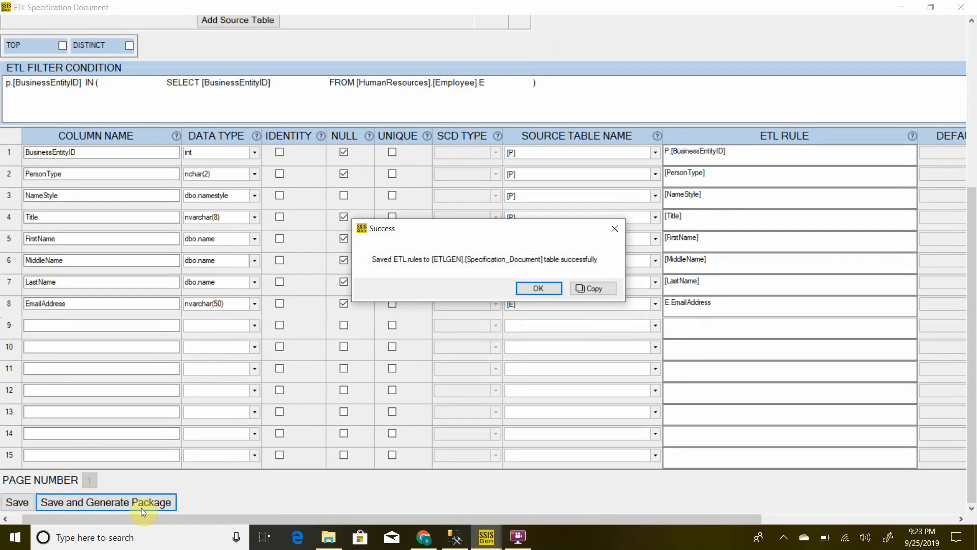
click(539, 286)
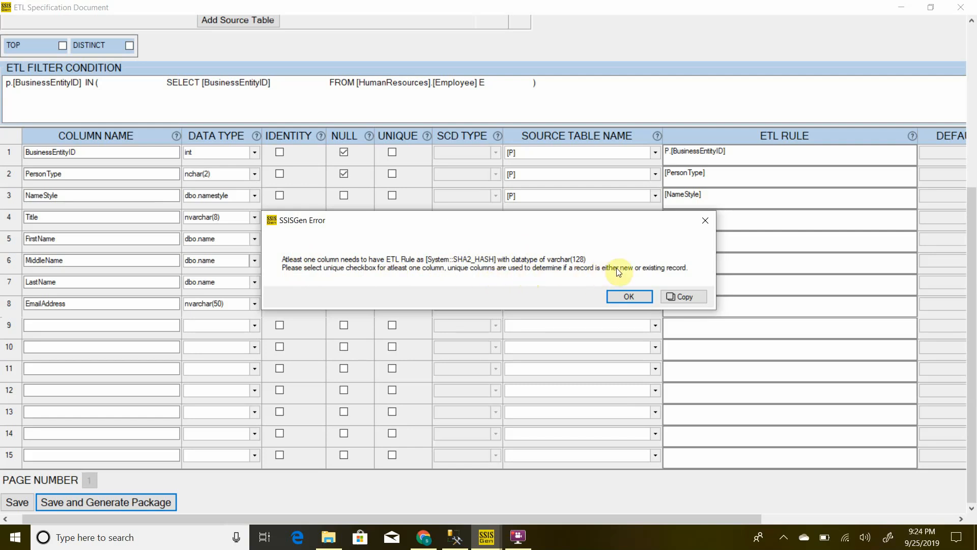
click(629, 300)
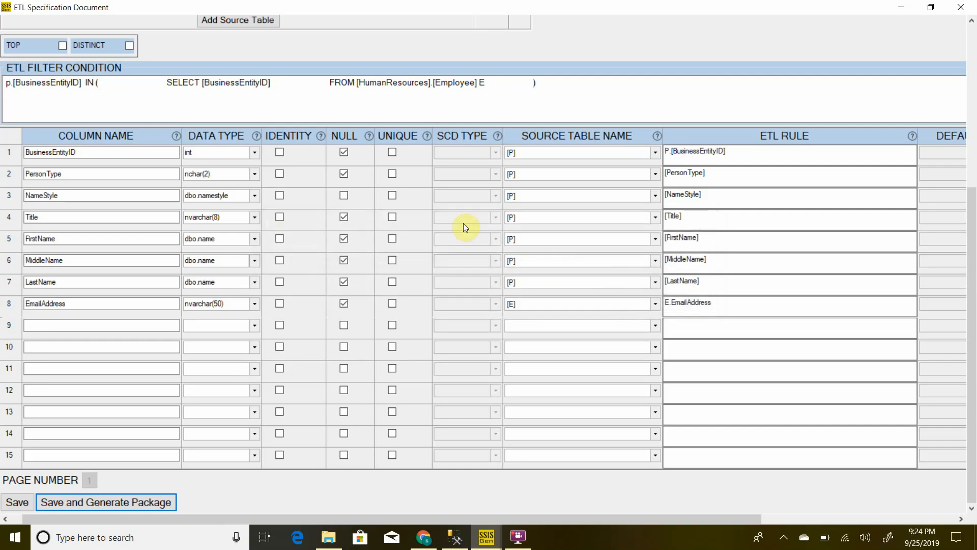
Mark the BusinessEntityID column as unique and add a SHA_Hash_Row column with data type varchar(128) in row 9.
click(391, 153)
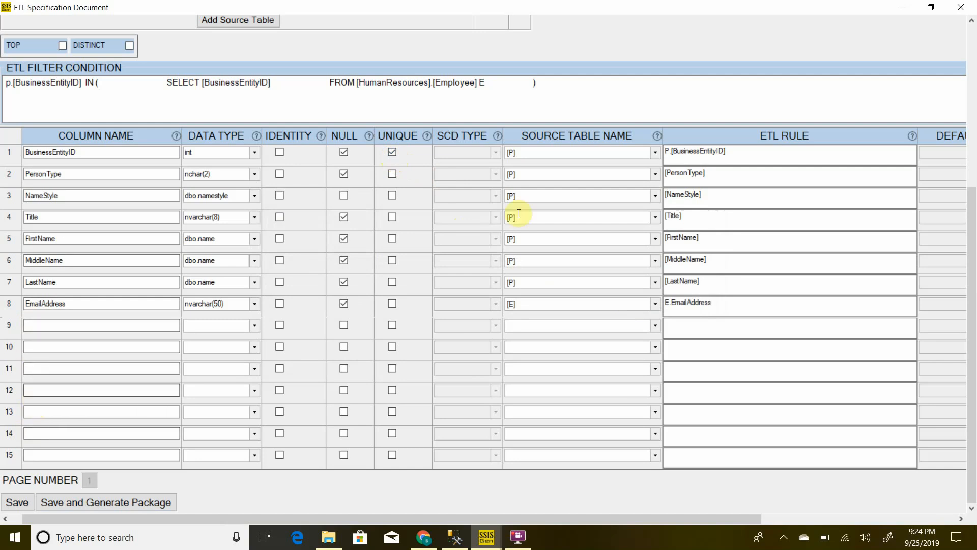
click(36, 324)
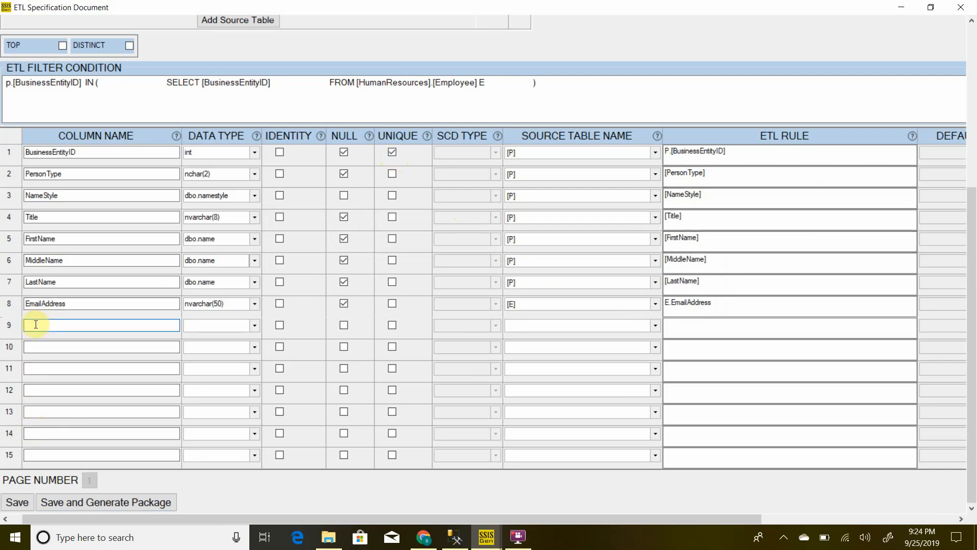
text(SHAH)
key(BackSpace)
text(_Hash_Row)
click(203, 328)
text(varc)
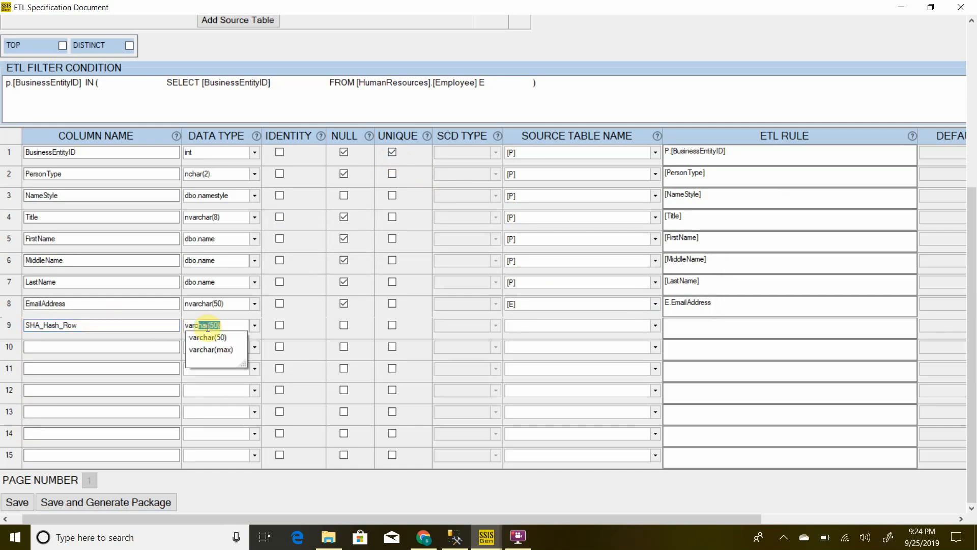
key(End)
key(BackSpace)
key(BackSpace)
key(BackSpace)
text((128)
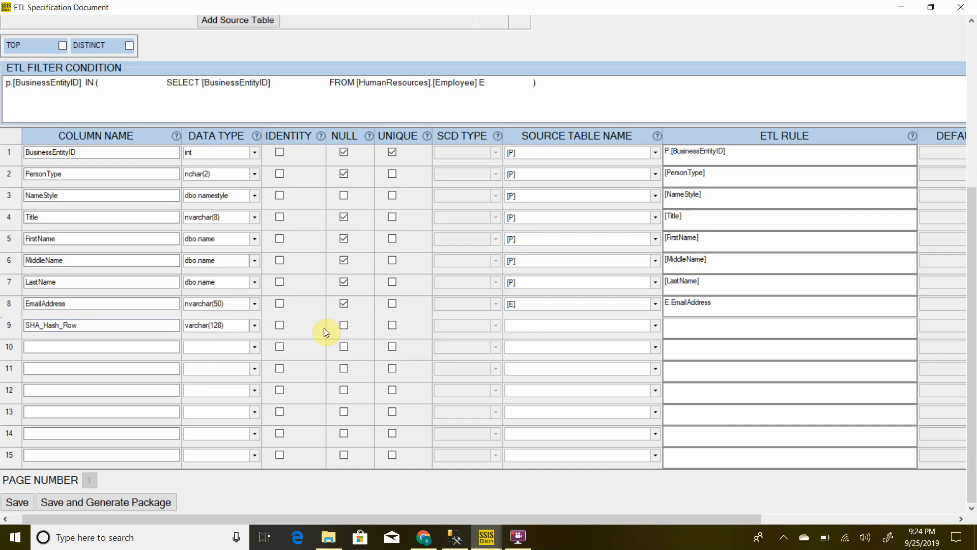
Set the SHA_Hash_Row column's source table to <Default Value> and its ETL rule to [System::SHA2_HASH].
click(553, 324)
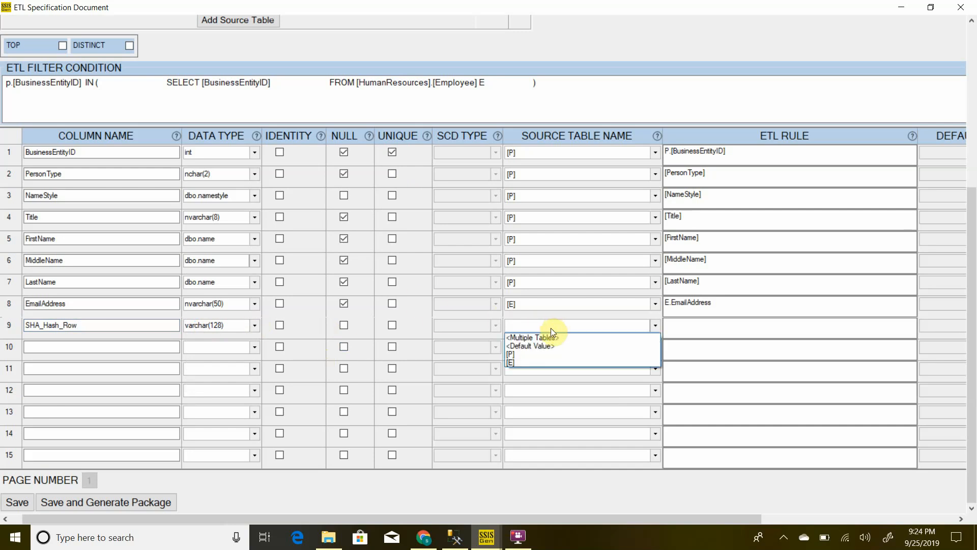
click(544, 354)
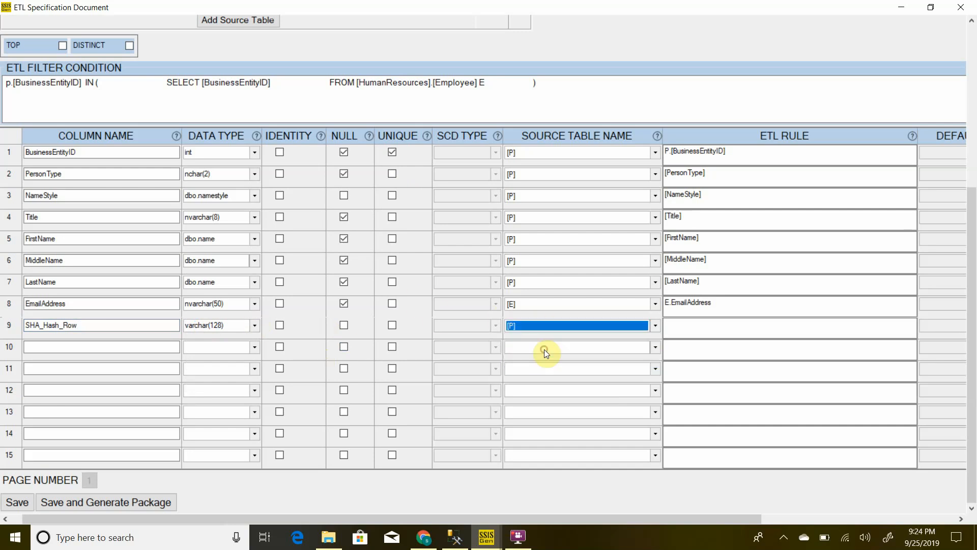
click(551, 326)
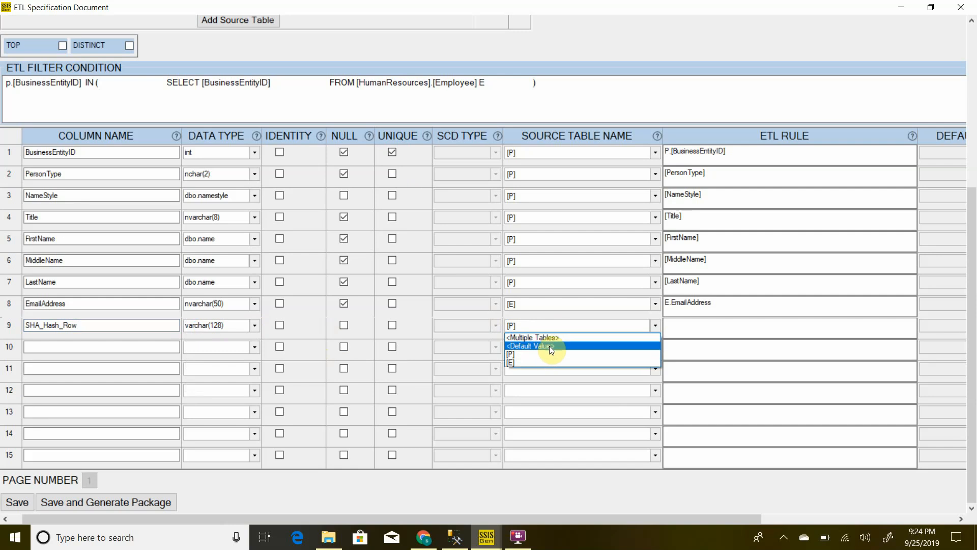
click(549, 345)
click(686, 330)
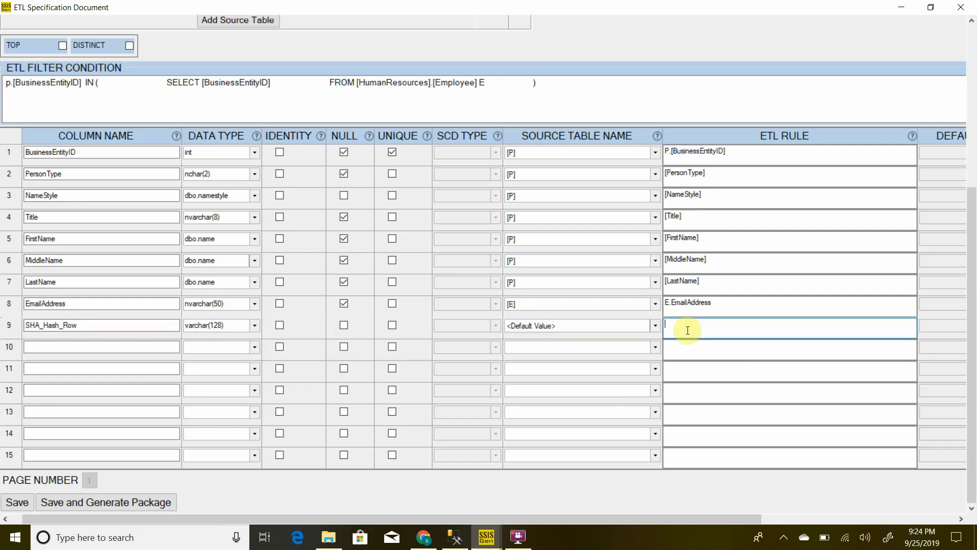
text(sys)
double_click(695, 332)
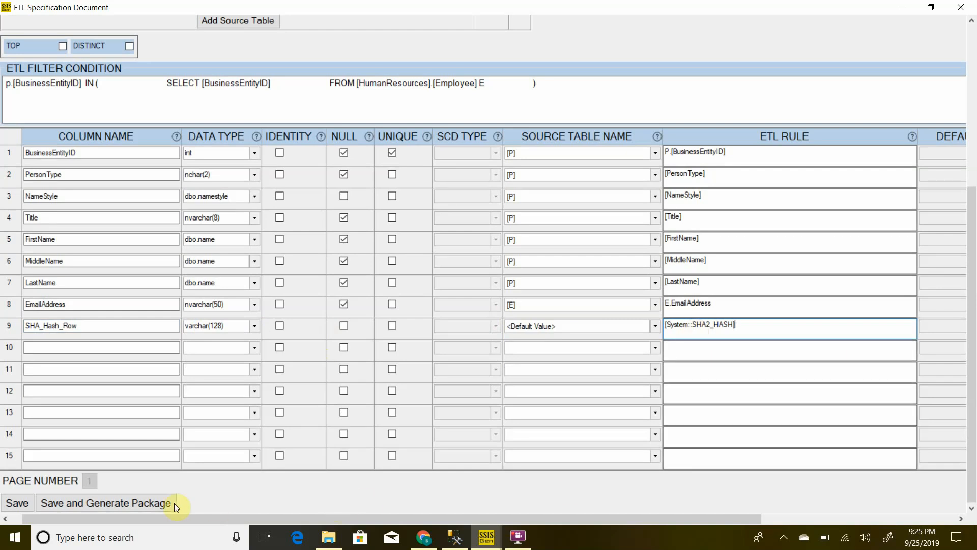
Try to save the ETL rules with the hash column and generate the package, dismissing the dialogs.
click(149, 503)
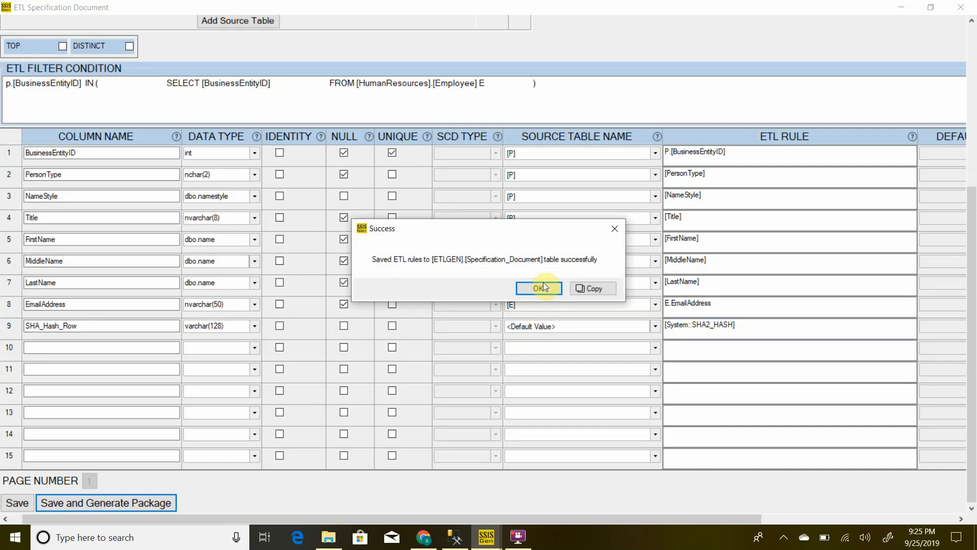
click(539, 288)
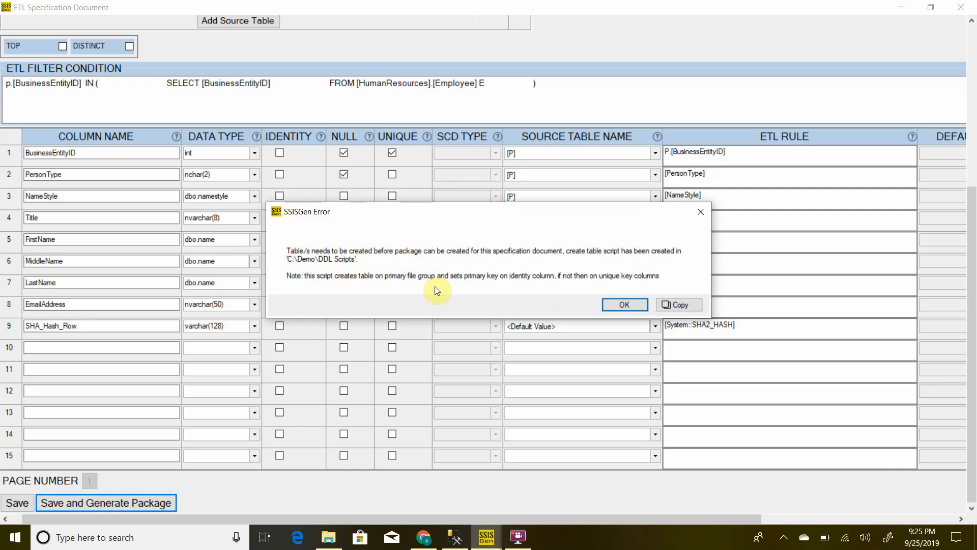
click(627, 303)
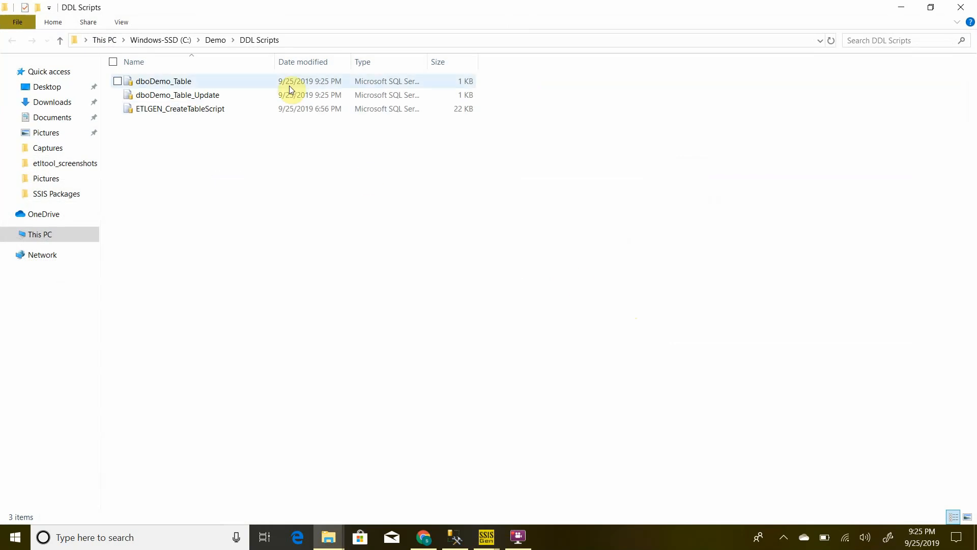
Execute the dboDemo_Table and dboDemo_Table_Update scripts from the DDL Scripts folder in SQL Server Management Studio to create both tables.
click(156, 81)
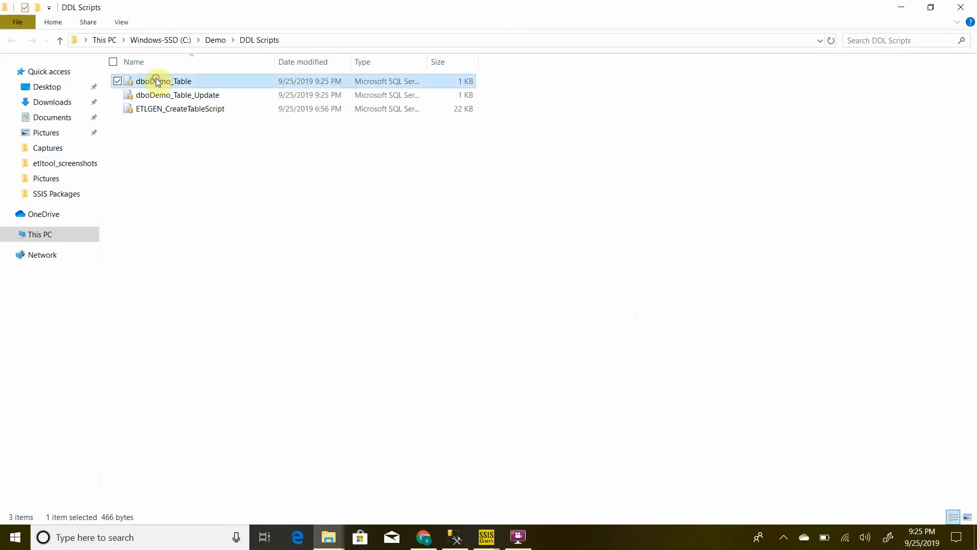
ctrl+click(209, 96)
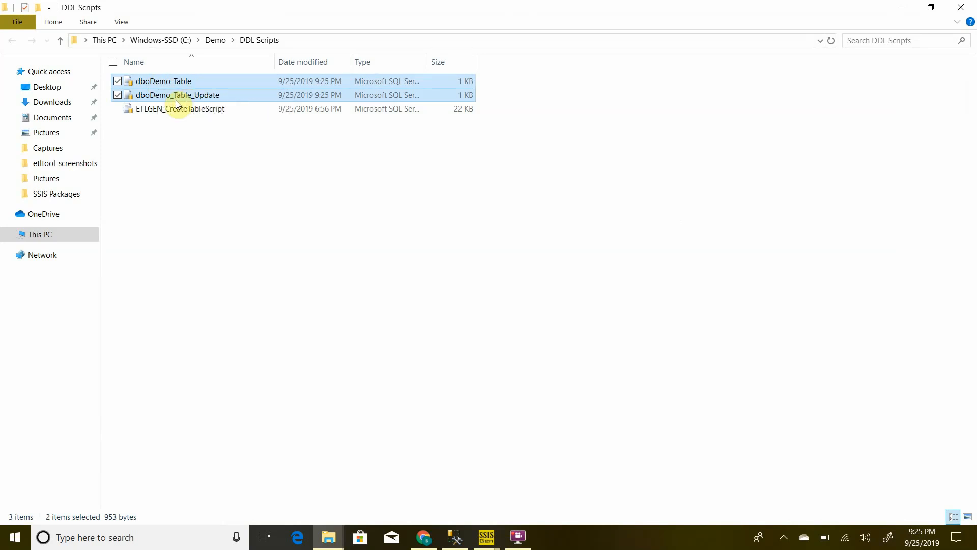
double_click(175, 81)
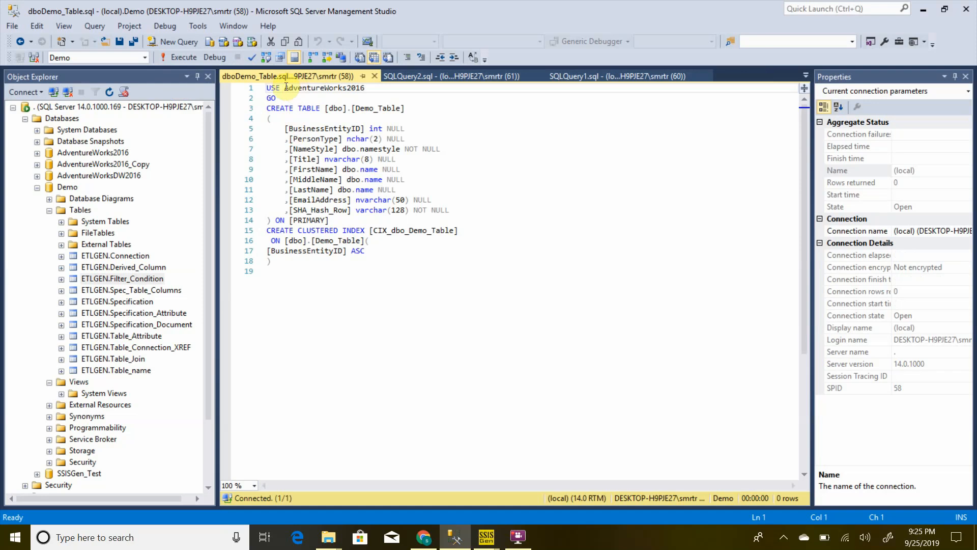
drag(277, 97, 268, 89)
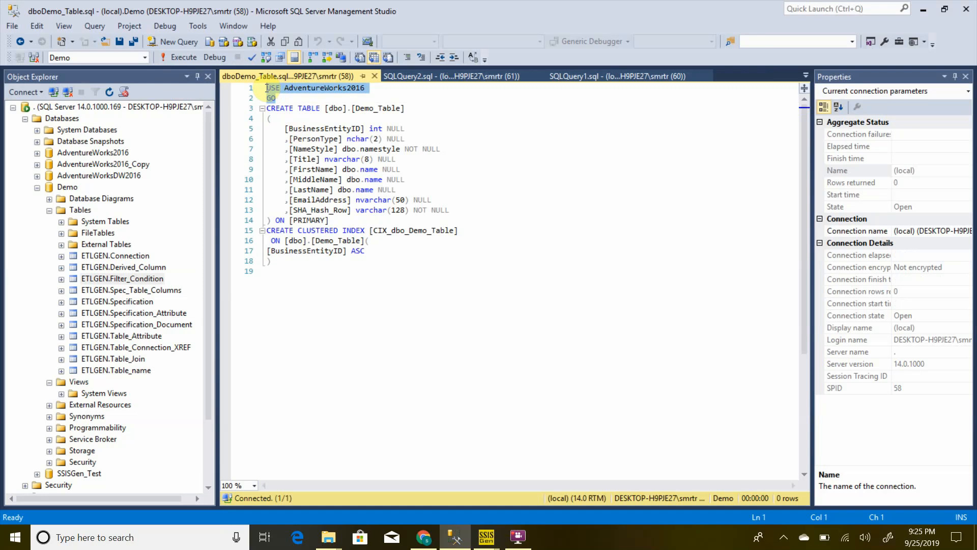
click(305, 262)
drag(269, 256, 252, 235)
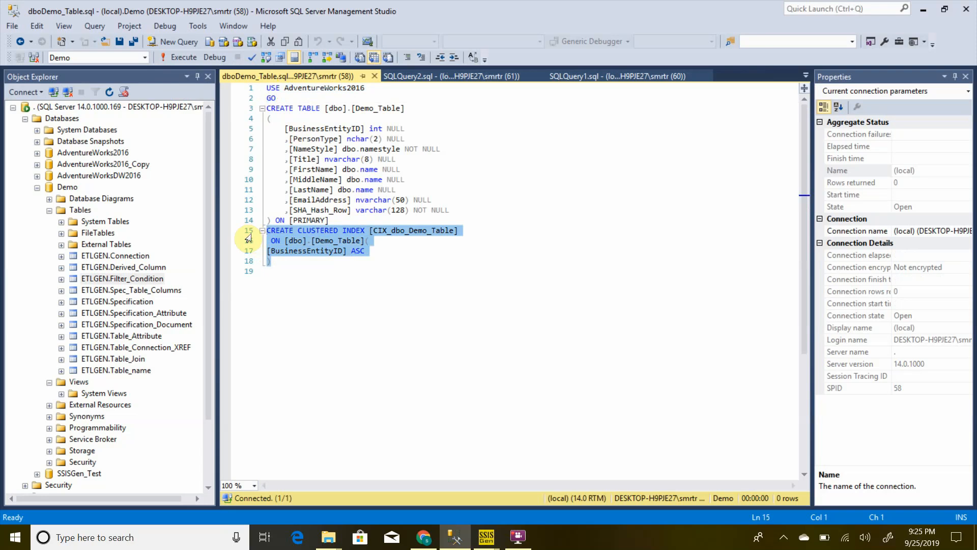
click(311, 88)
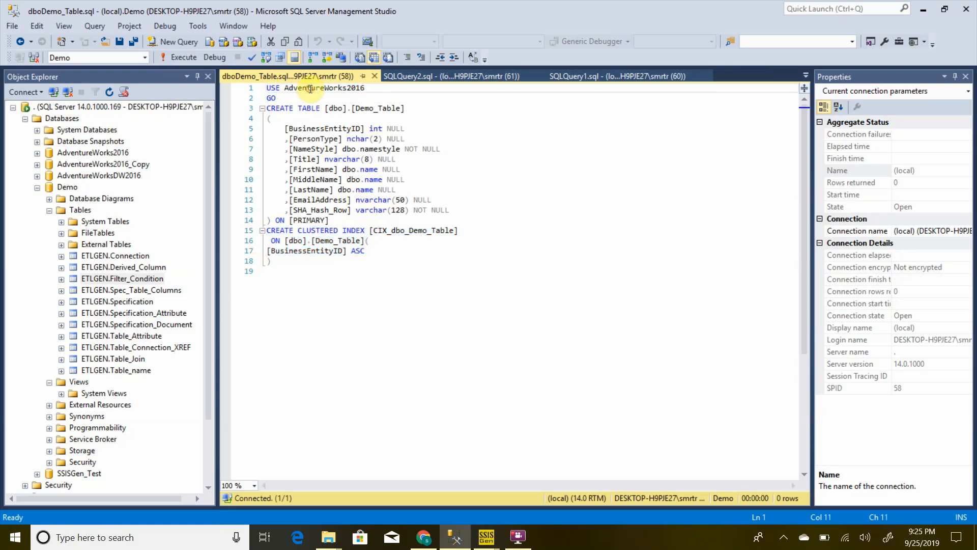
click(189, 62)
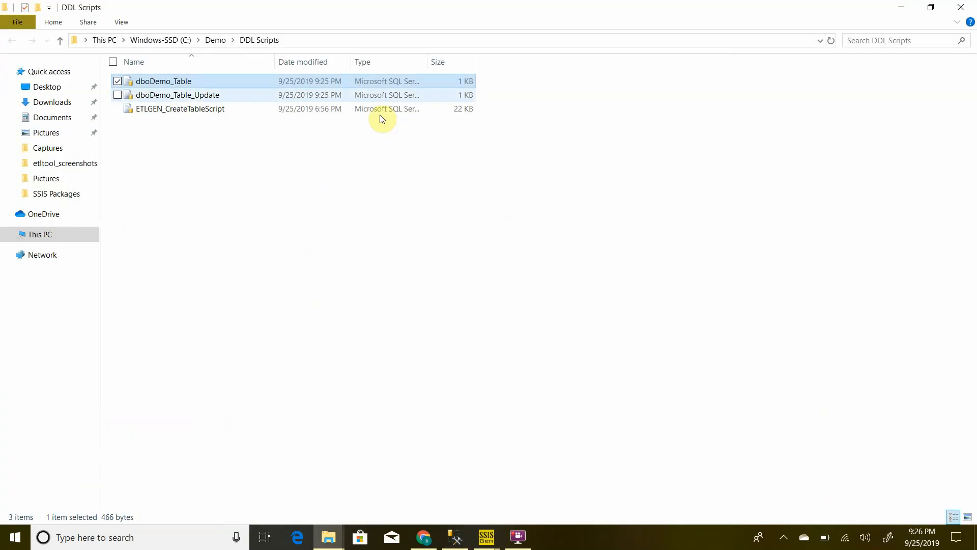
double_click(216, 96)
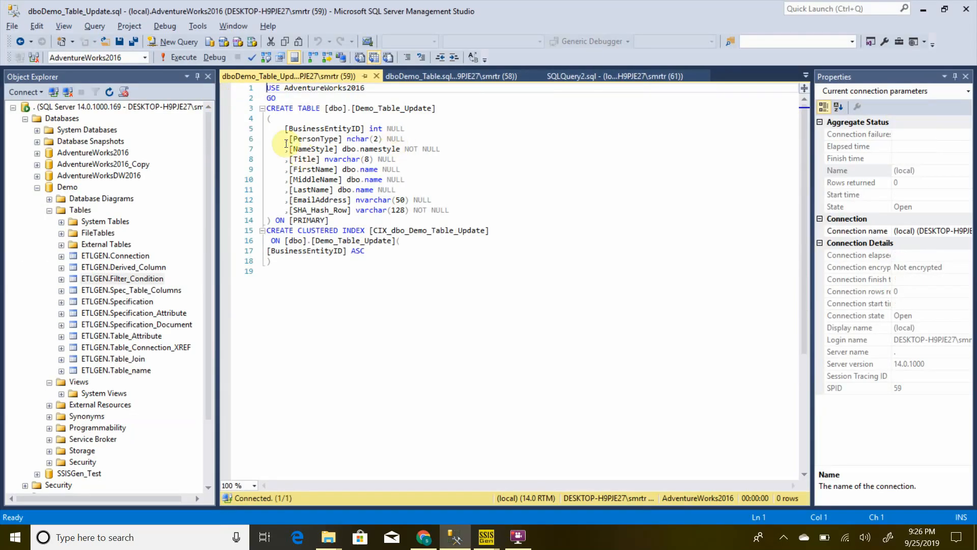
click(185, 60)
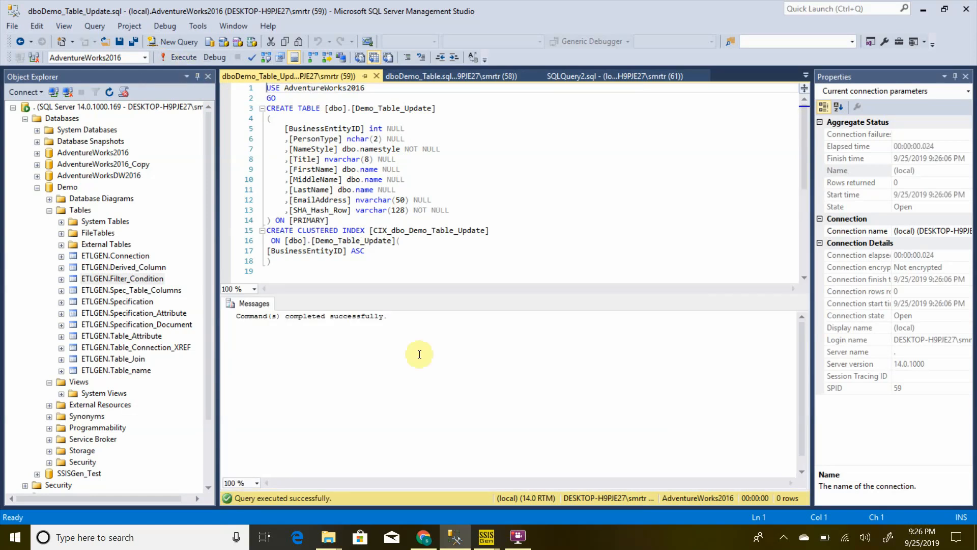
Switch back to the ETL Specification Document in SSISGen, save the ETL rules and start generating the package.
click(489, 545)
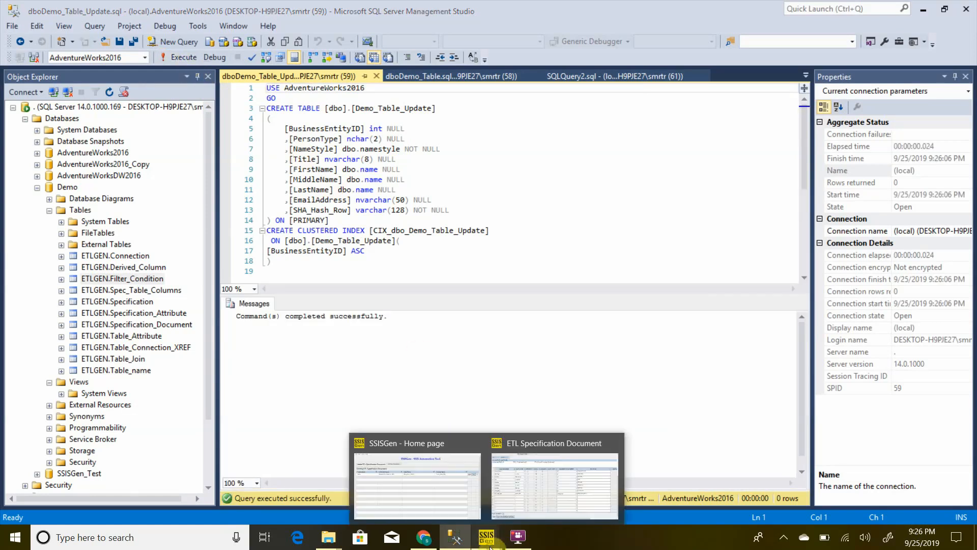
click(532, 490)
click(105, 504)
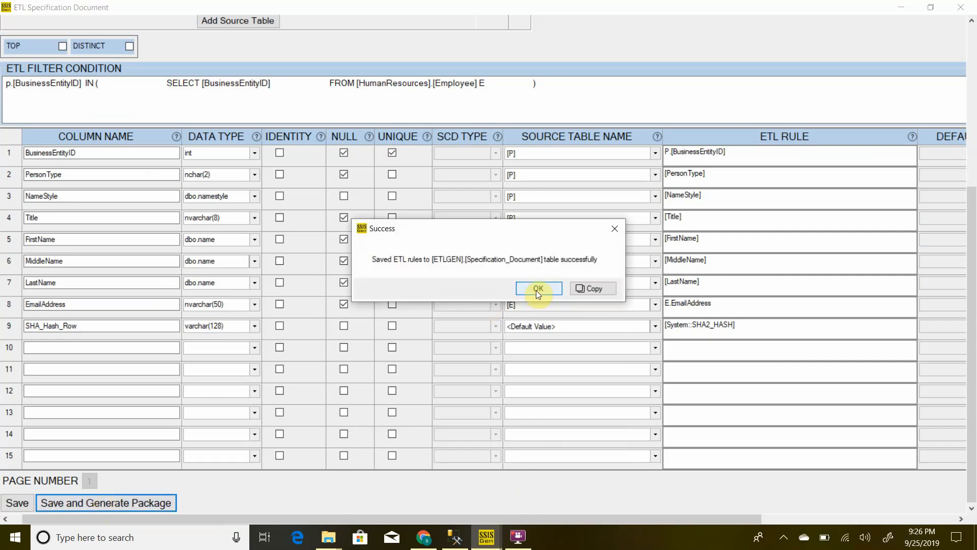
click(538, 293)
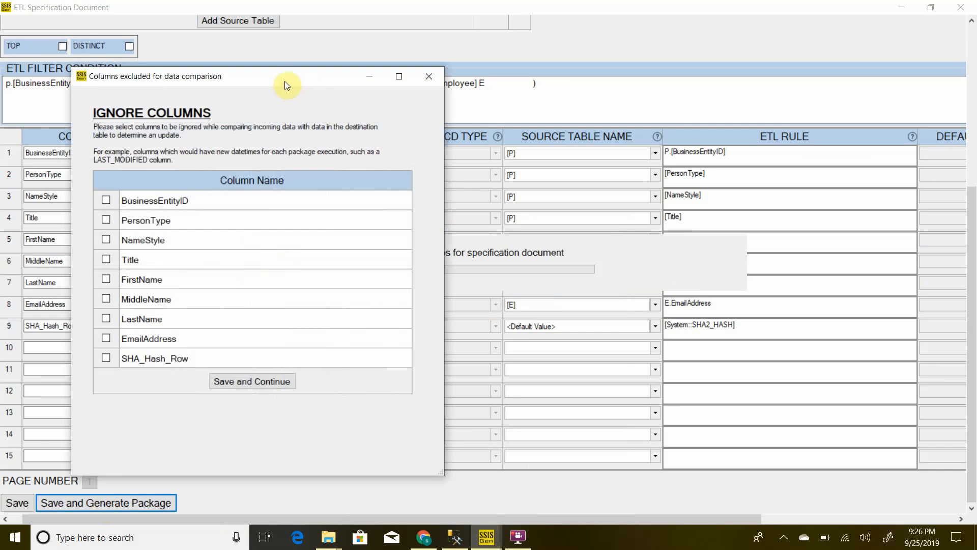
Mark SHA_Hash_Row as ignored in the data comparison, save the selection and finish generating the package.
drag(285, 81, 385, 76)
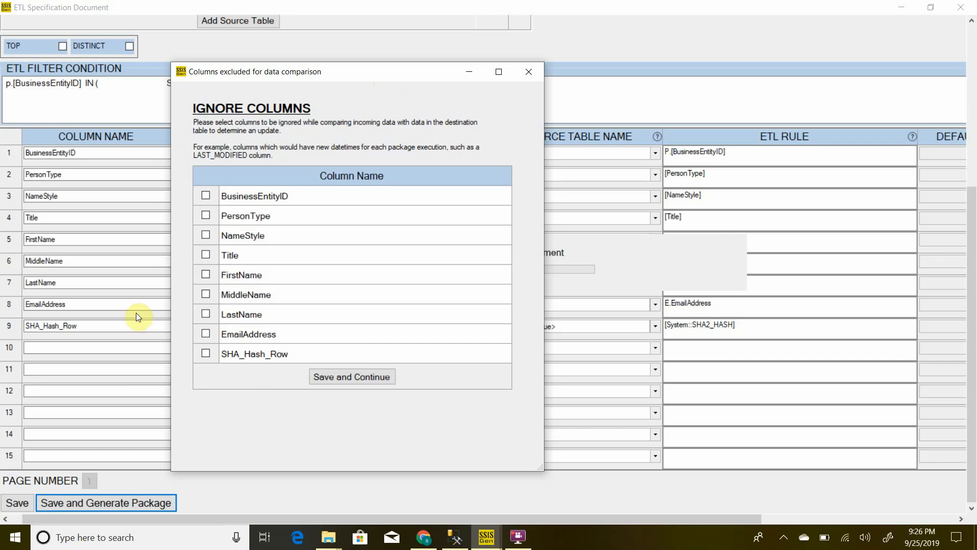
click(207, 353)
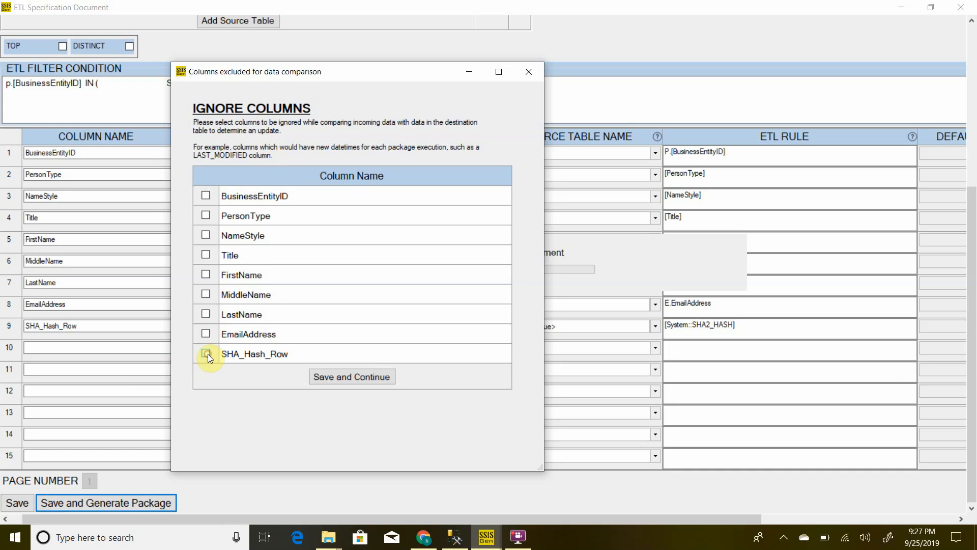
click(356, 385)
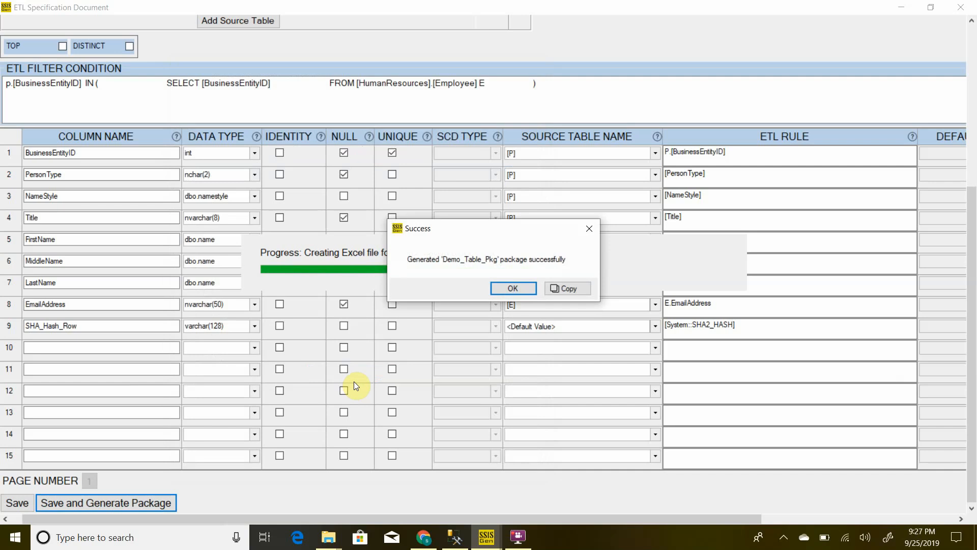
click(505, 289)
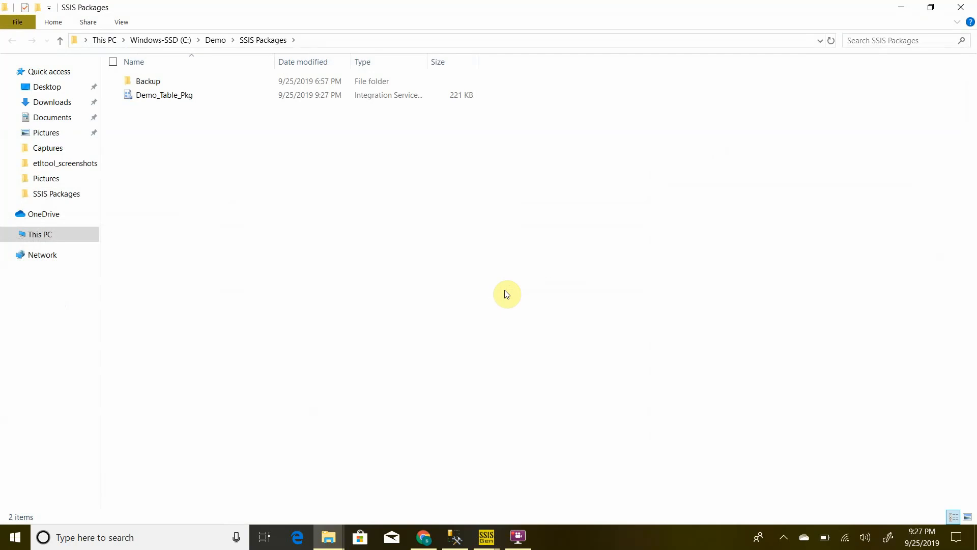
Open the dboDemo_Table_Demo_Table_Pkg workbook from Demo's Specification Document files folder in Excel and dismiss the account confirmation.
click(187, 92)
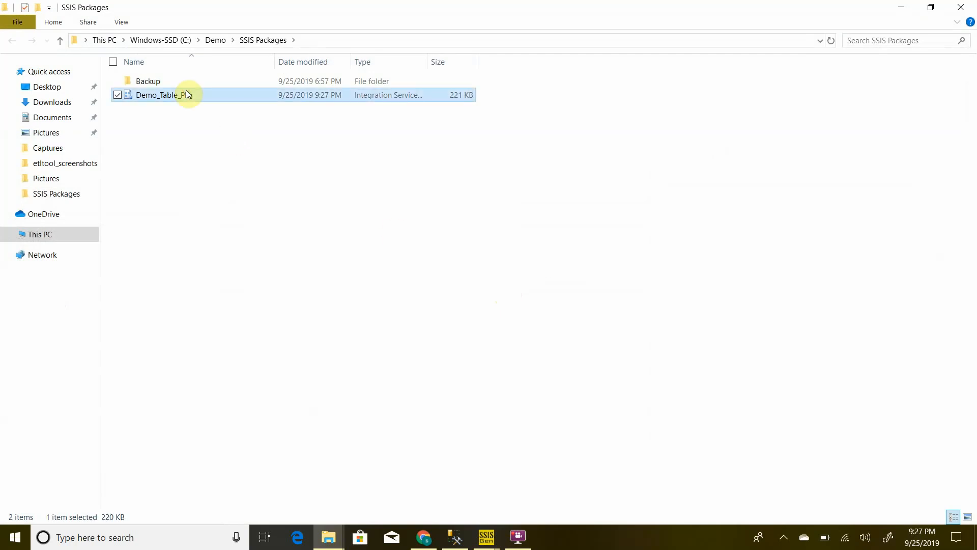
click(218, 42)
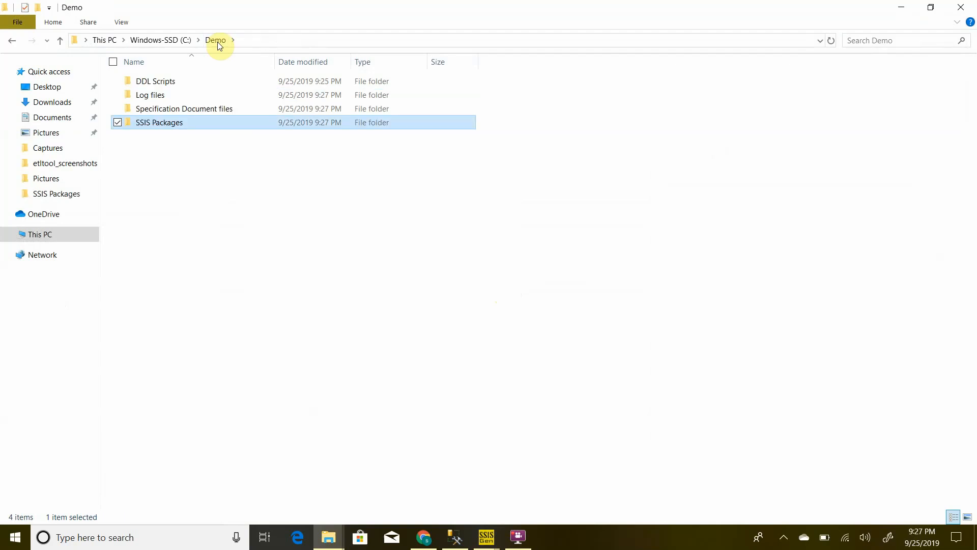
double_click(164, 109)
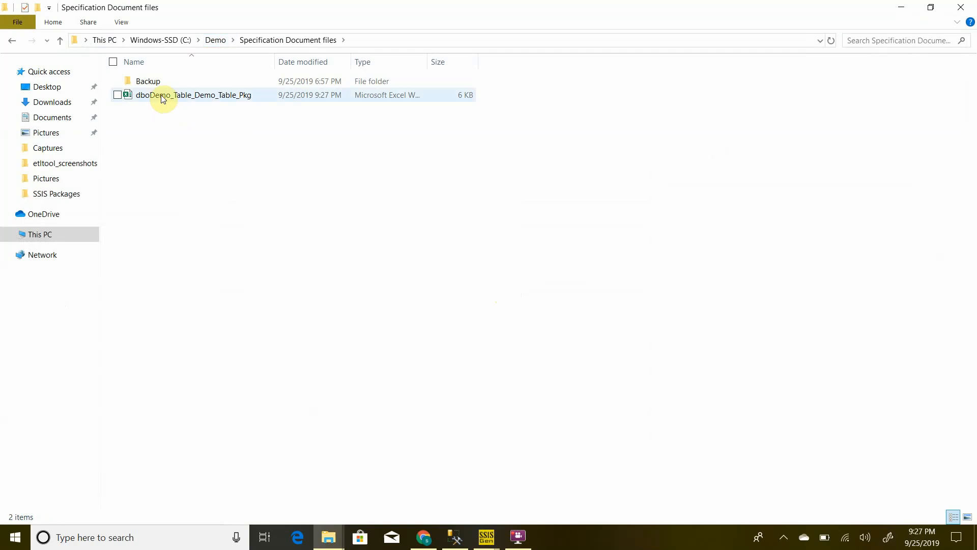
click(163, 98)
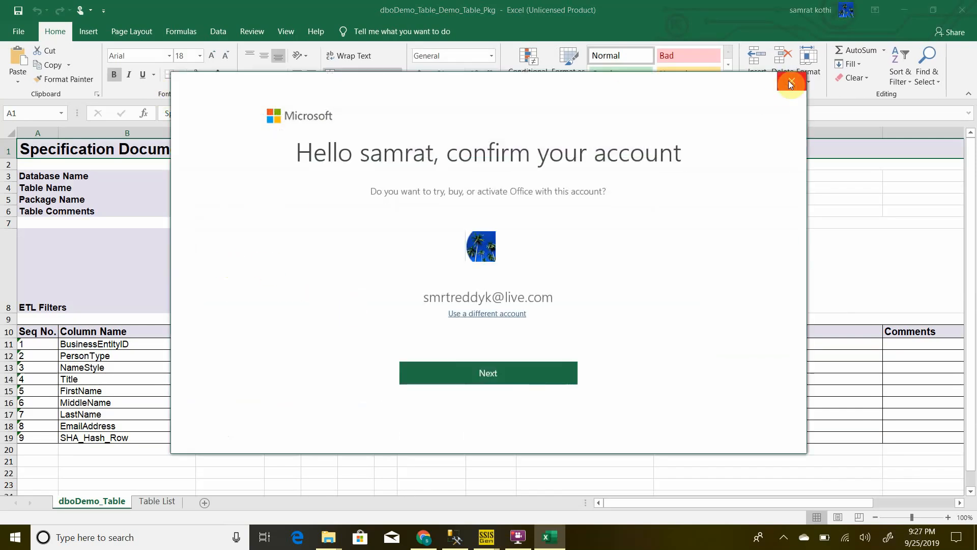
click(790, 80)
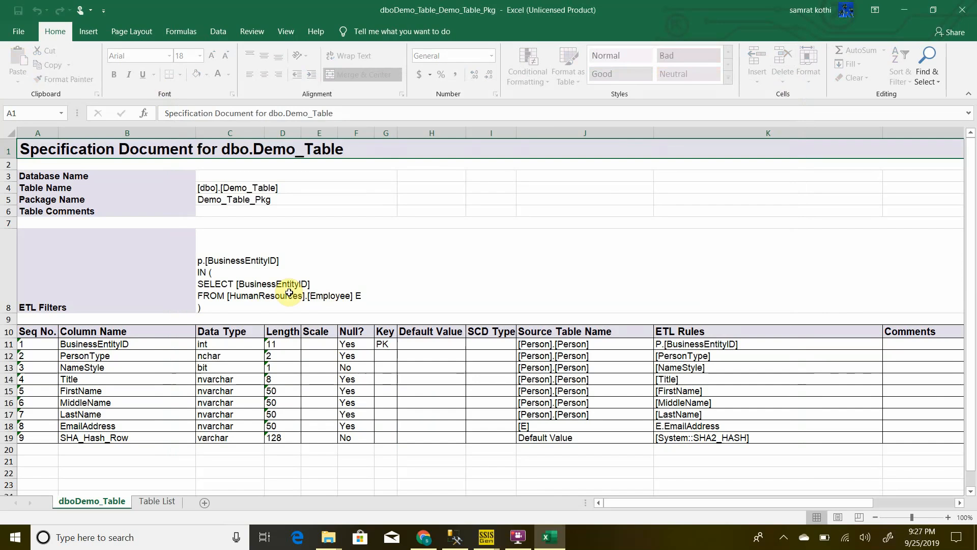
Examine the specification on the dboDemo_Table sheet and the source definitions and join condition on Table List, and close the workbook.
click(126, 290)
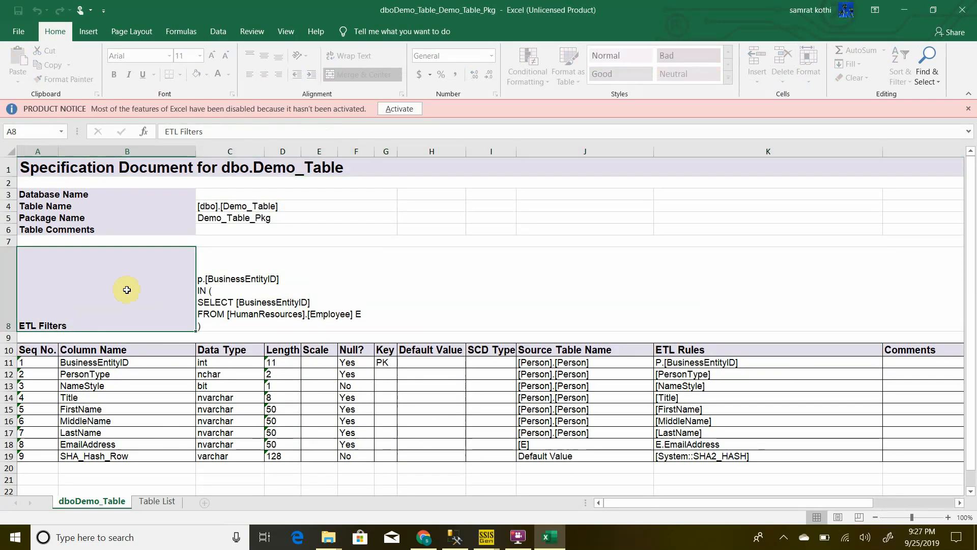
click(236, 205)
click(236, 220)
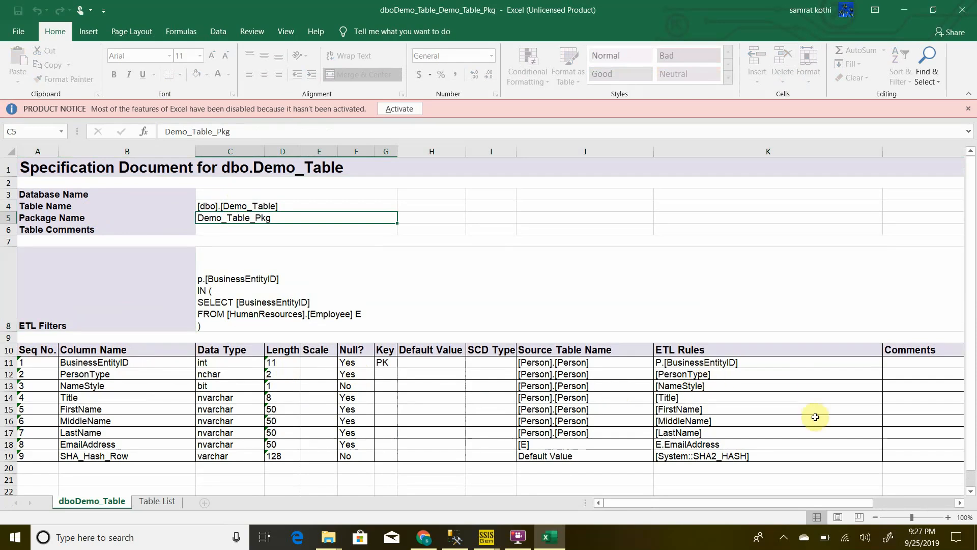
click(165, 503)
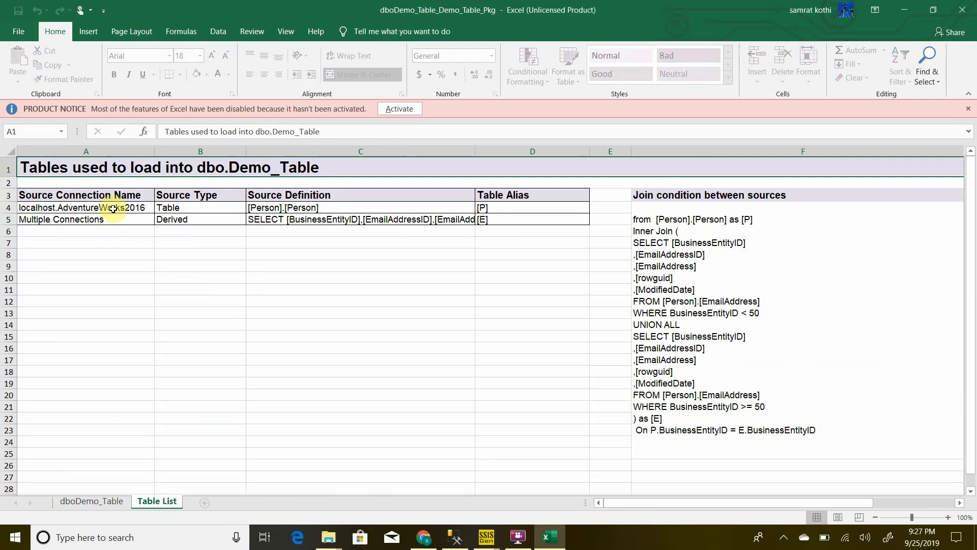
click(425, 220)
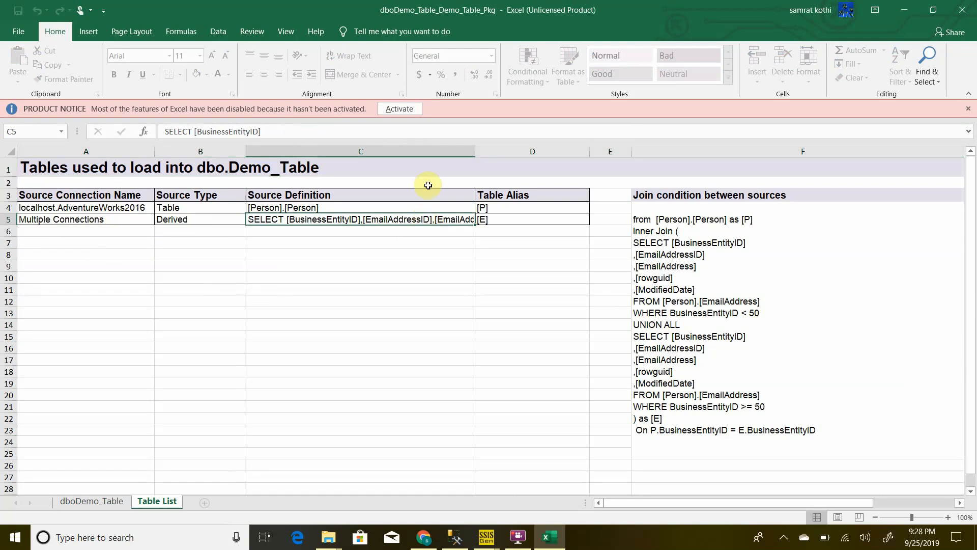
click(801, 317)
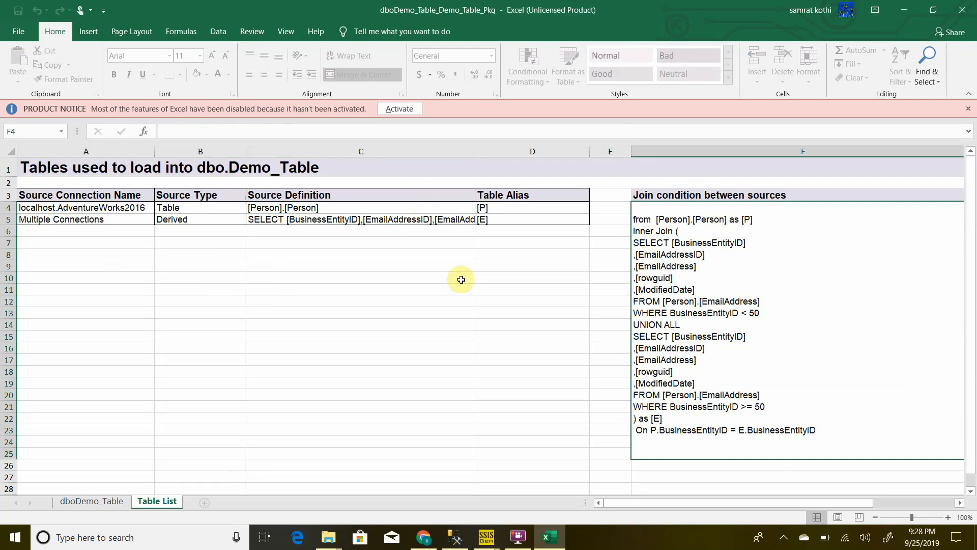
click(970, 6)
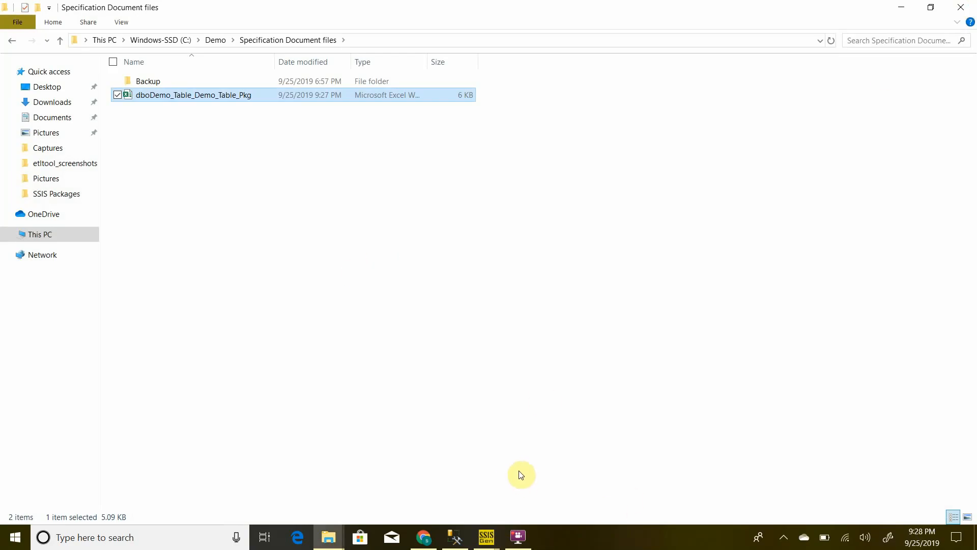
Open the dboDemo_Table_Demo_Table_Pkg log text file from Demo's Log files folder in Notepad++.
click(216, 40)
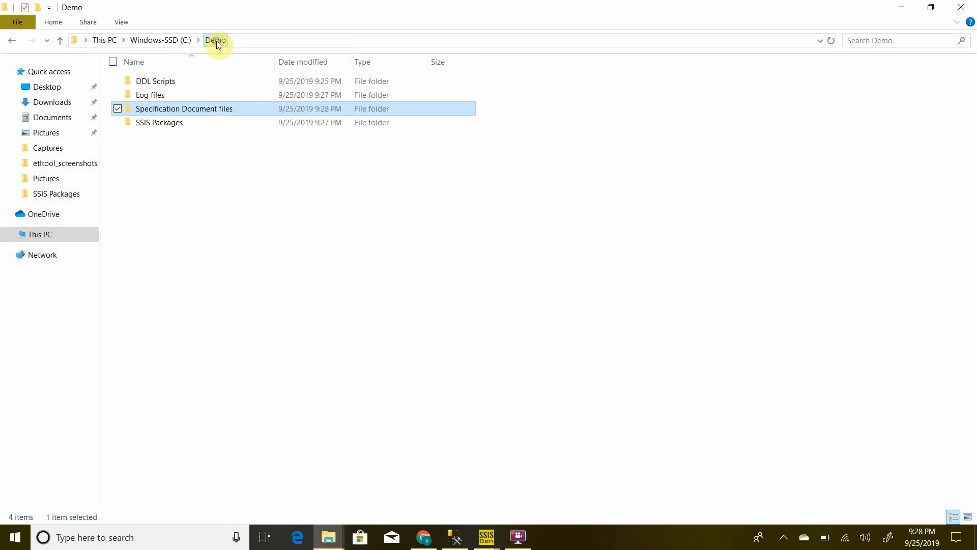
double_click(167, 97)
click(199, 89)
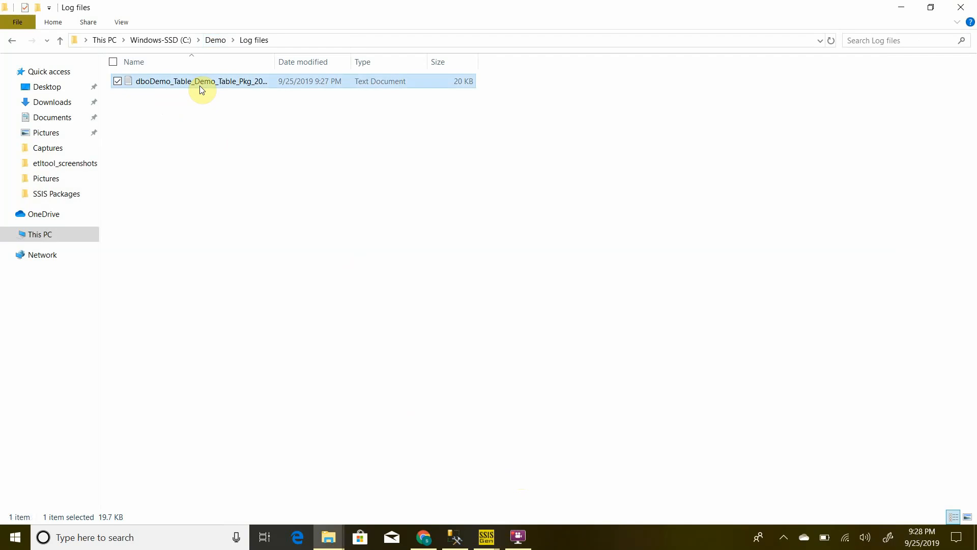
right_click(200, 88)
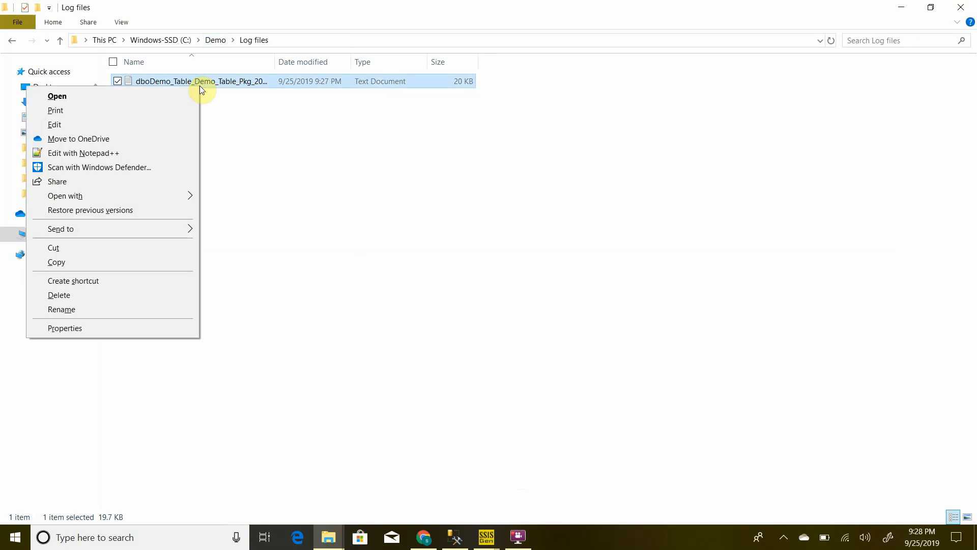
click(123, 148)
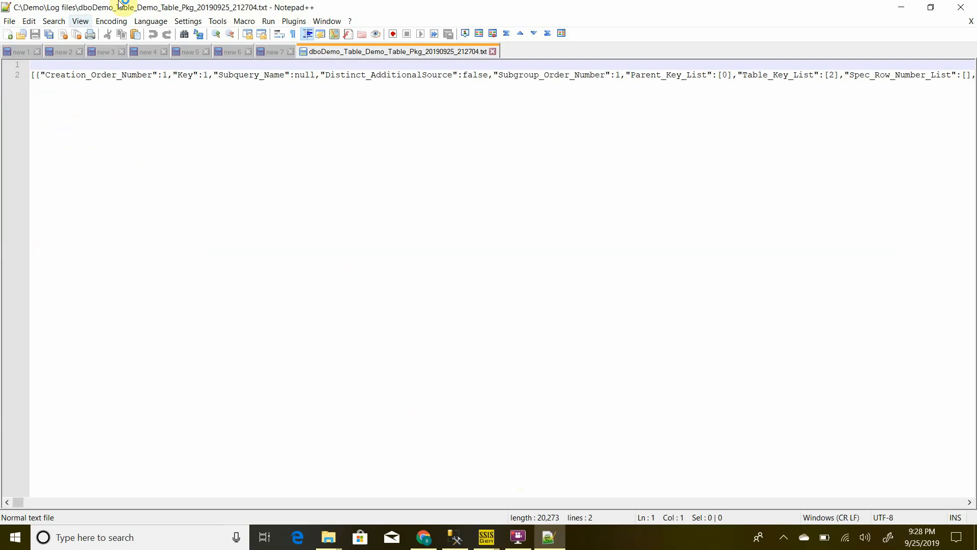
Look through the package log's JSON content up to its end, and minimize Notepad++.
click(295, 22)
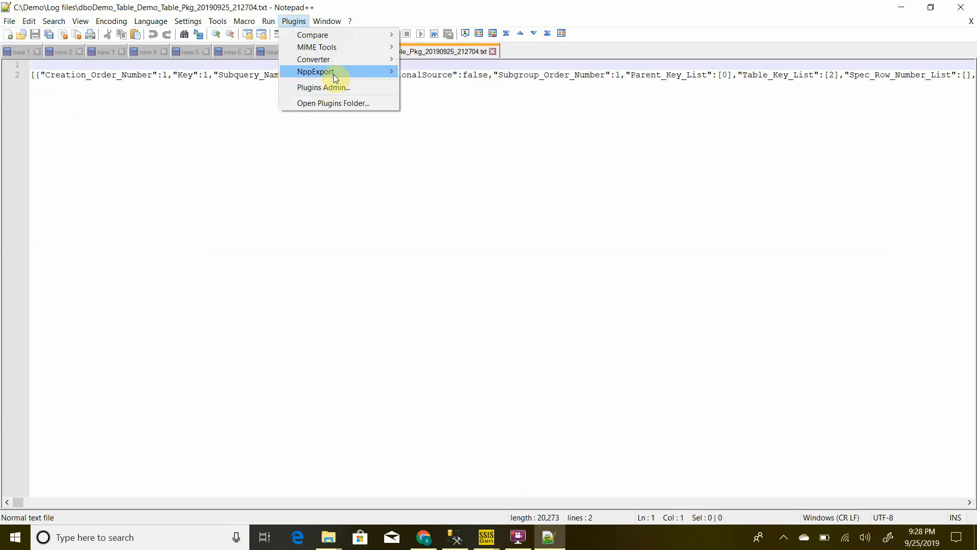
mouse_move(334, 74)
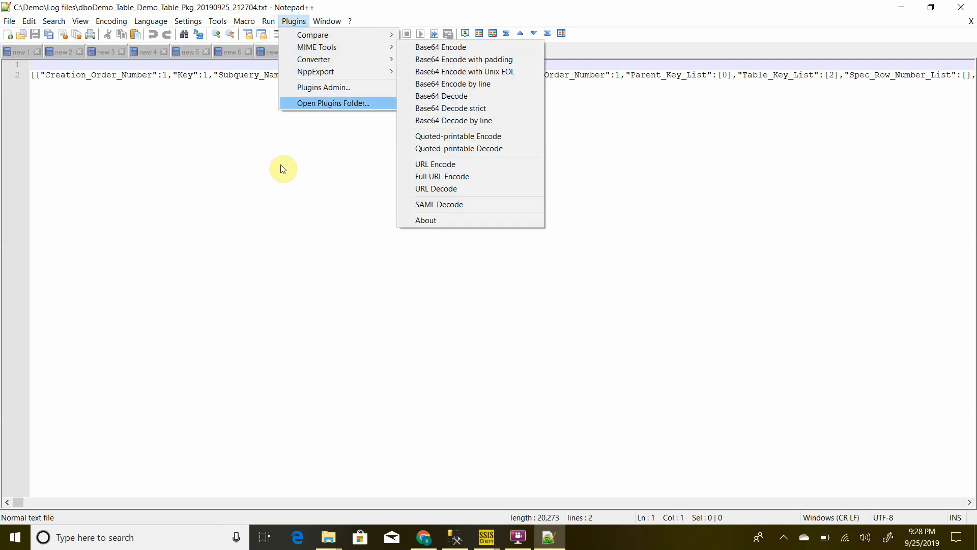
click(779, 97)
key(ctrl+End)
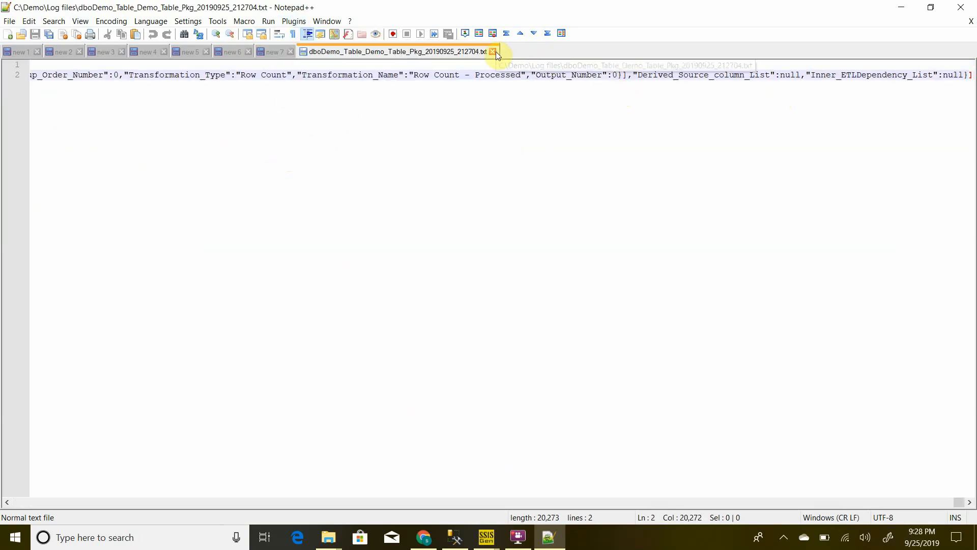
click(901, 7)
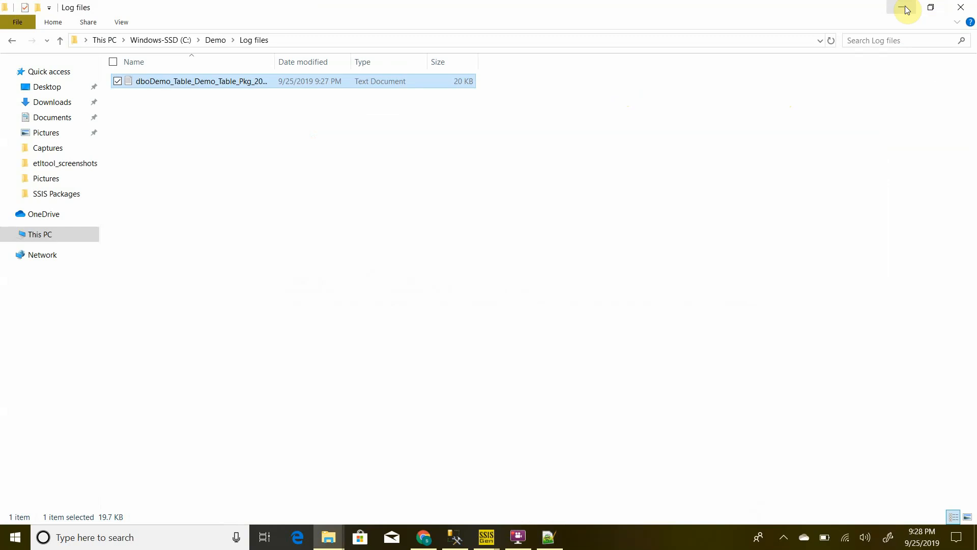
Return to the Demo folder and bring up the open SSISGen windows to switch back to SSISGen.
click(216, 40)
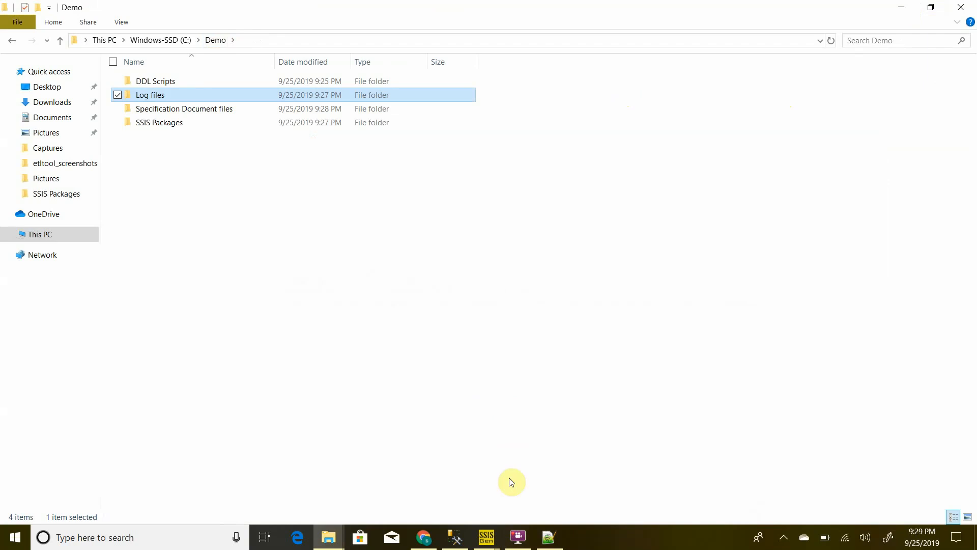
click(491, 540)
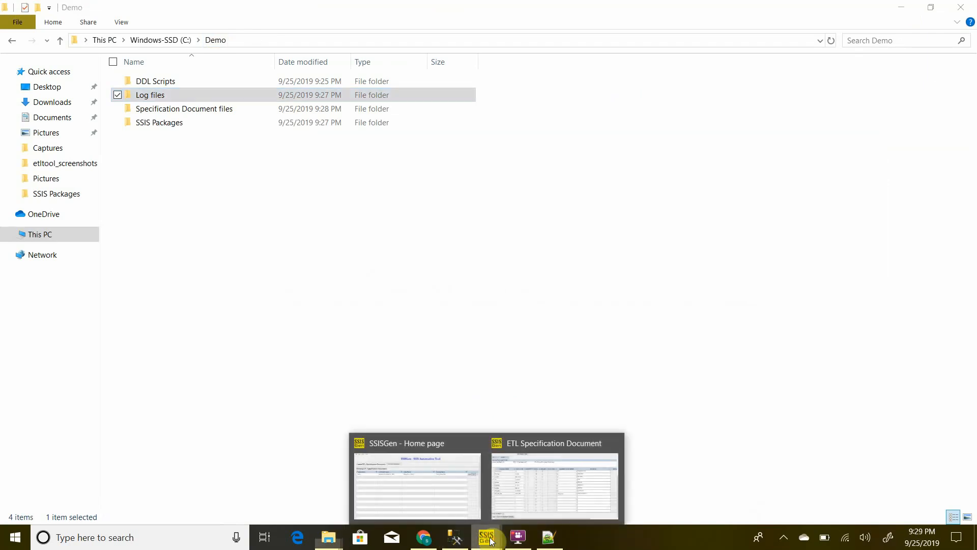